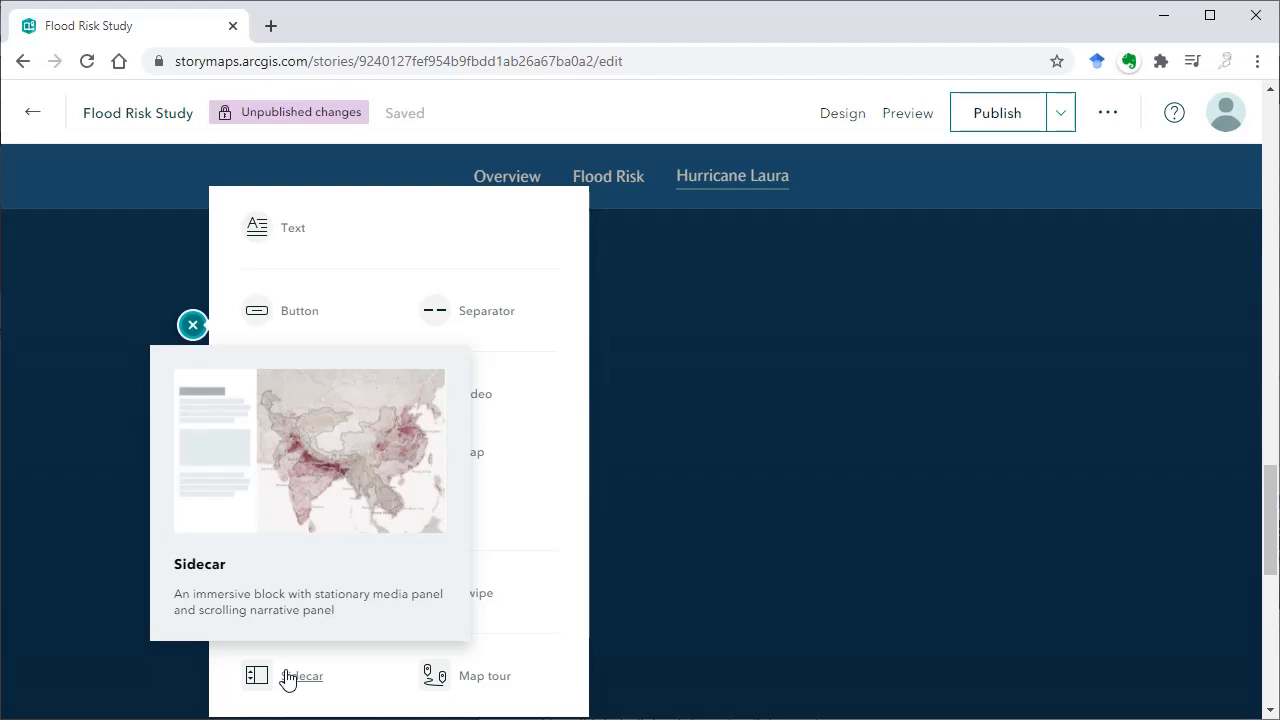
Insert a sidecar with the floating panel layout and embed the copied video link as its first slide's media
click(287, 679)
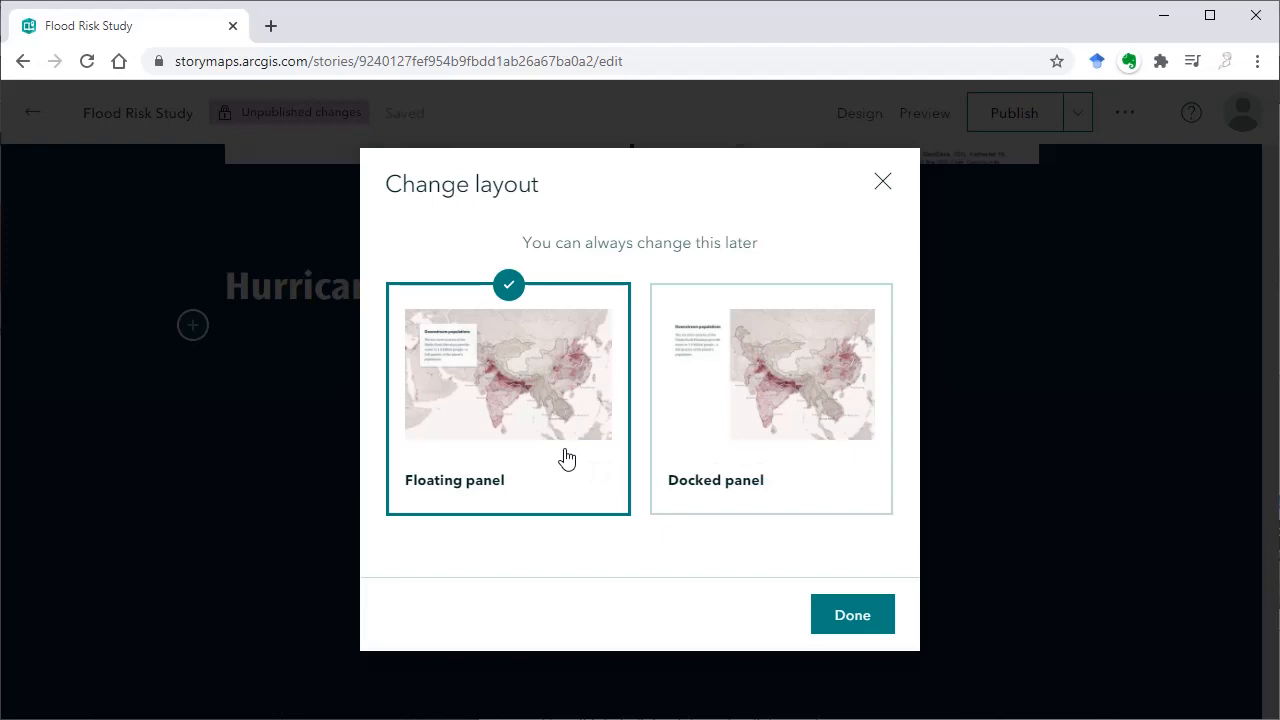
click(849, 618)
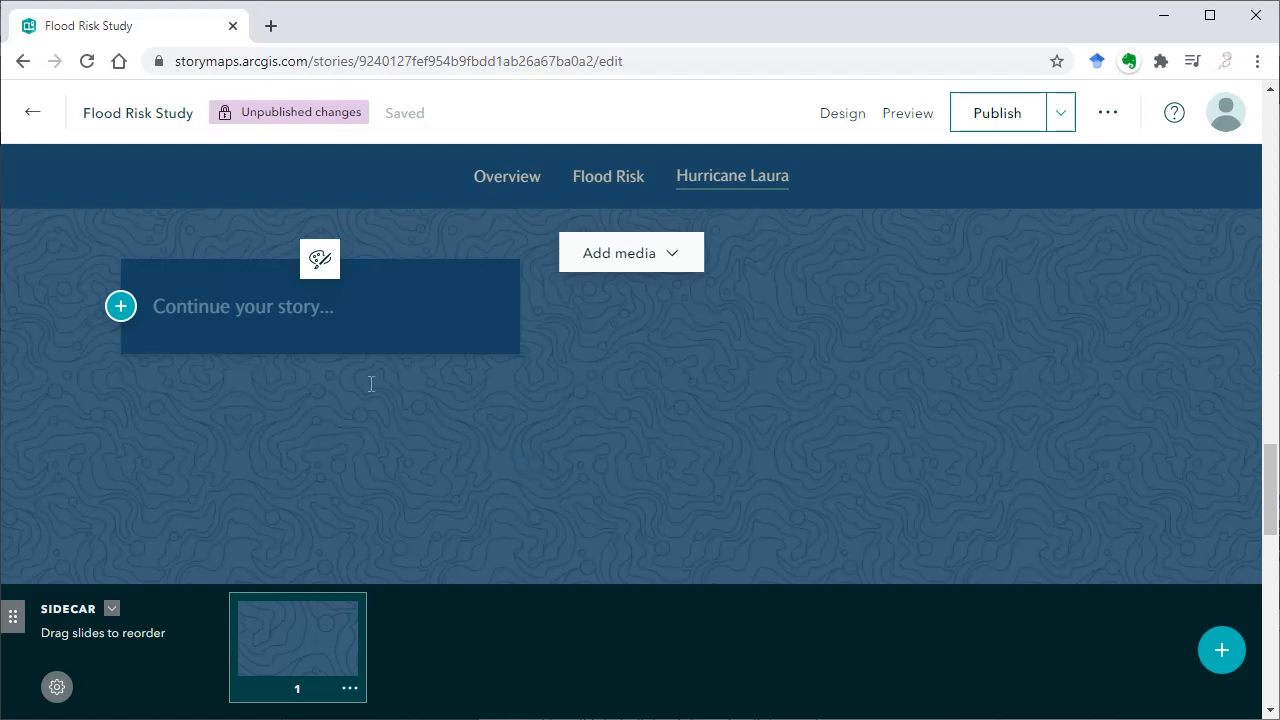
click(684, 256)
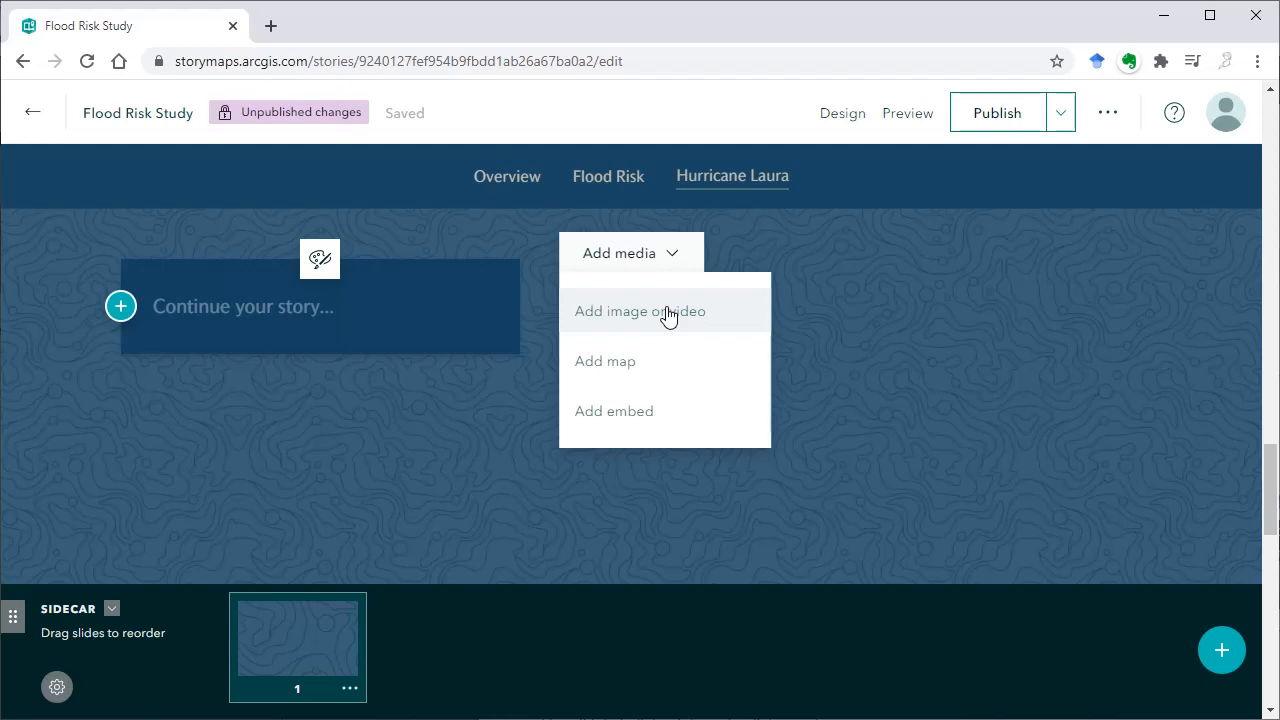
click(620, 411)
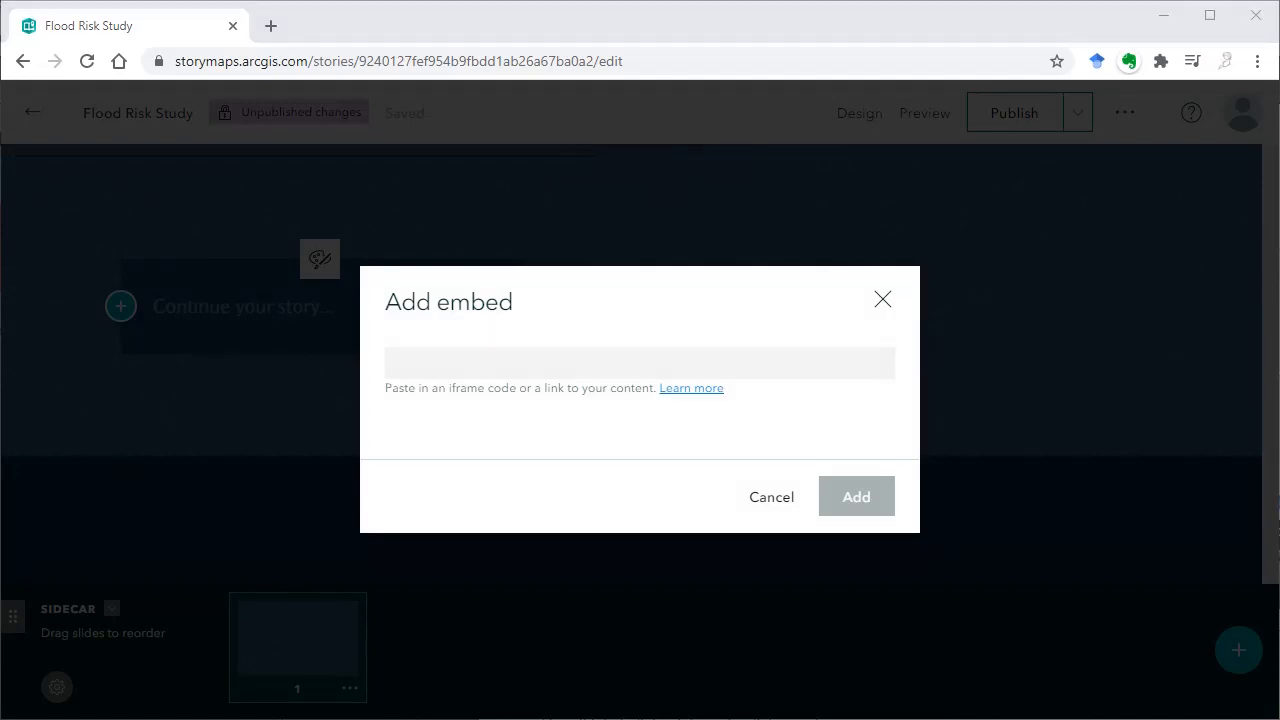
click(571, 363)
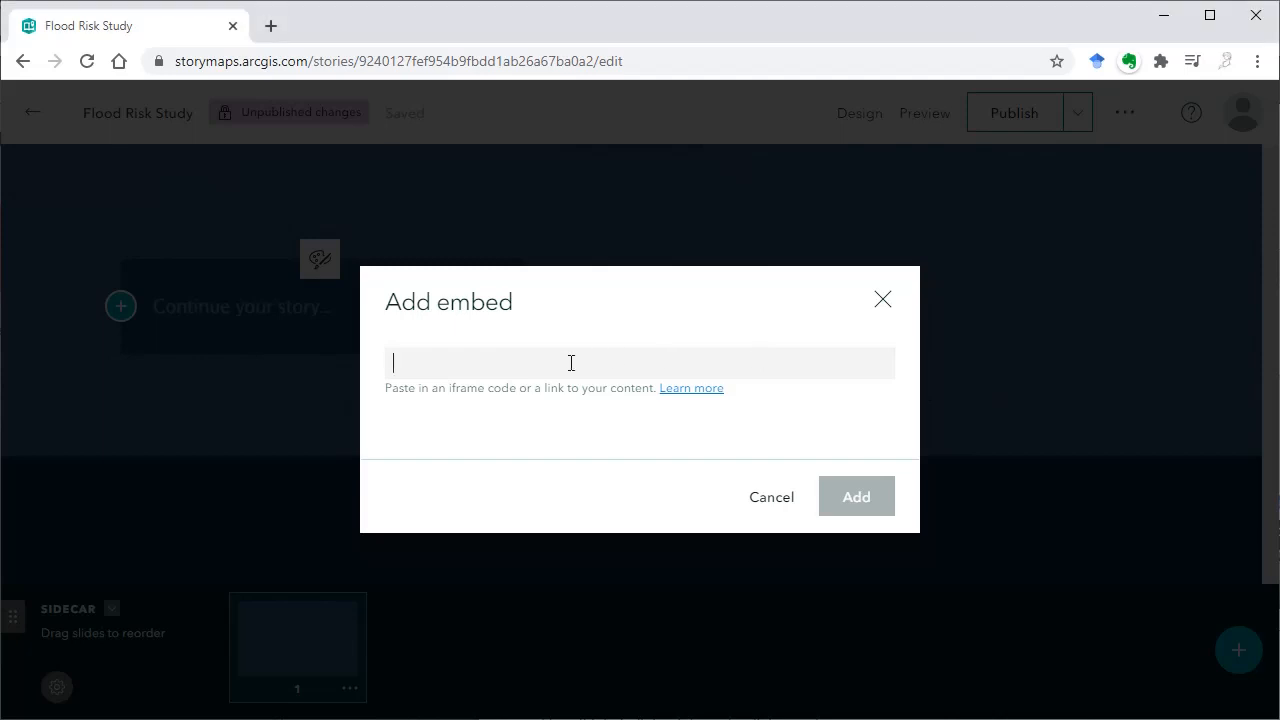
text(https://youtu.be/TocxYYJgtuM)
click(855, 495)
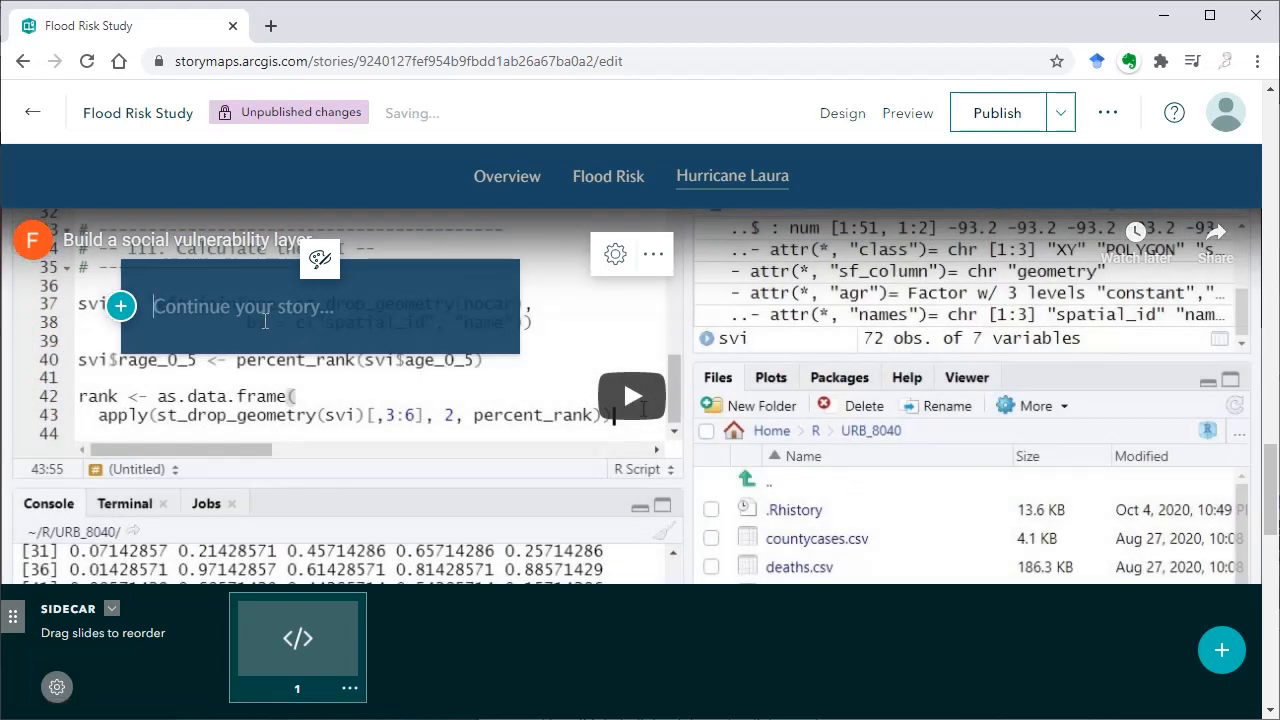
Enter "Calculate social vulnerability" as the narrative text of the first slide
text(Cal)
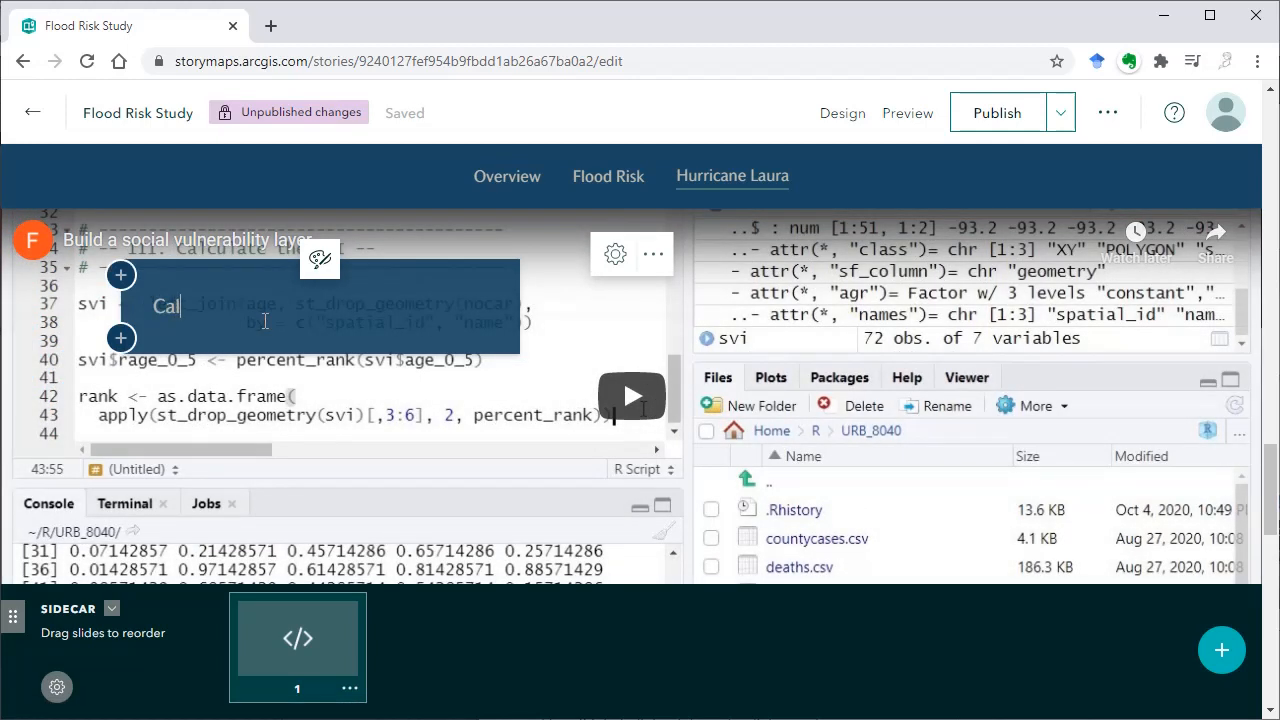
text(culate social vulnerability)
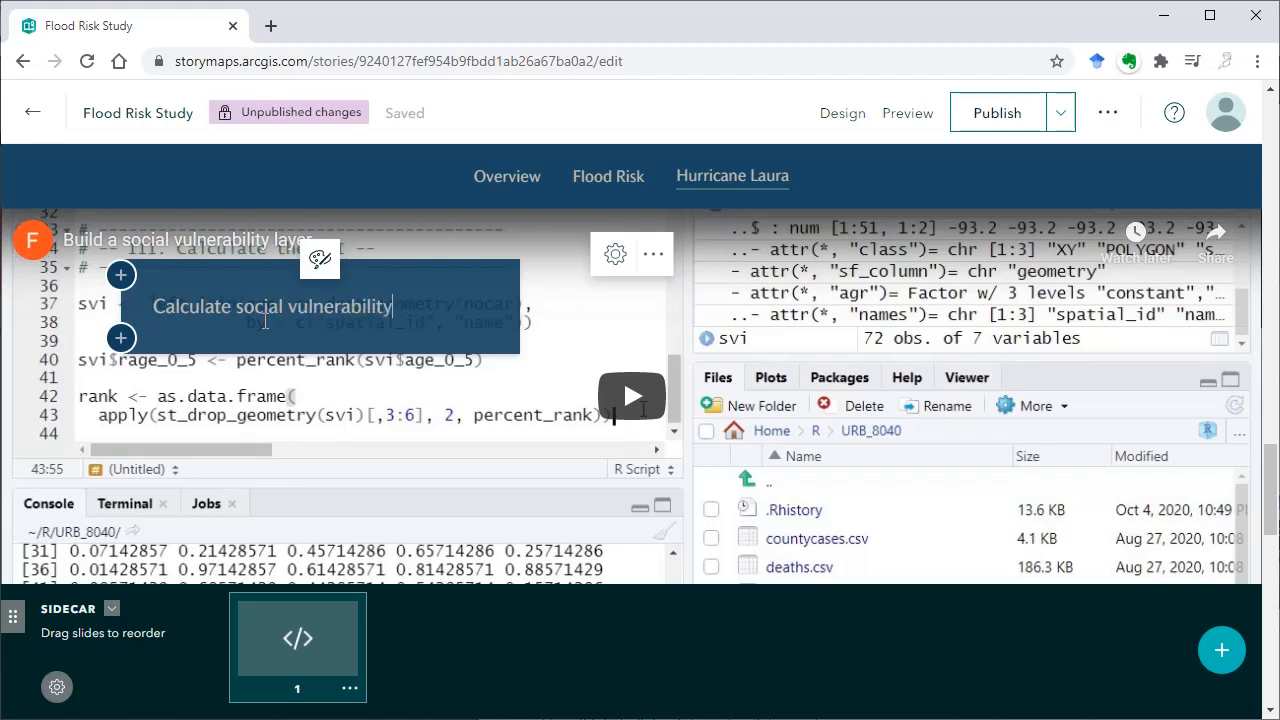
Add a second sidecar slide and choose the Lake Charles web map as its media
click(1221, 648)
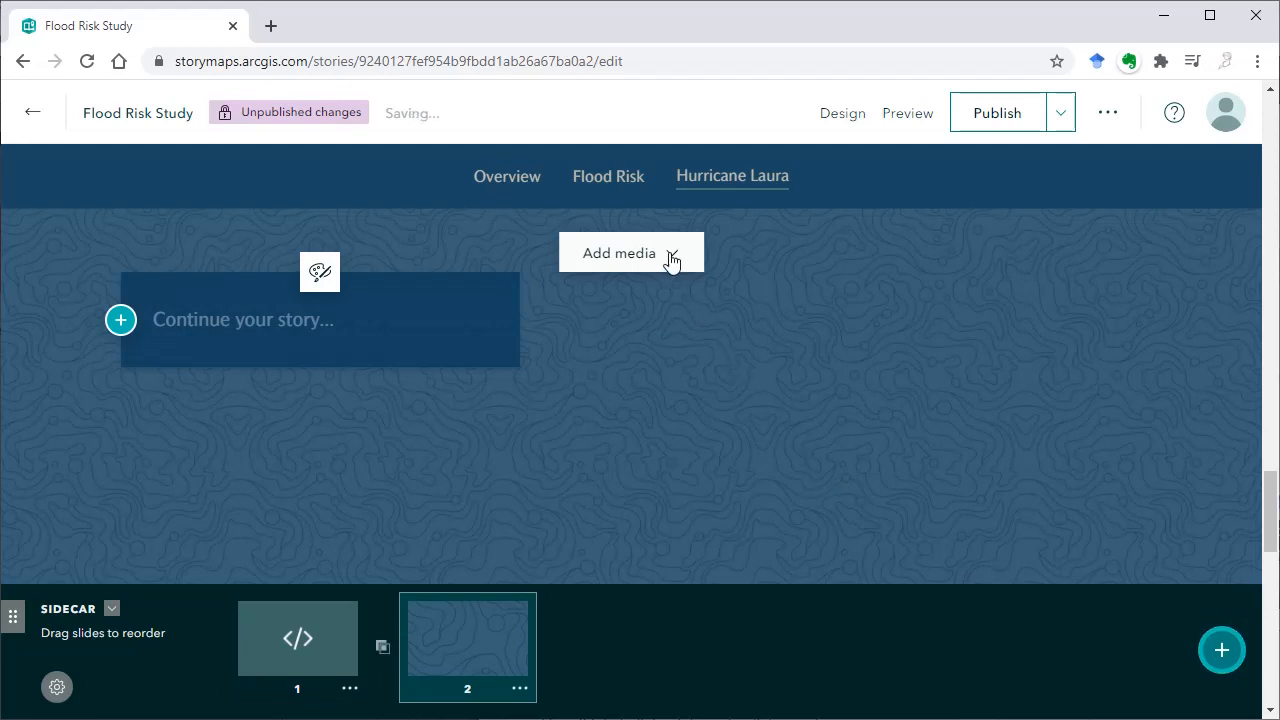
click(676, 257)
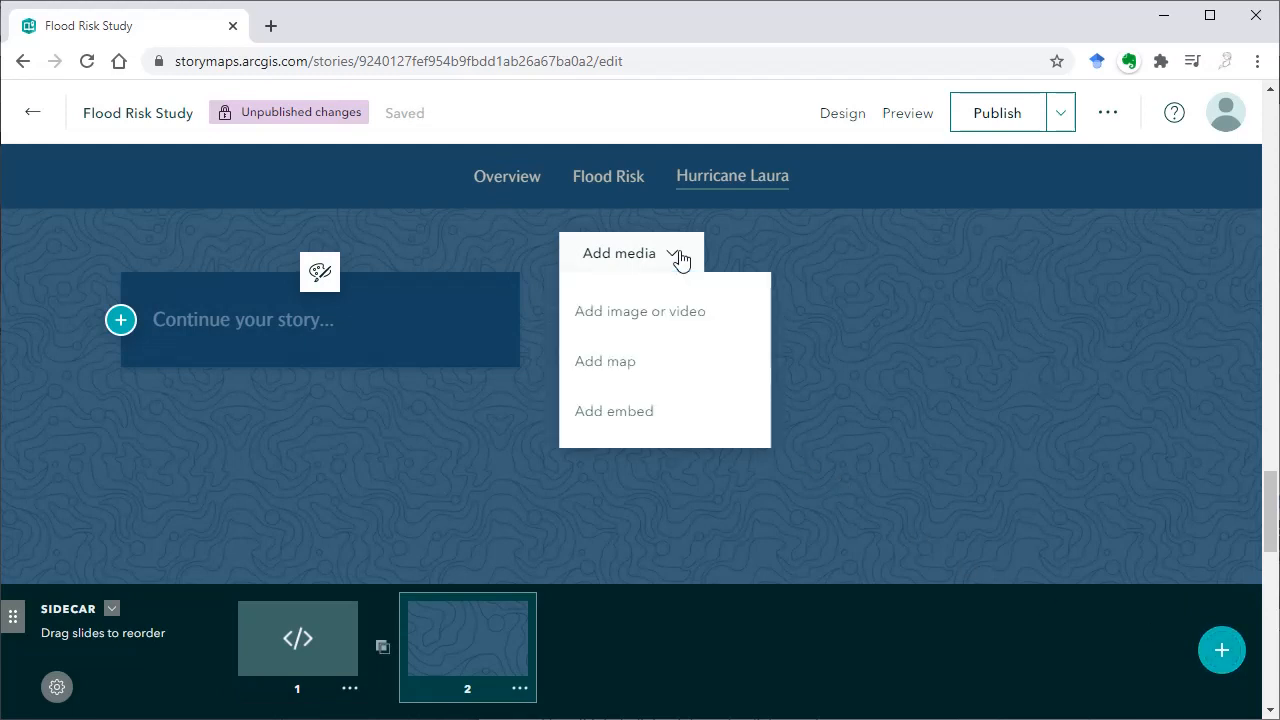
click(620, 372)
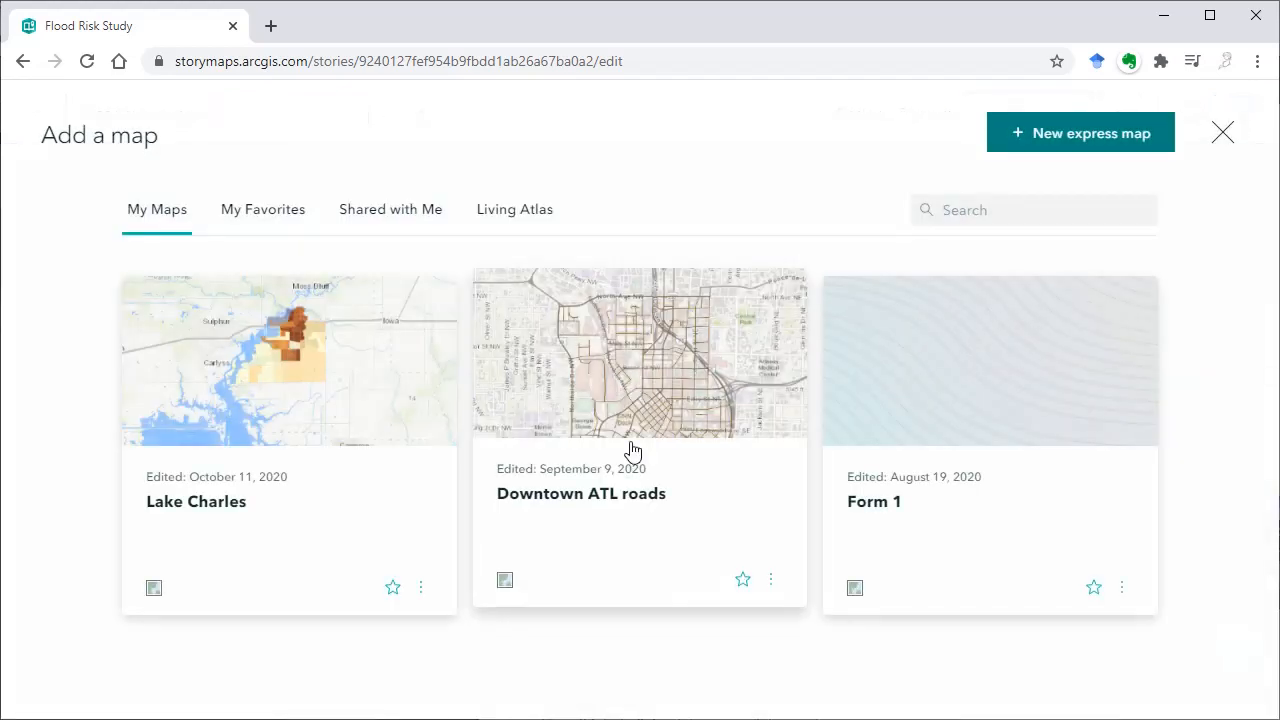
click(250, 374)
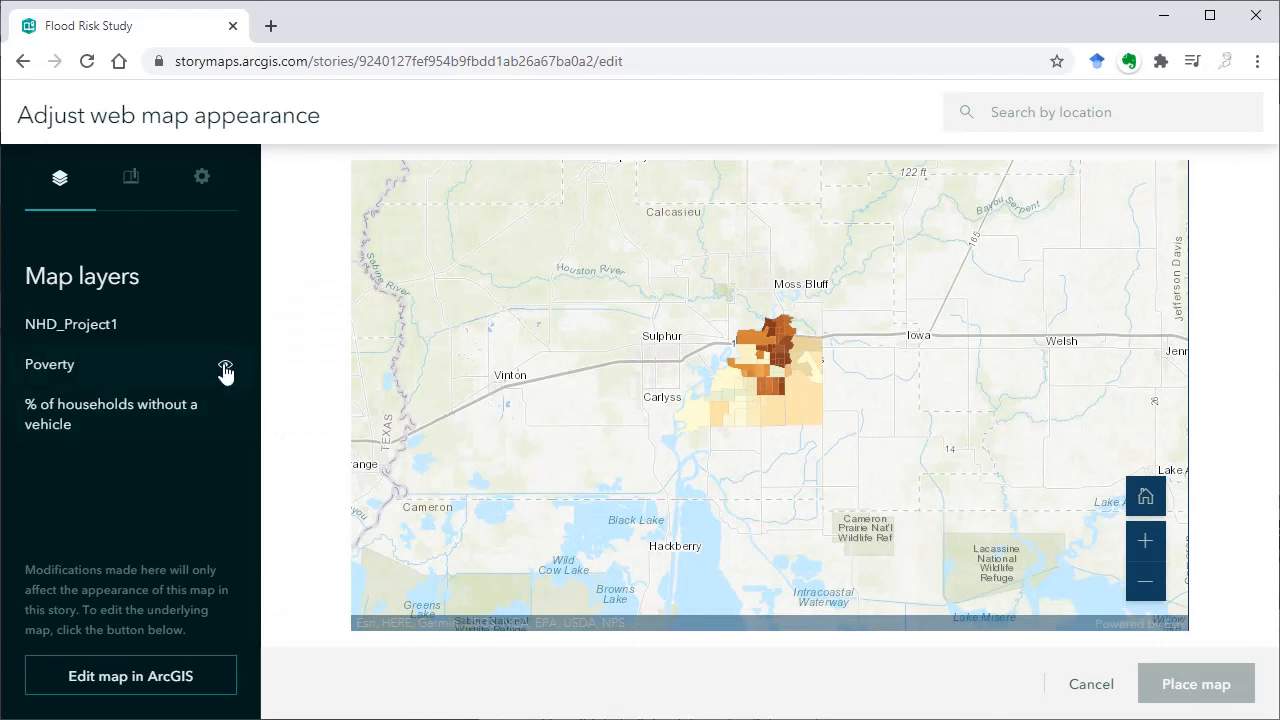
Hide the Poverty and NHD_Project1 layers, zoom the map in on Lake Charles, and place it in the slide
click(225, 366)
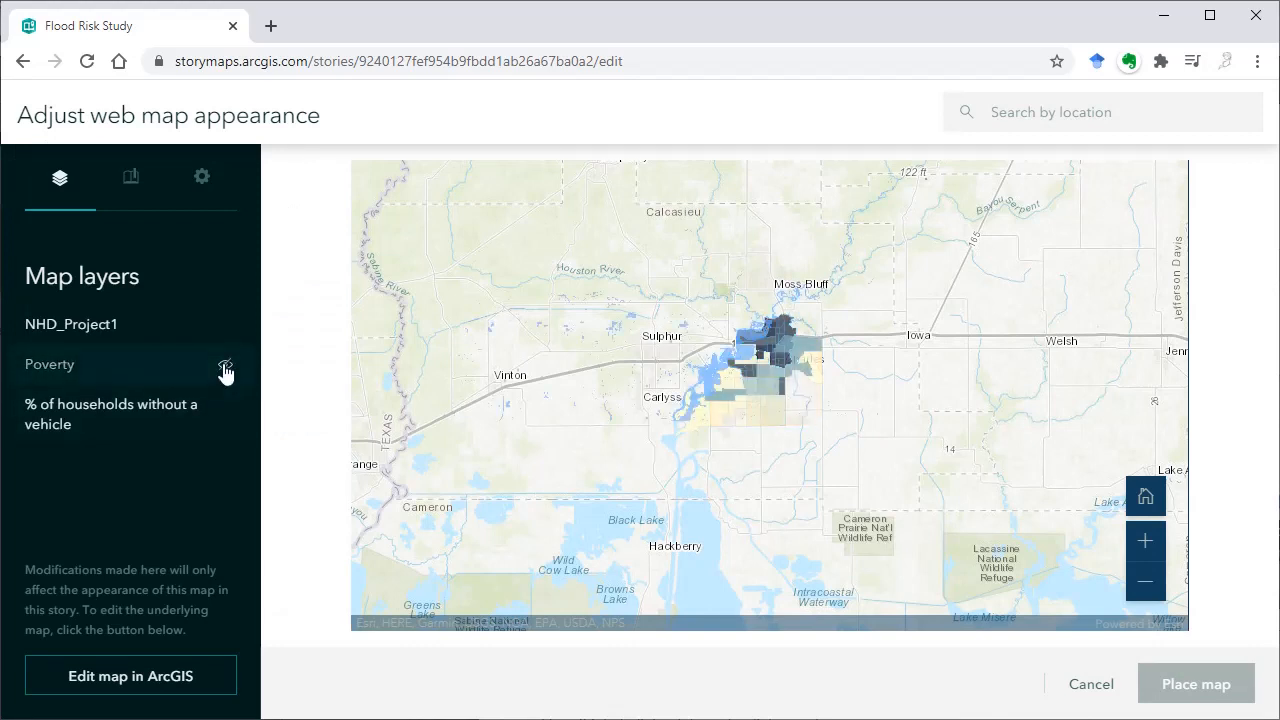
click(225, 325)
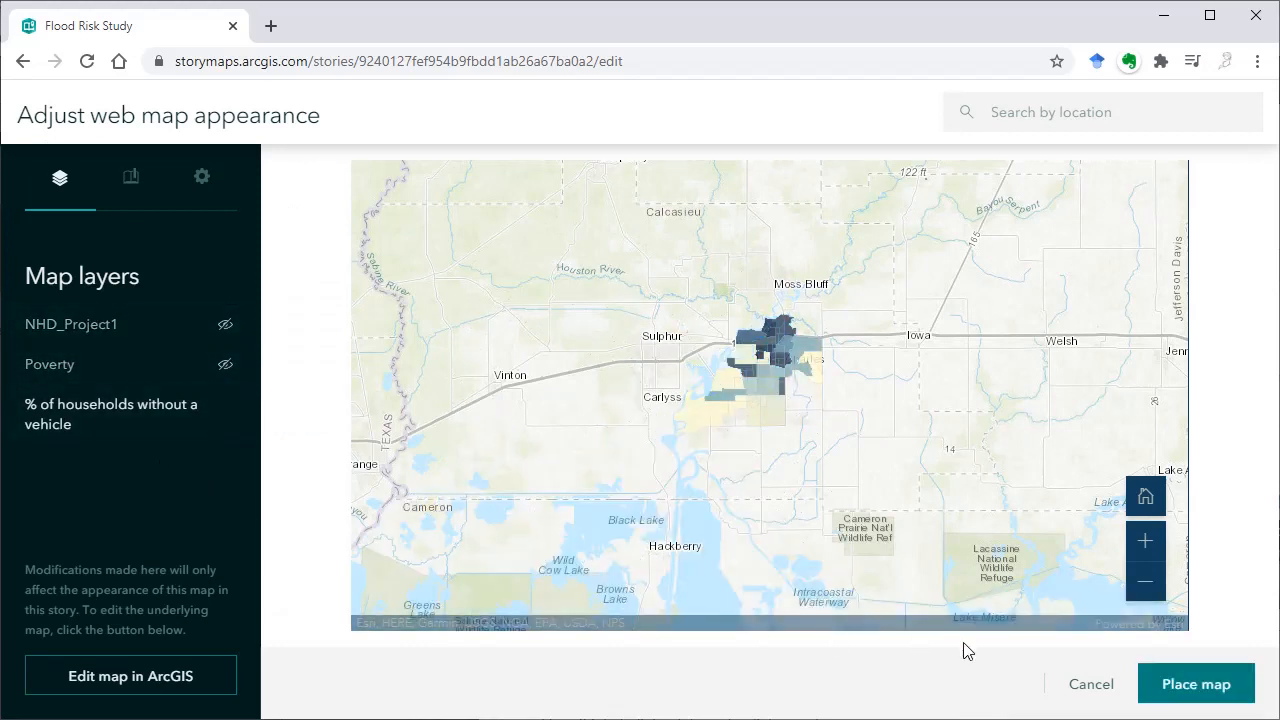
click(1146, 540)
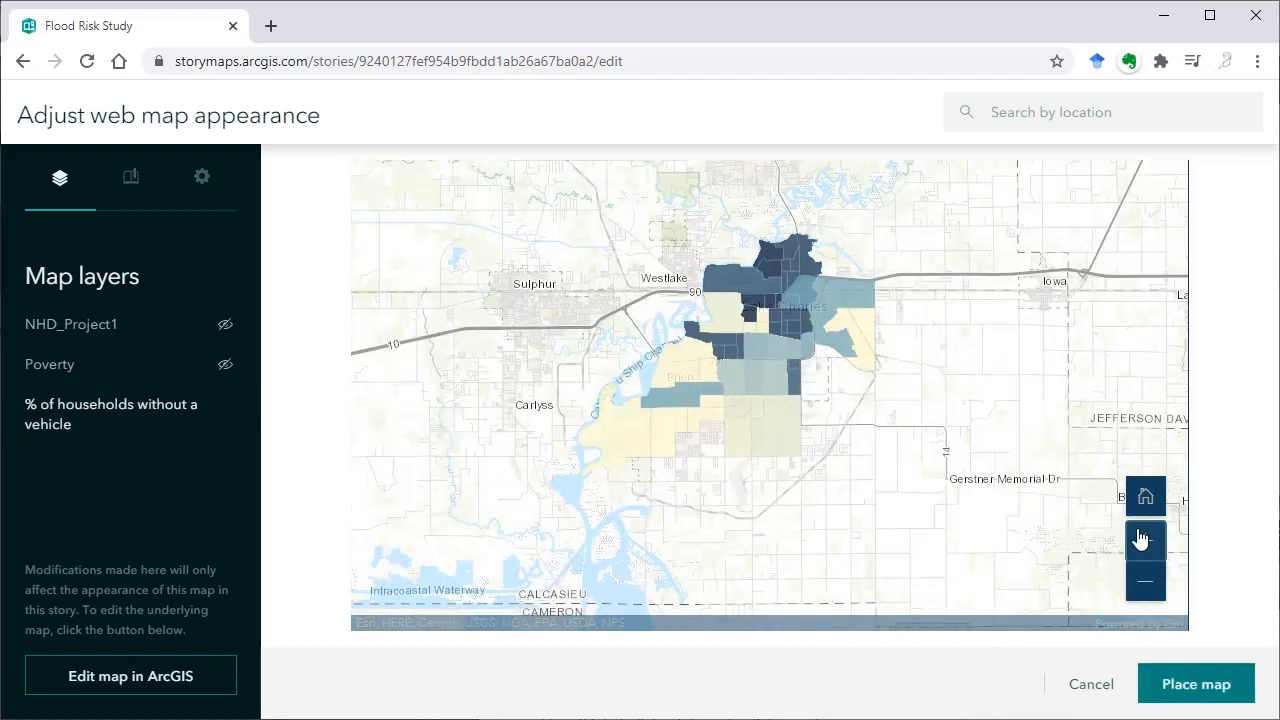
click(1203, 694)
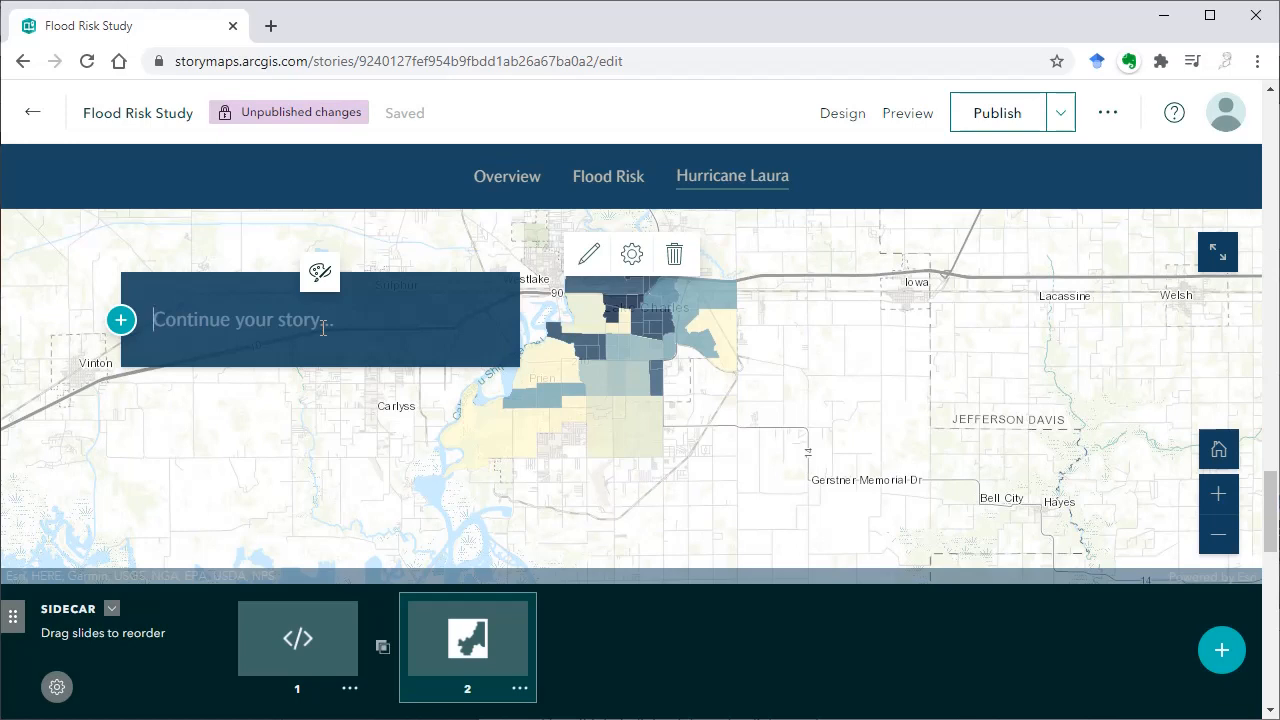
Enter "Variable 1" and, in a new paragraph, "% of households without a vehicle" in the second slide's narrative panel
text(Variable 1)
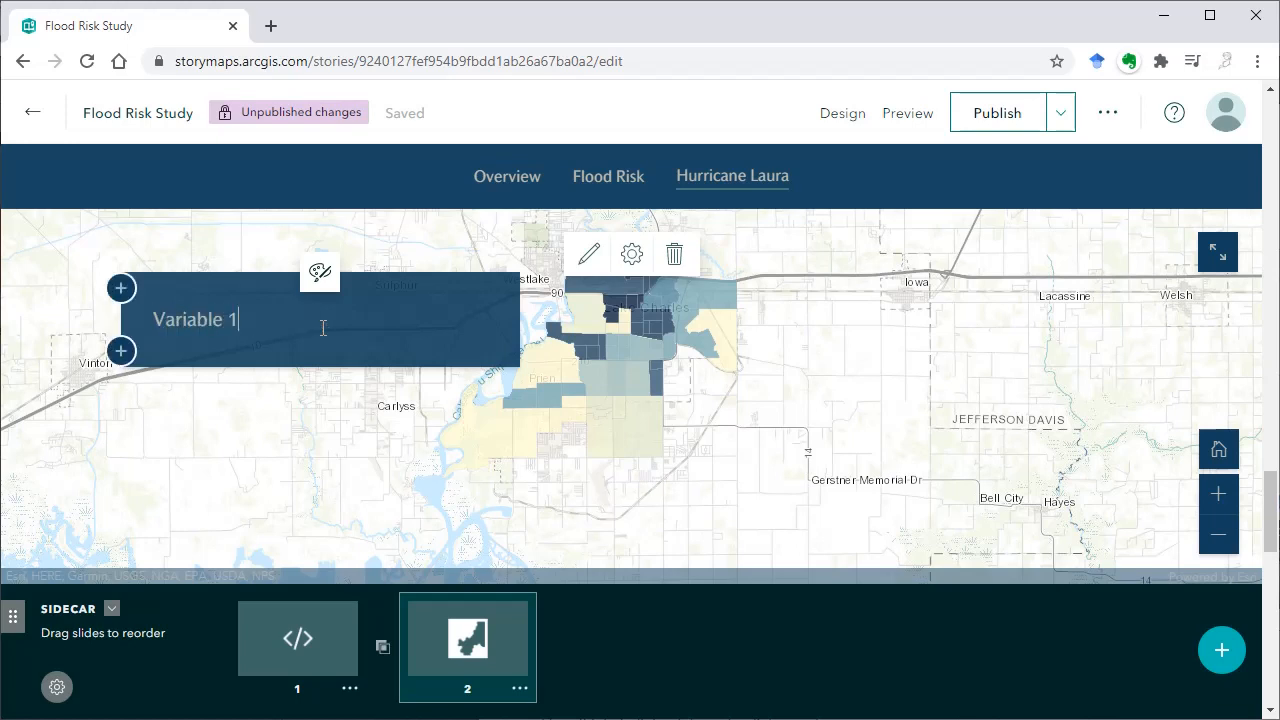
key(Return)
text(% of hou)
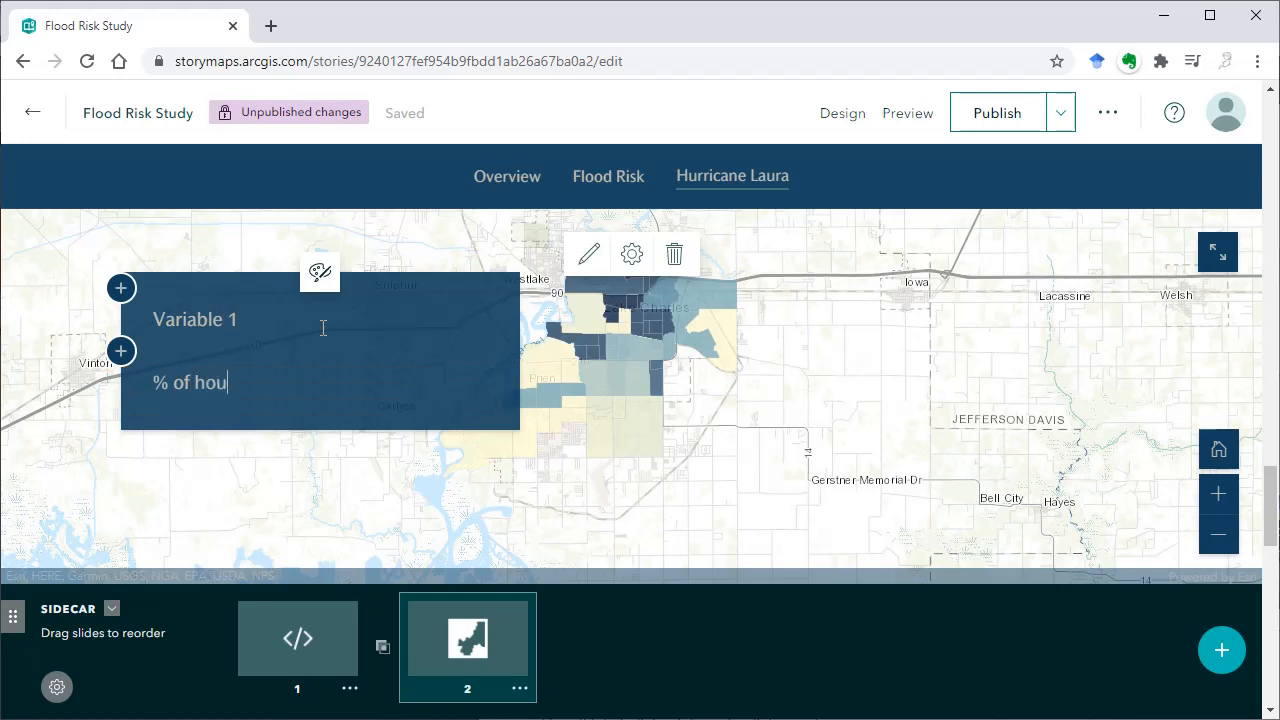
text(seholds without a vehicle)
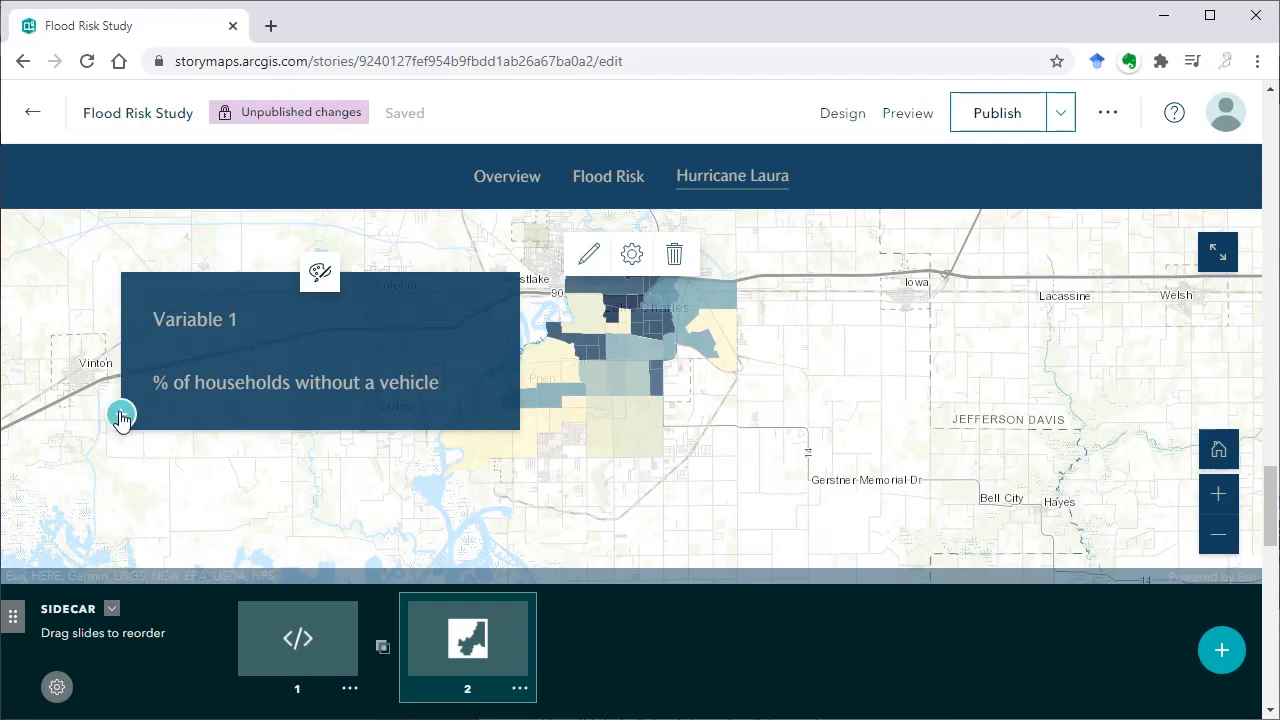
Add a map action below the narrative text and label it "Downtown Lake Charles"
click(121, 414)
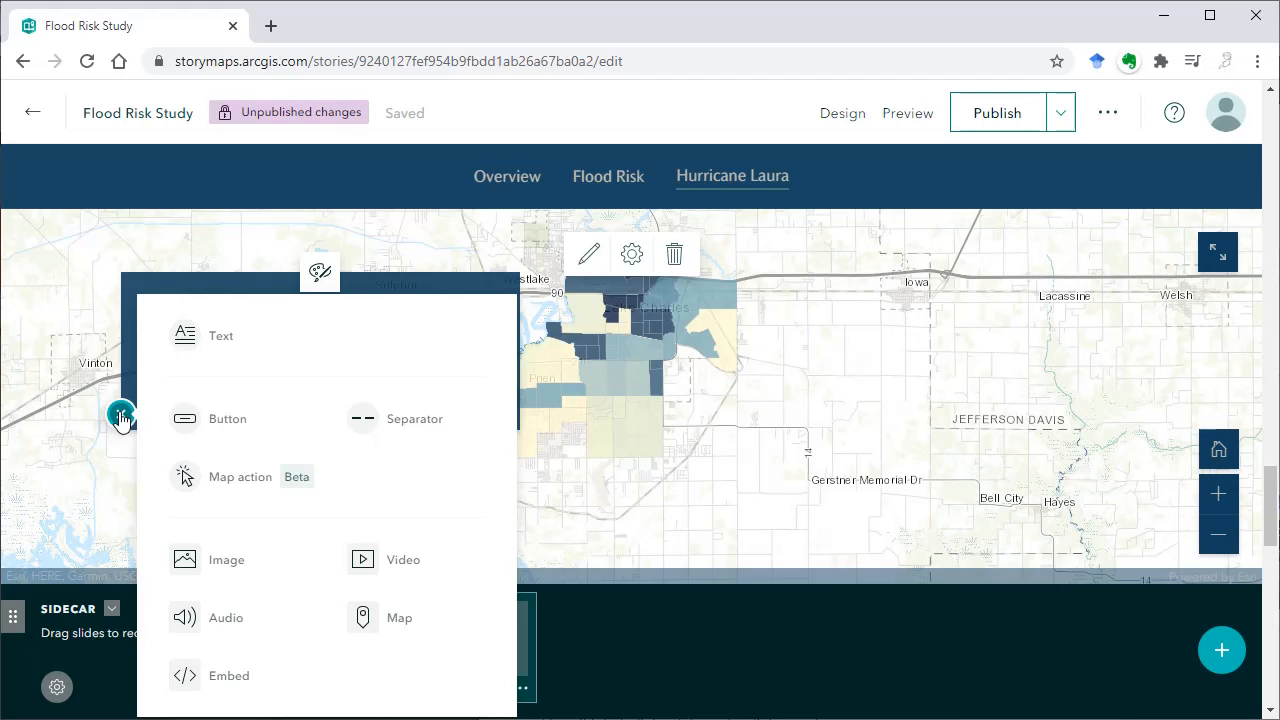
mouse_move(244, 418)
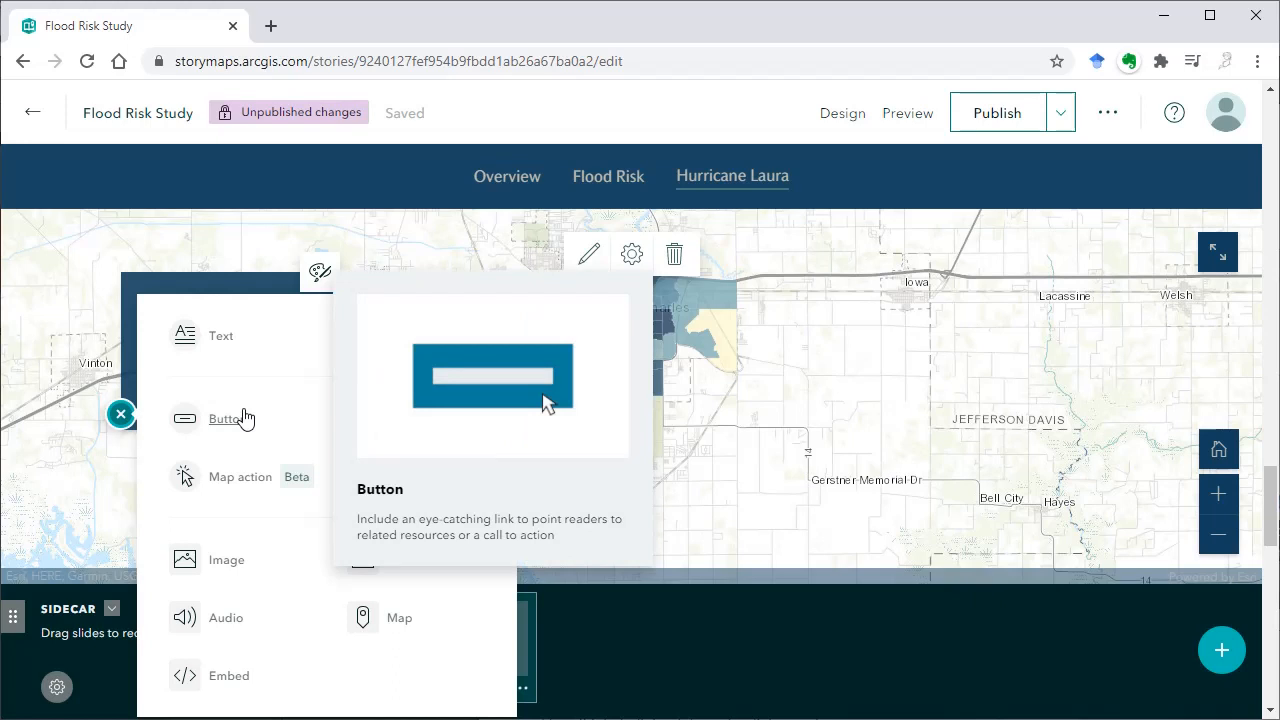
mouse_move(400, 632)
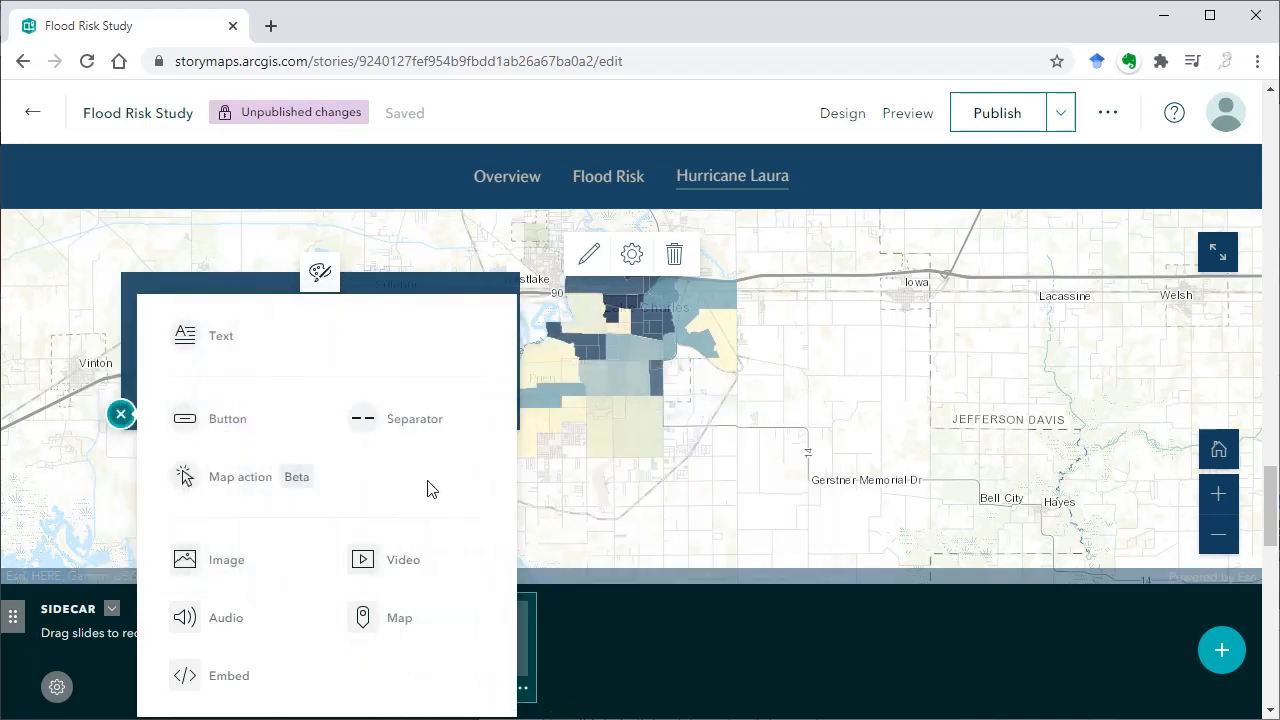
mouse_move(240, 485)
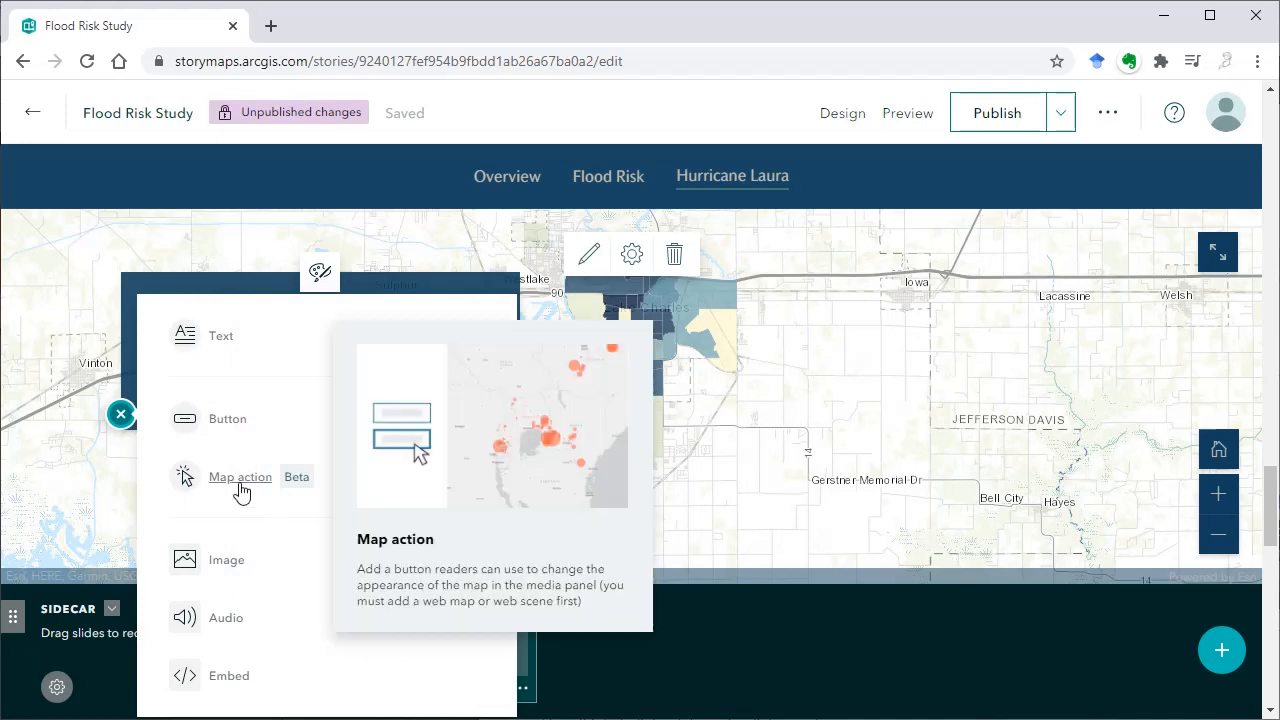
click(240, 484)
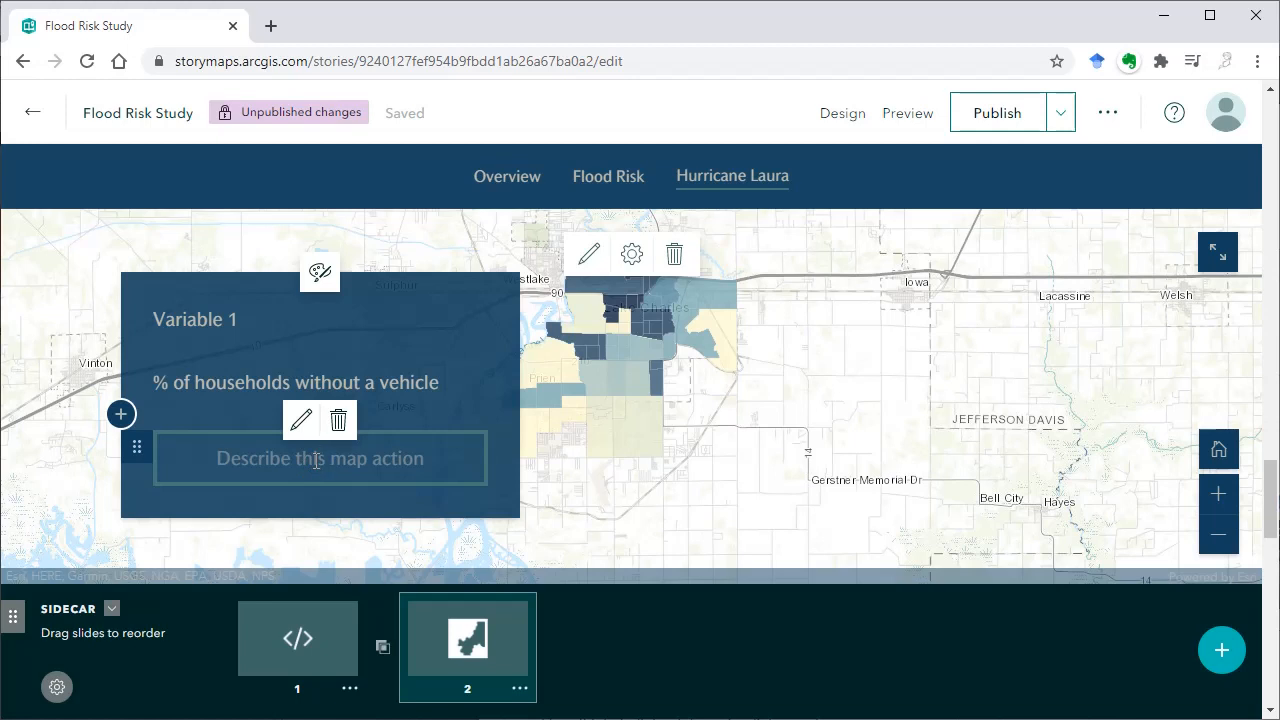
click(316, 460)
text(Downtown Lake Chr)
key(BackSpace)
text(arles)
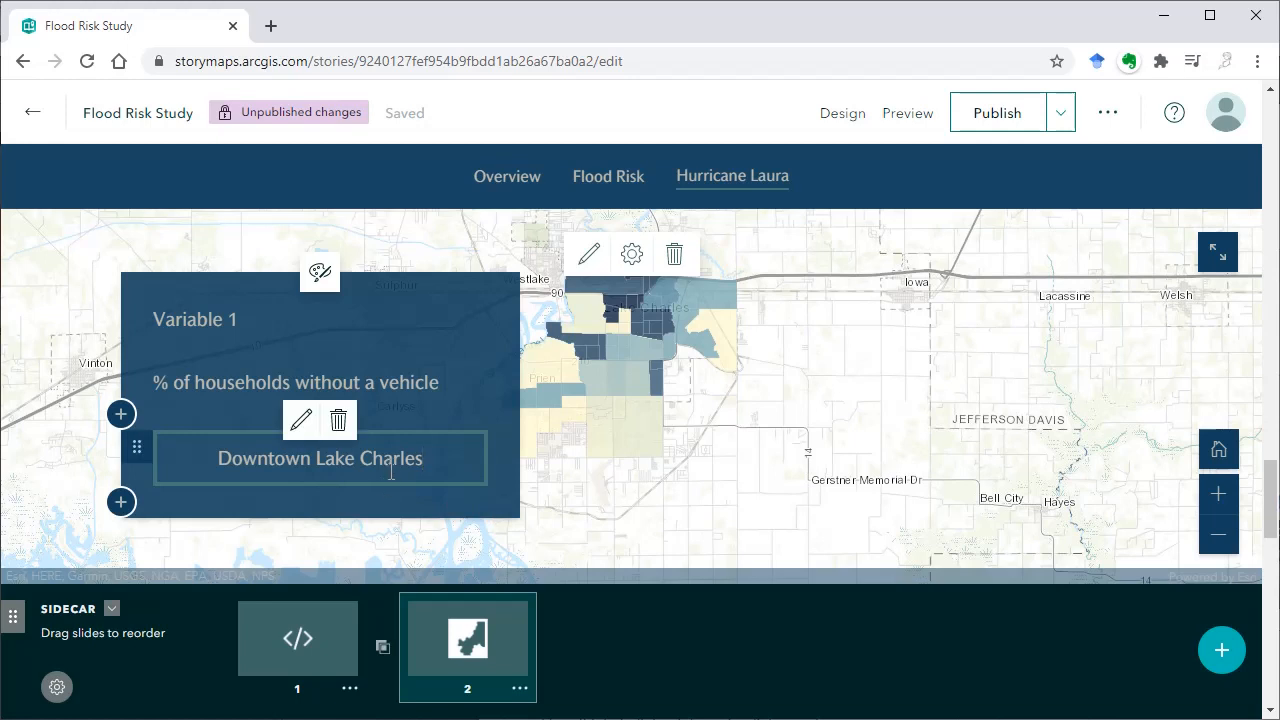
Configure the Downtown Lake Charles map action with a closer view of the city and save the action
click(302, 422)
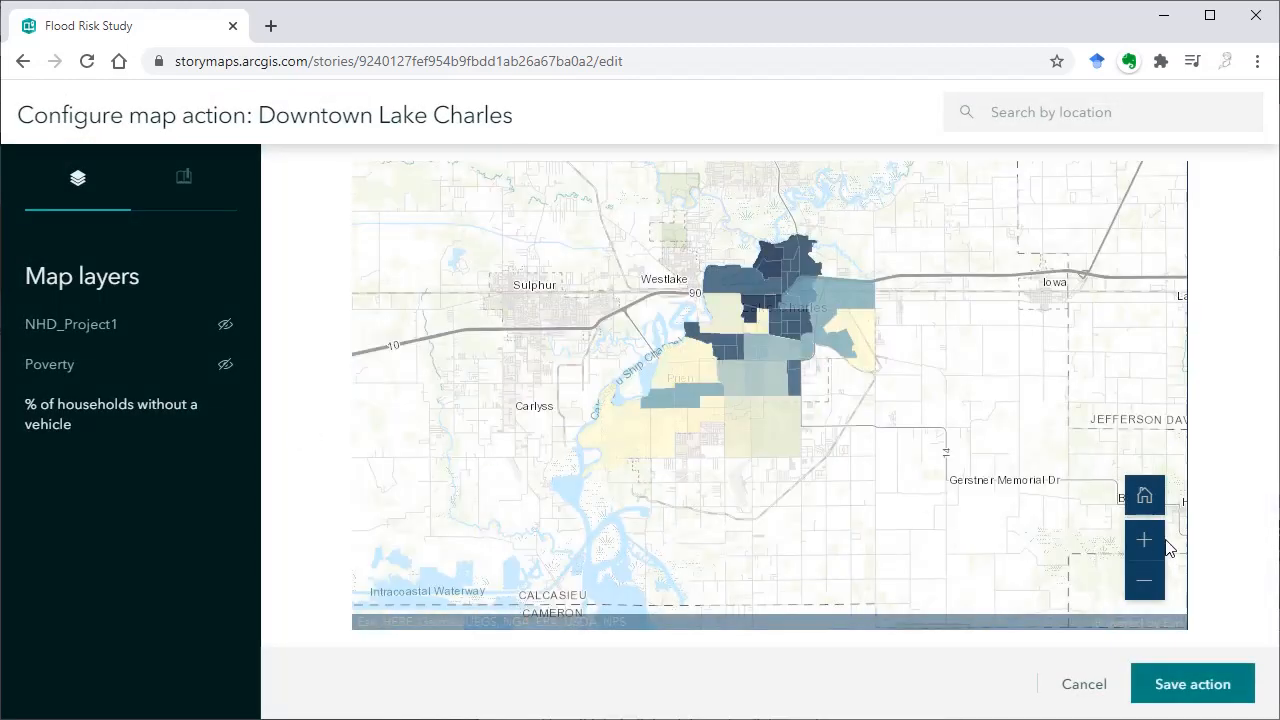
click(1145, 540)
drag(586, 294, 848, 459)
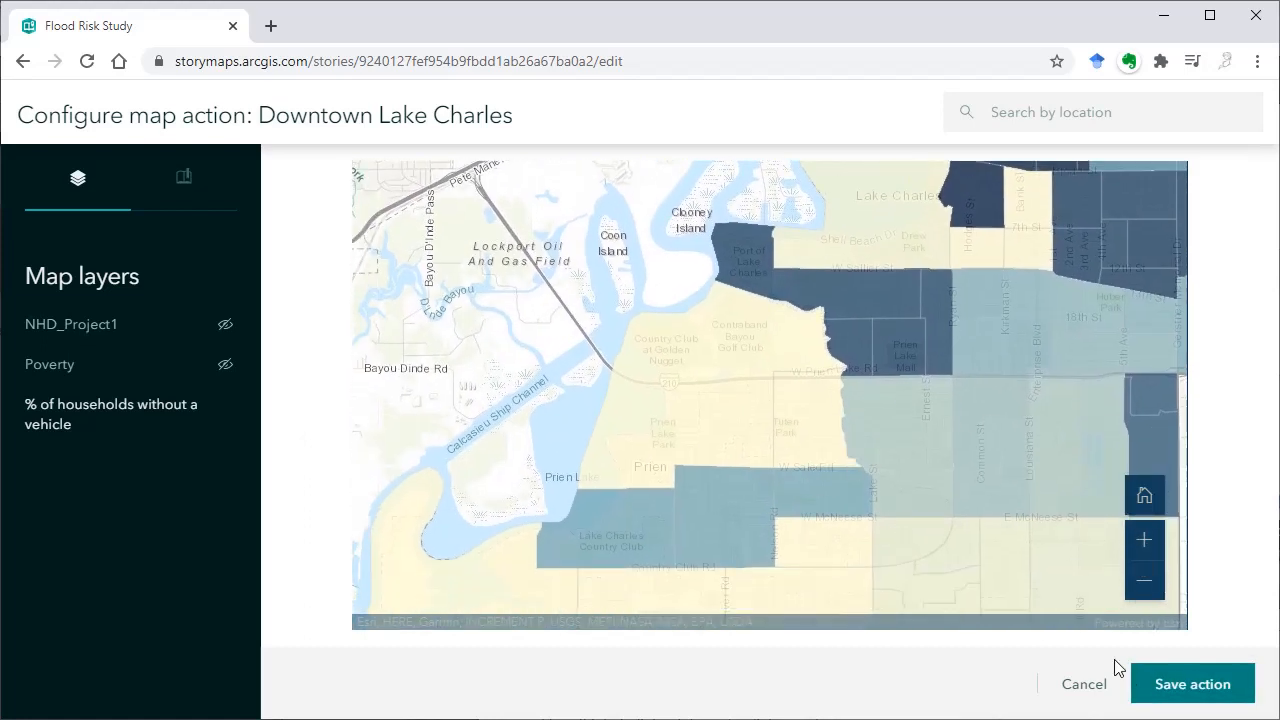
click(1162, 688)
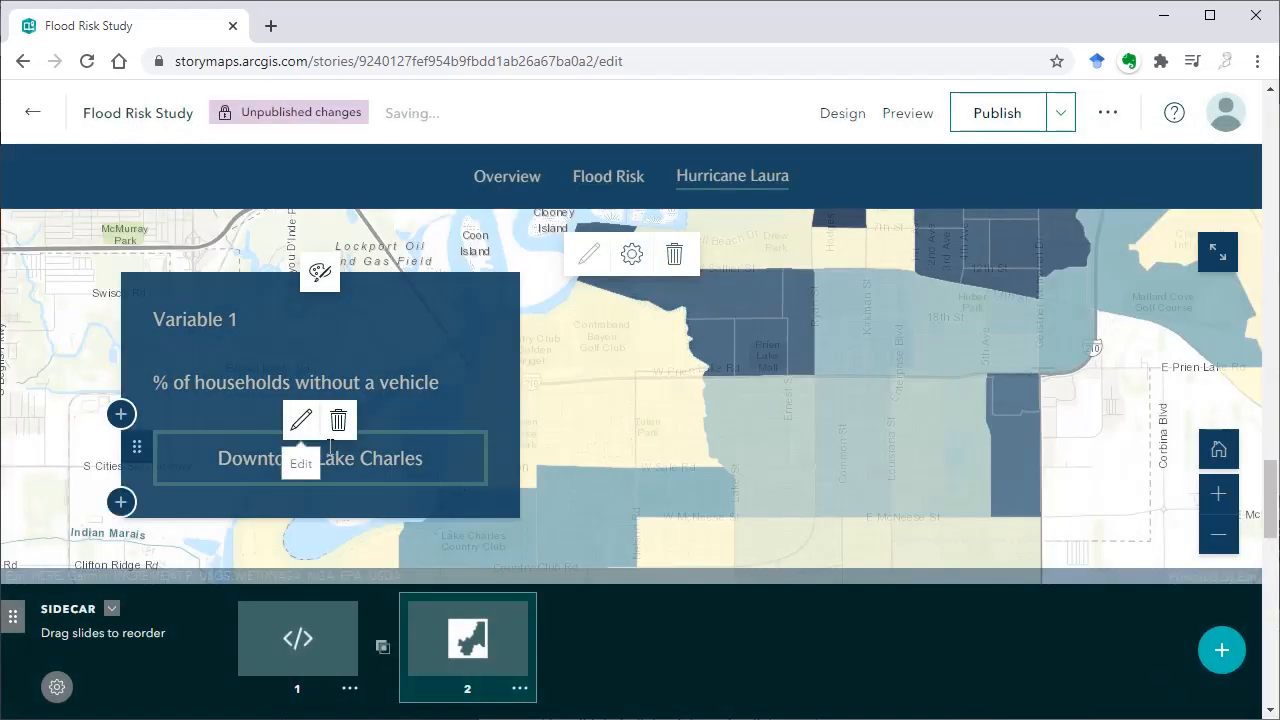
Test the Downtown Lake Charles map action by toggling it on and off
click(365, 462)
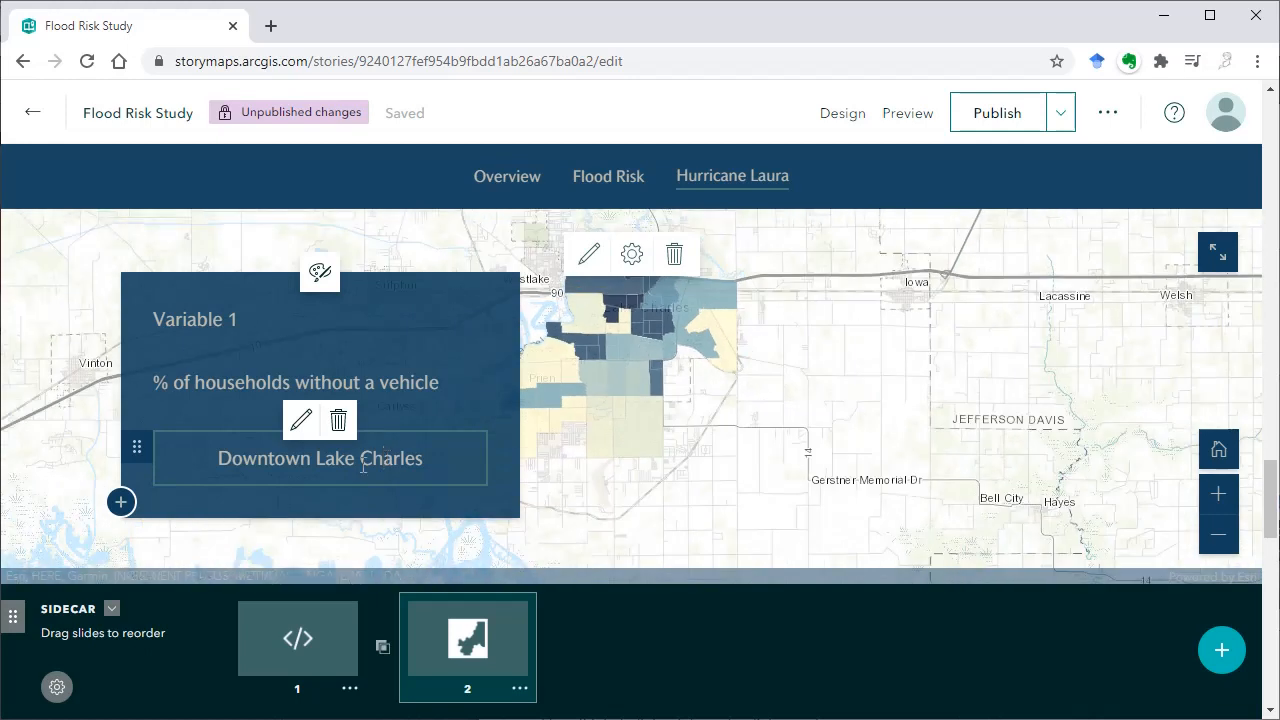
click(363, 463)
click(374, 463)
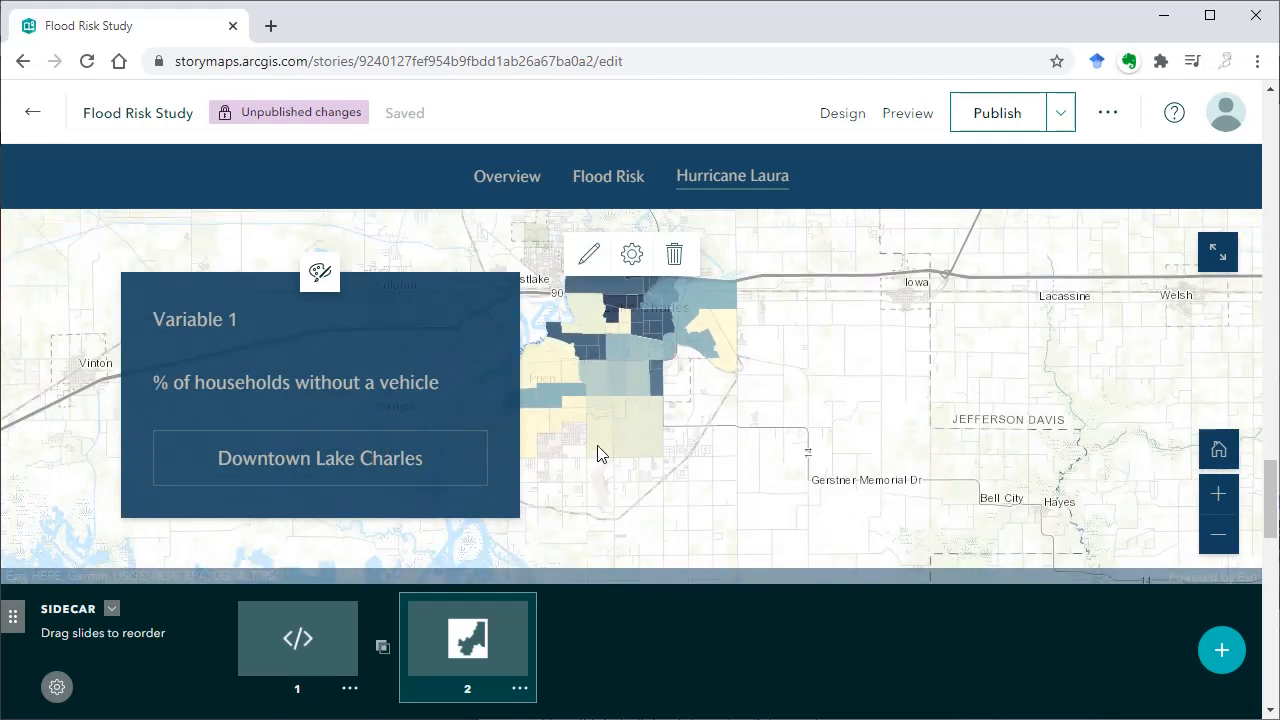
Add a second map action below the Downtown Lake Charles one and label it "Hydrography"
click(121, 503)
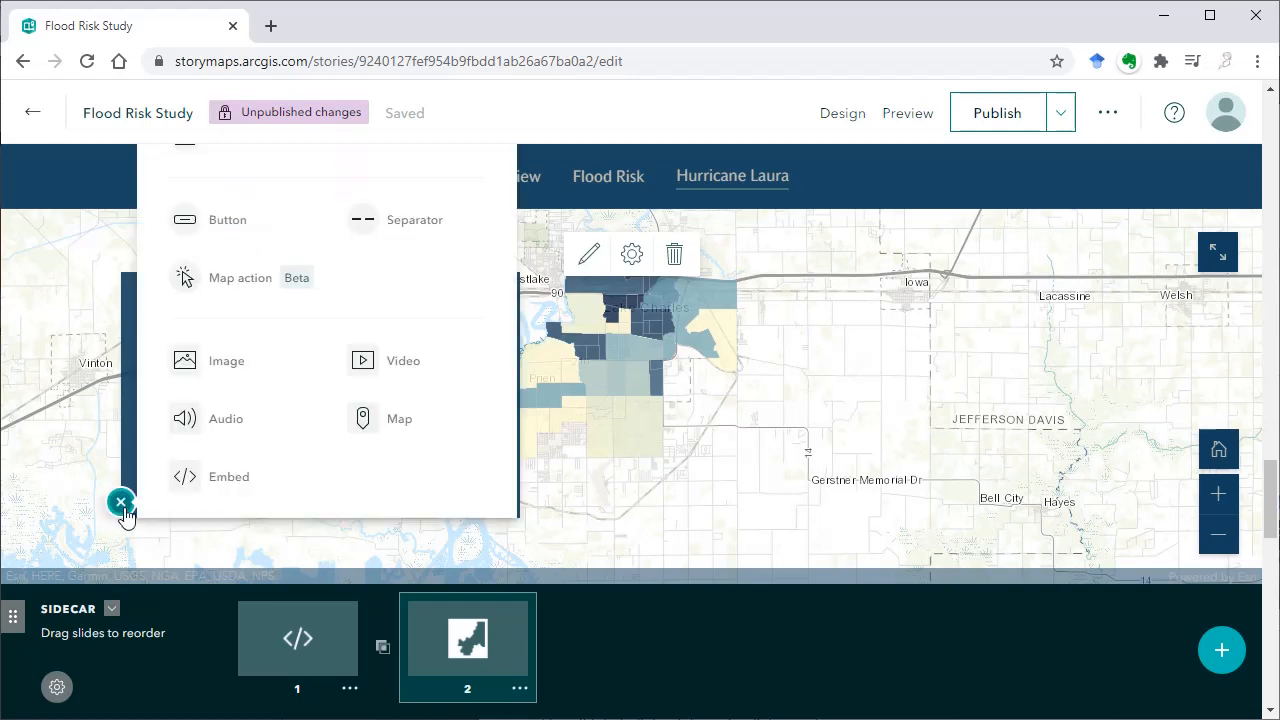
click(258, 286)
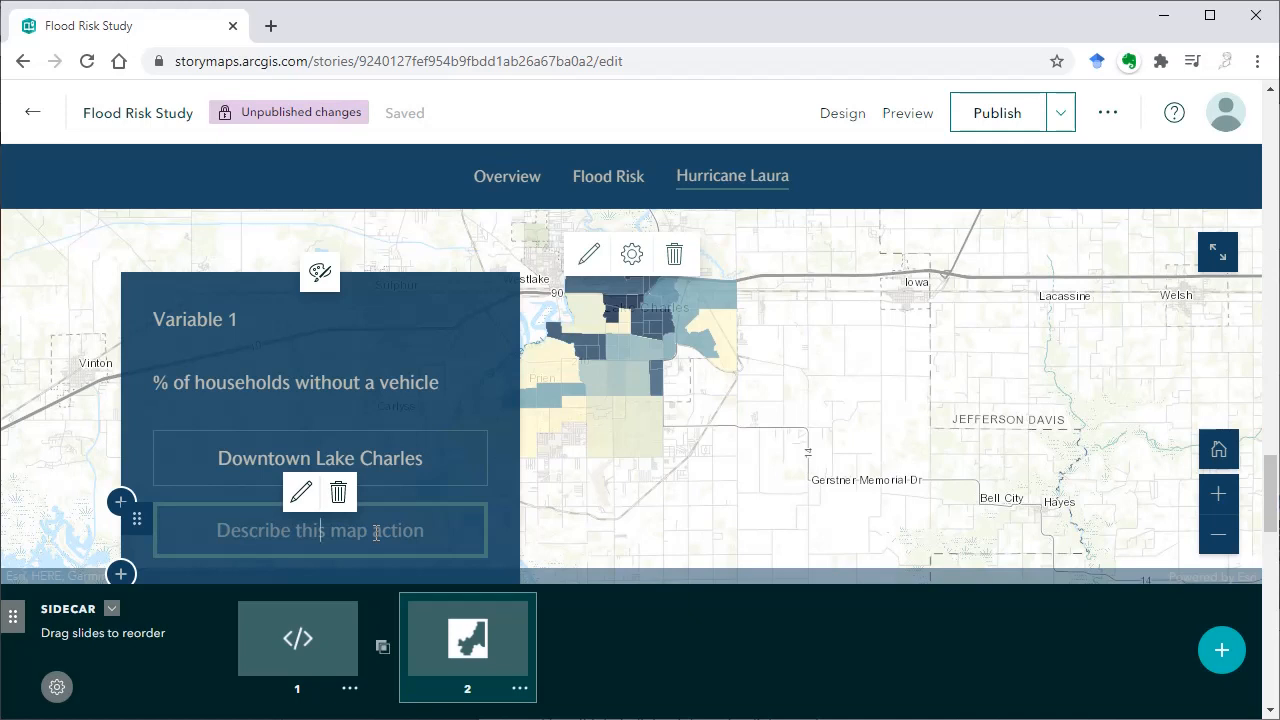
text(Hy)
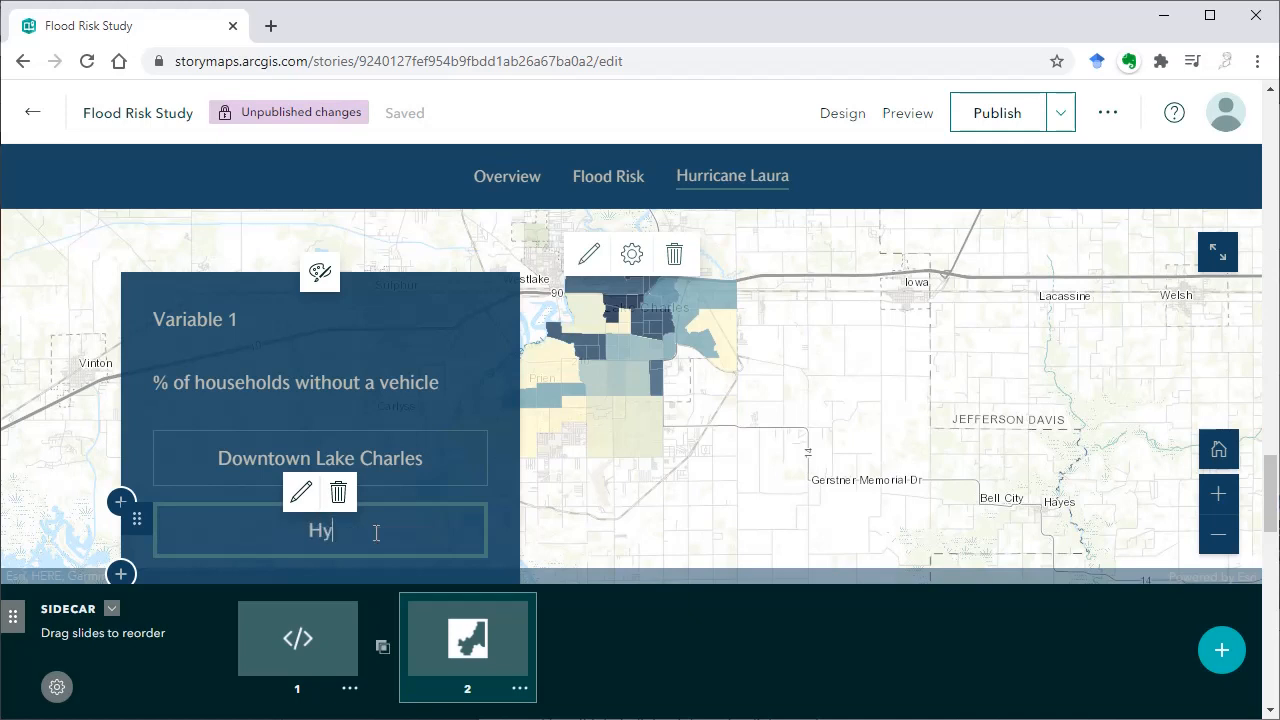
text(drography)
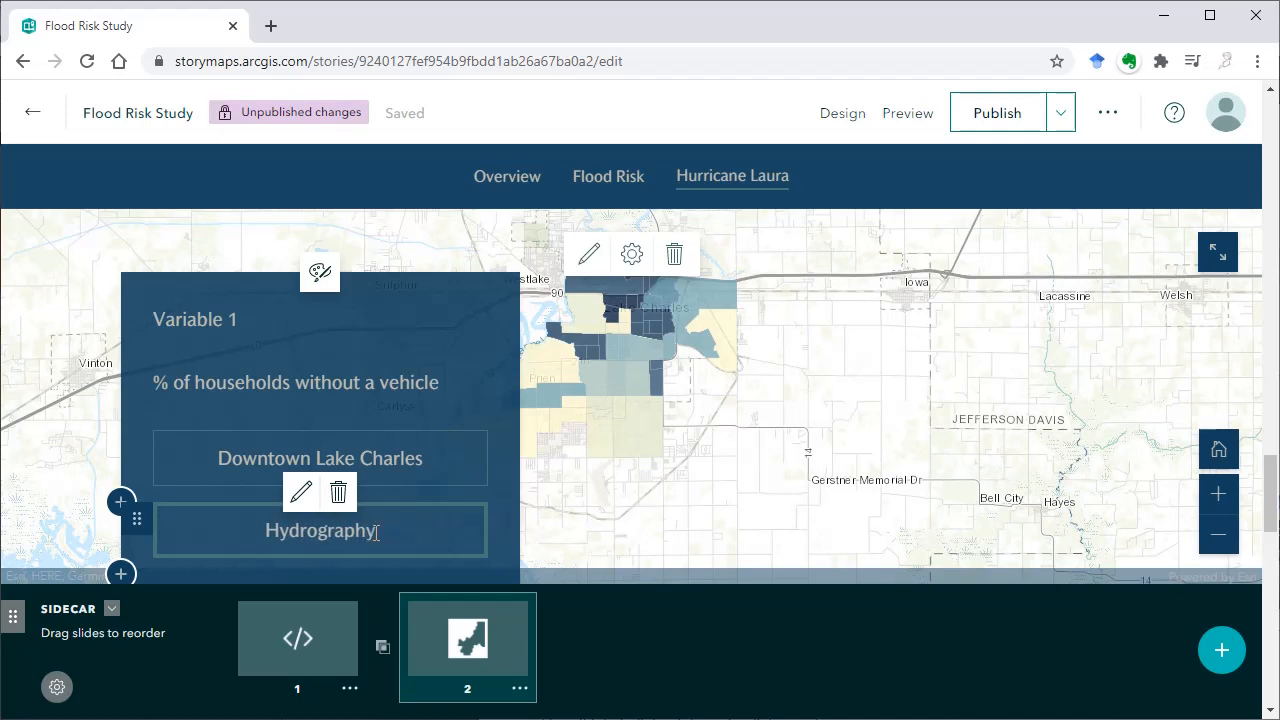
Configure the Hydrography map action to show the NHD_Project1 layer and save the action
click(301, 494)
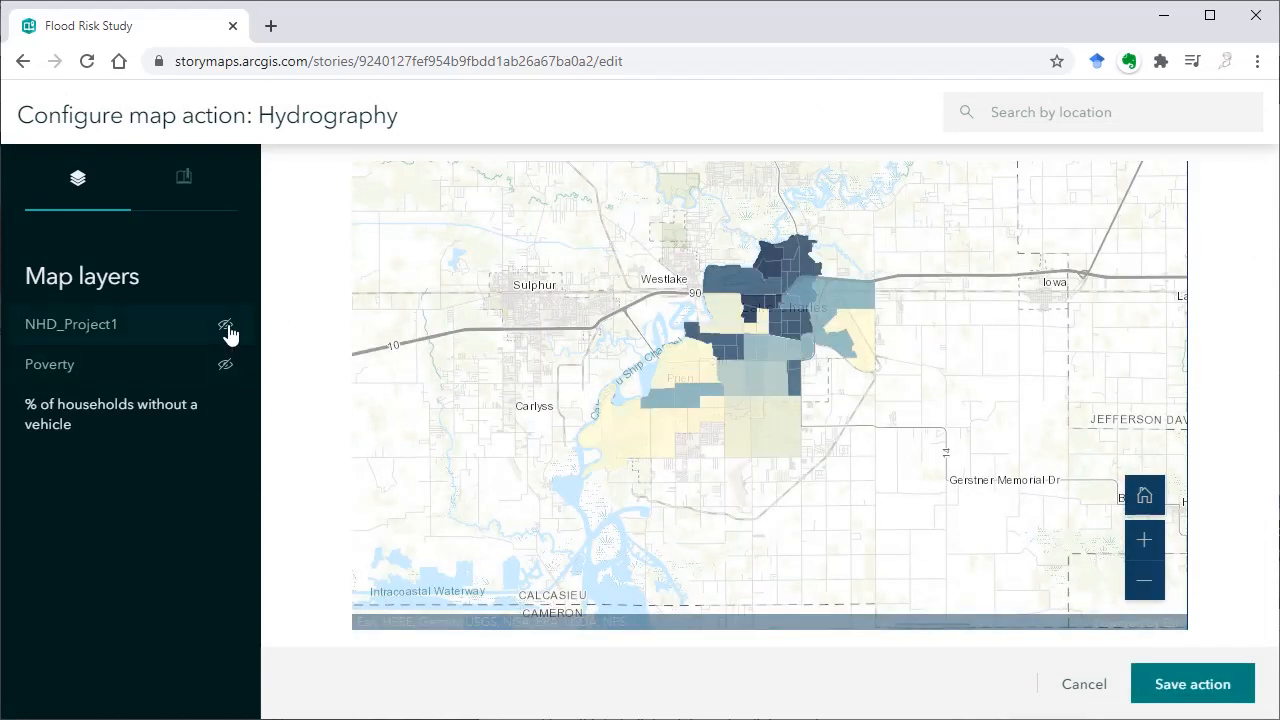
click(226, 327)
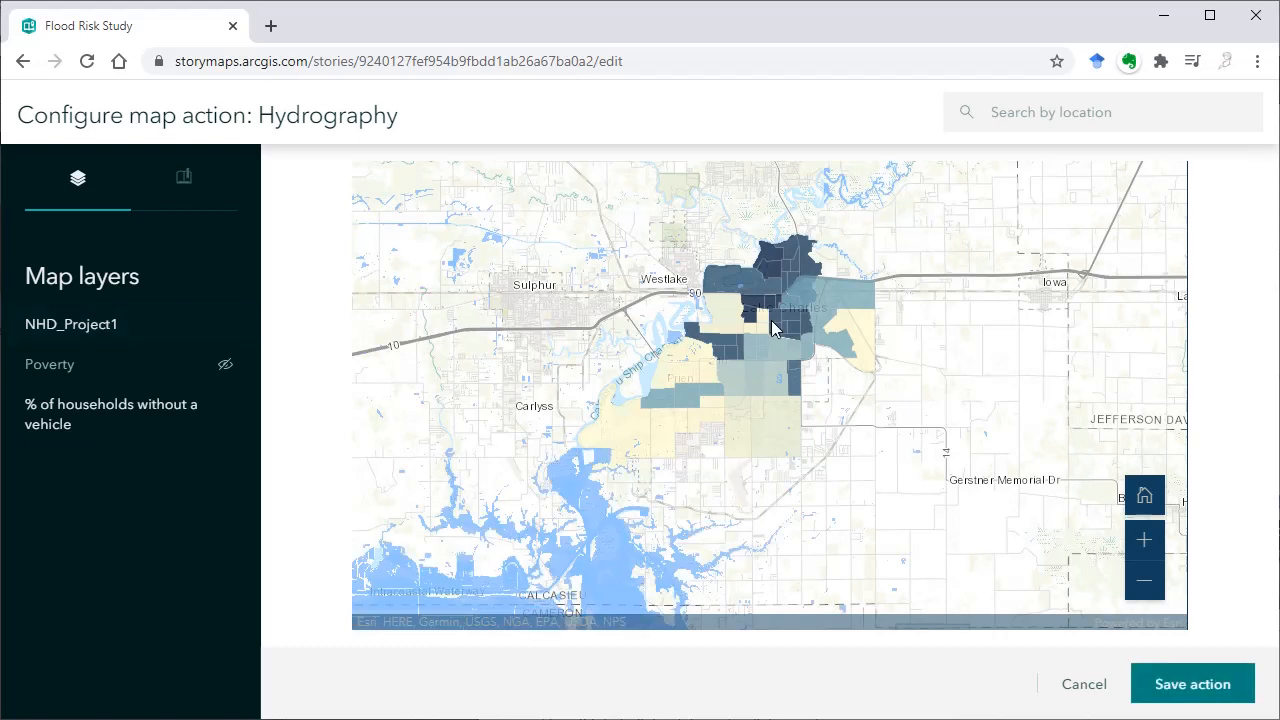
click(1192, 684)
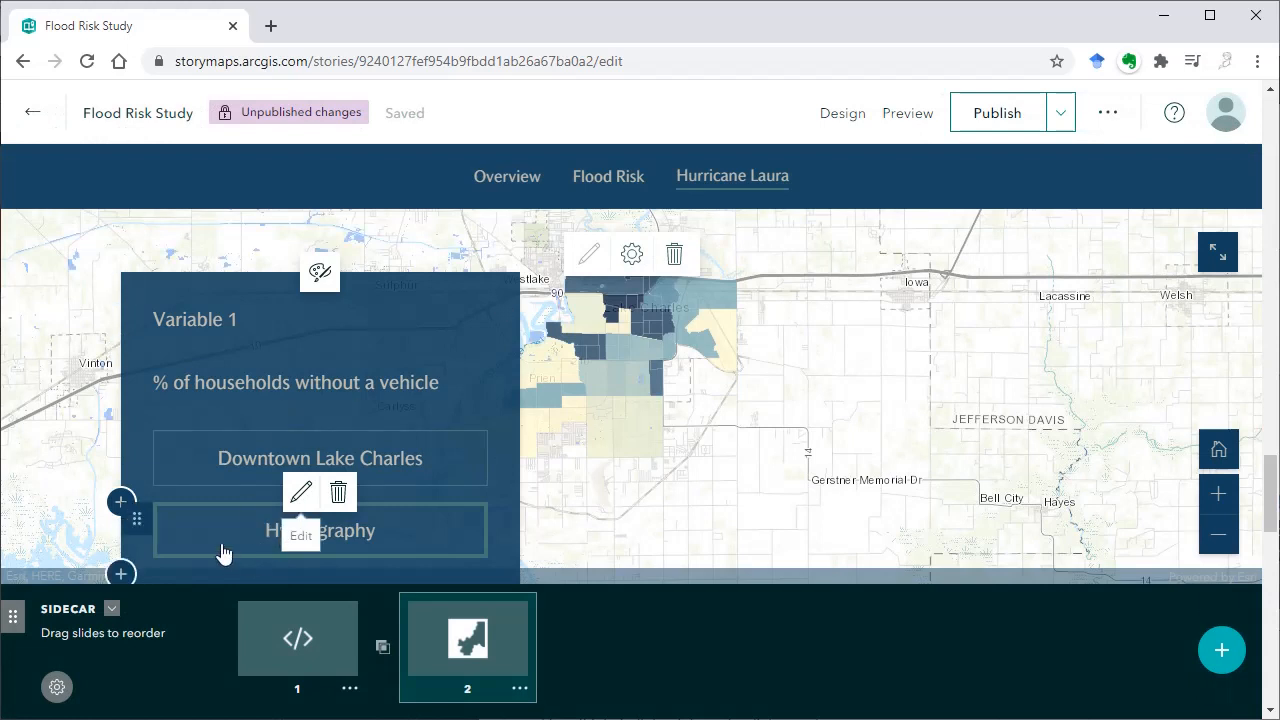
Add a third map action below Hydrography, label it "Back to initial map view", and save it with the default map view and layers
scroll(220, 445, down, 2)
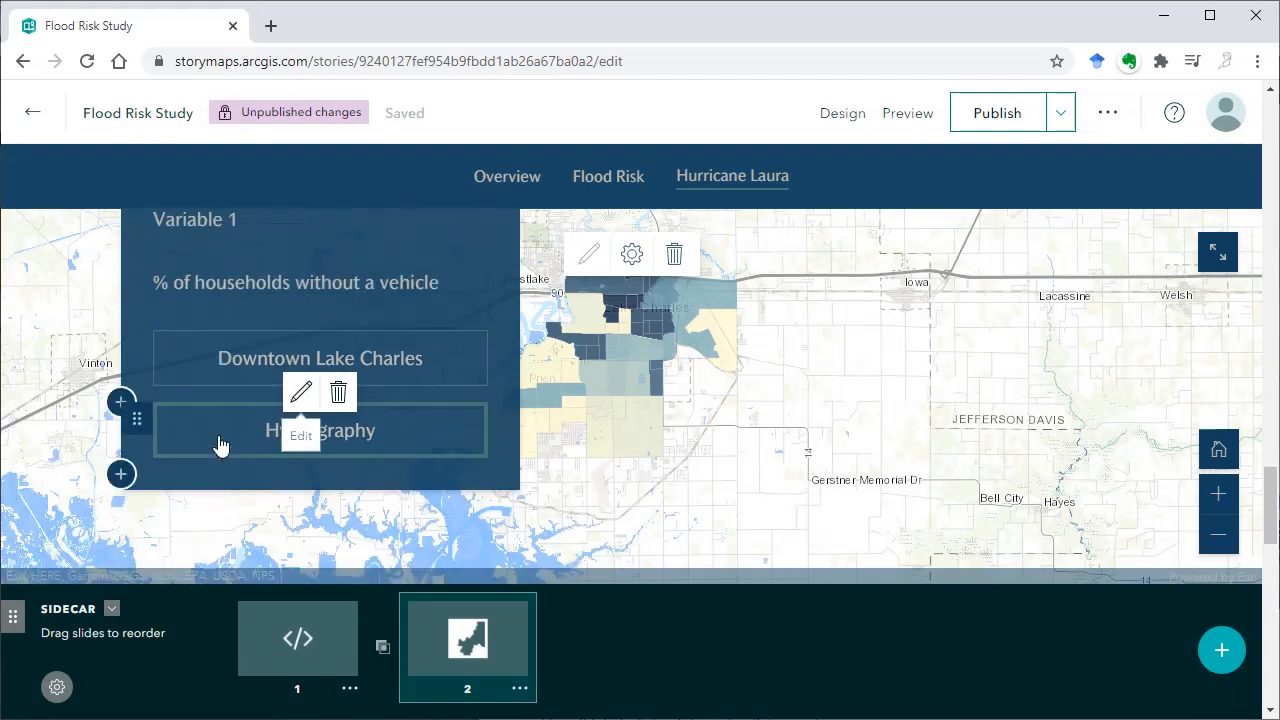
click(120, 474)
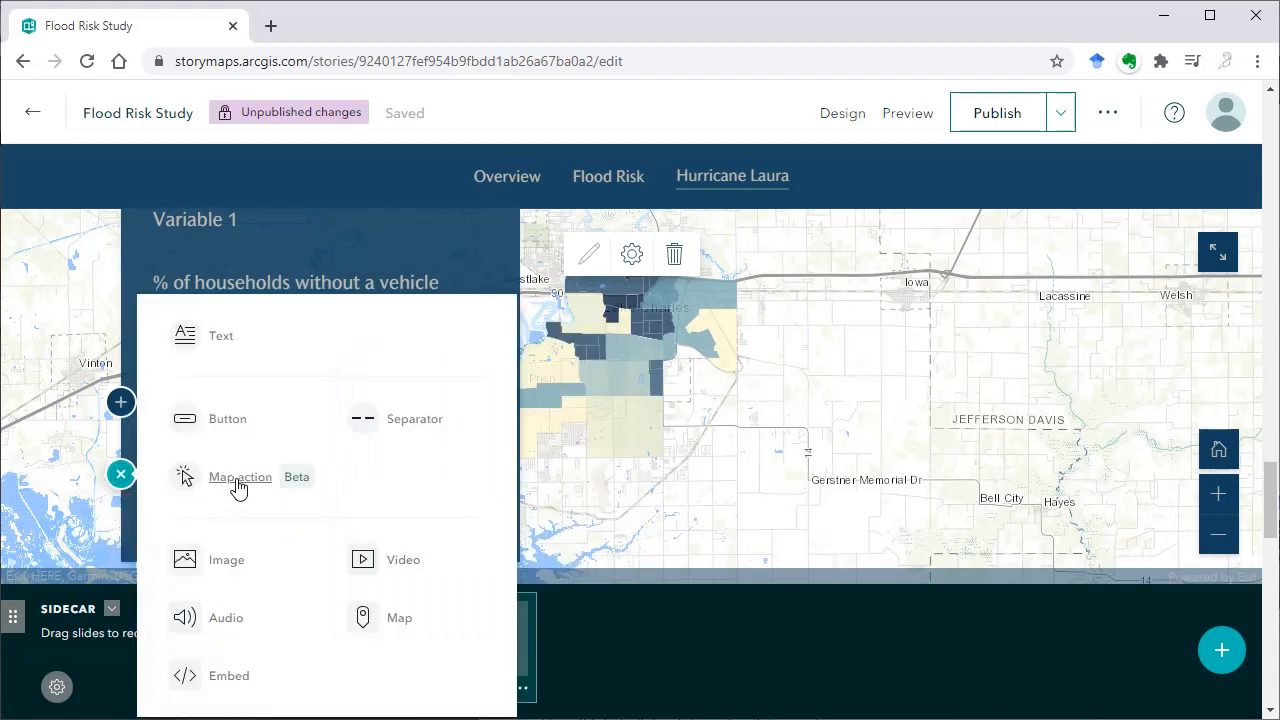
click(237, 484)
click(310, 502)
text(Back)
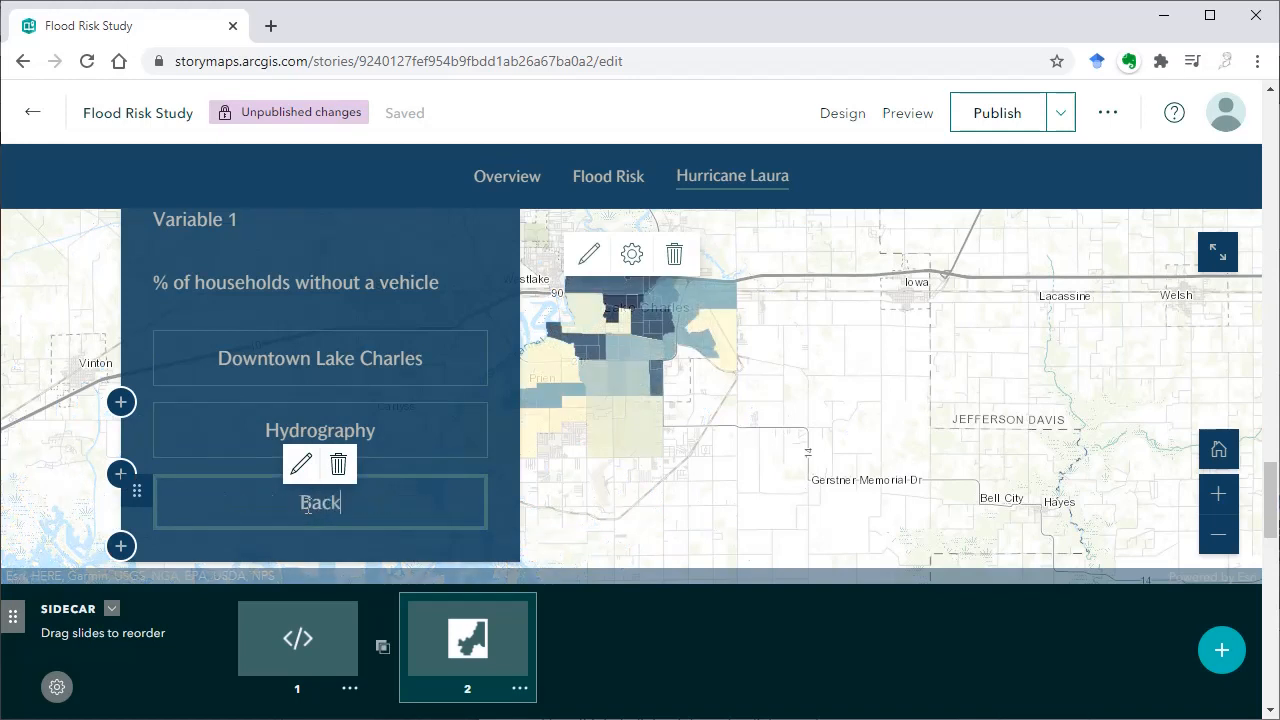
text( to initial map view)
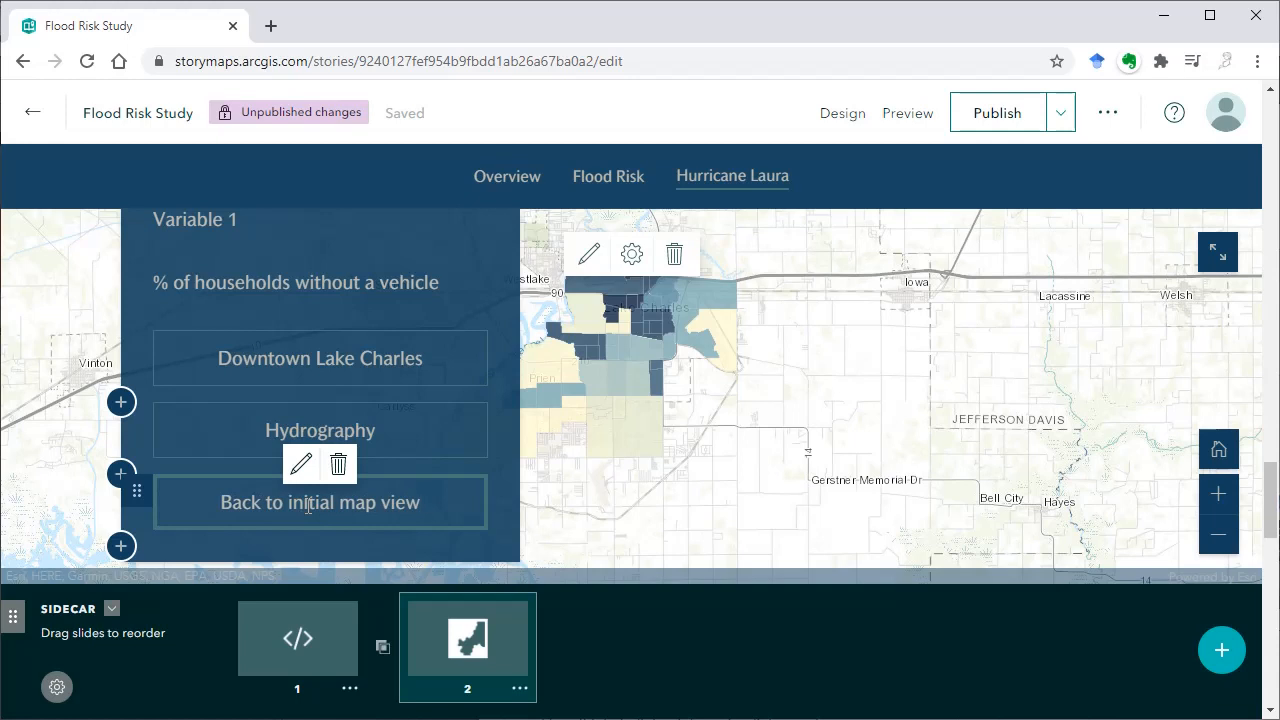
click(302, 463)
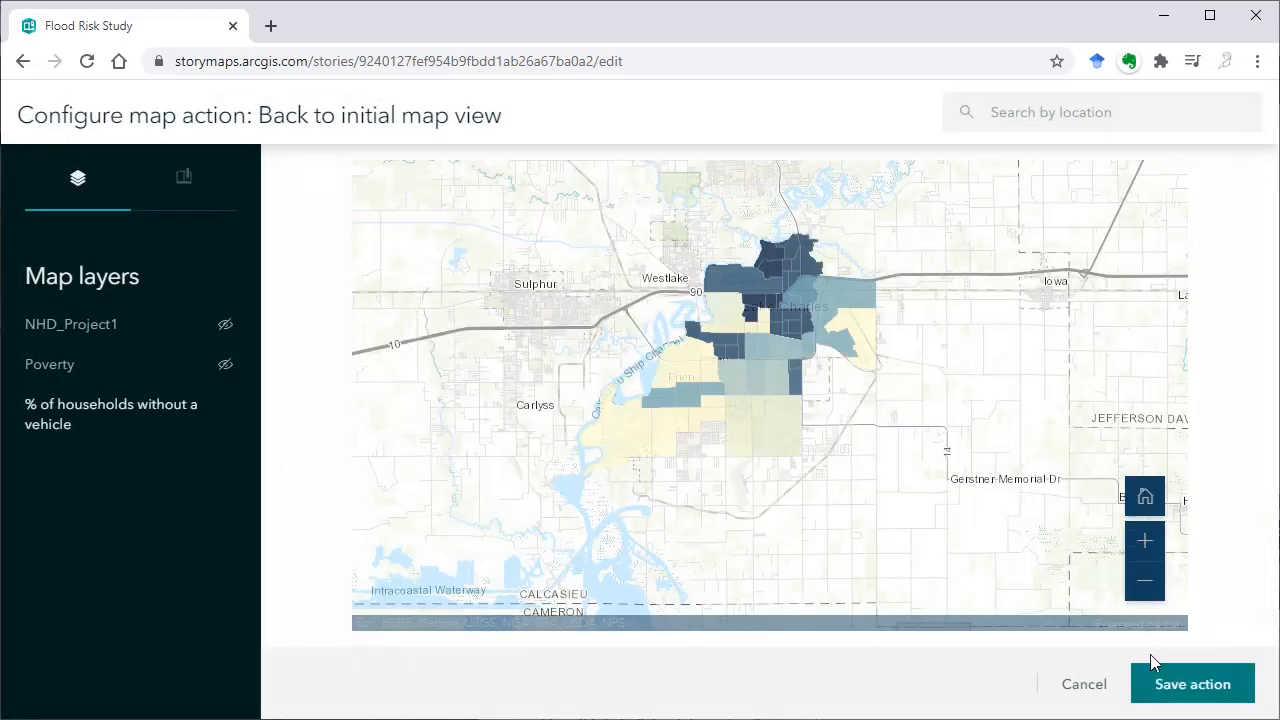
click(1186, 686)
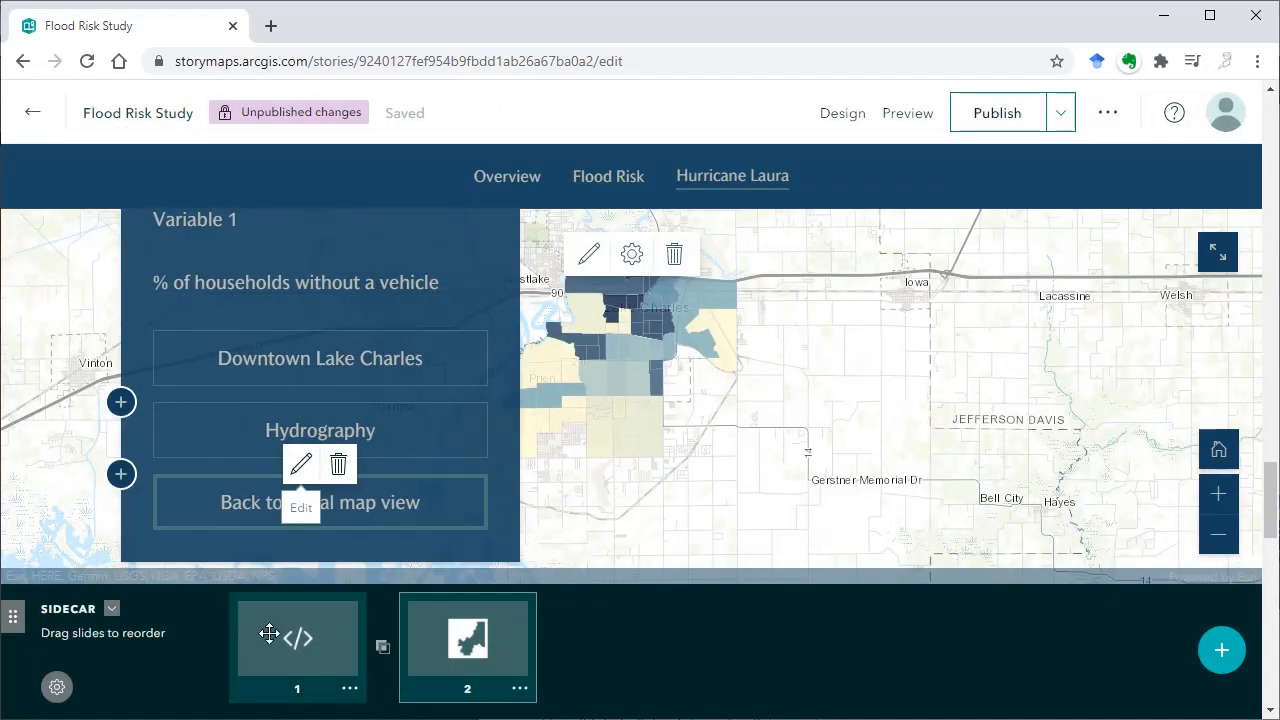
Preview the story and look through the sidecar's video and map slides
click(898, 118)
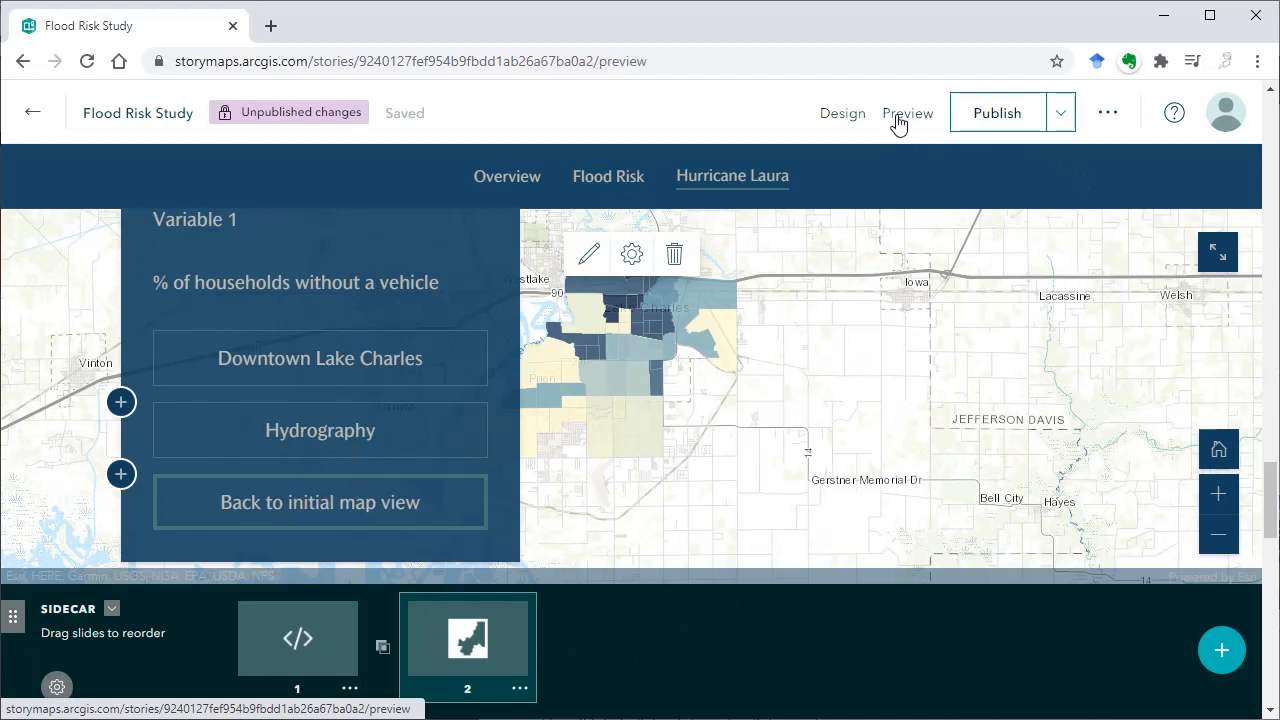
scroll(1170, 298, down, 8)
scroll(1169, 296, down, 15)
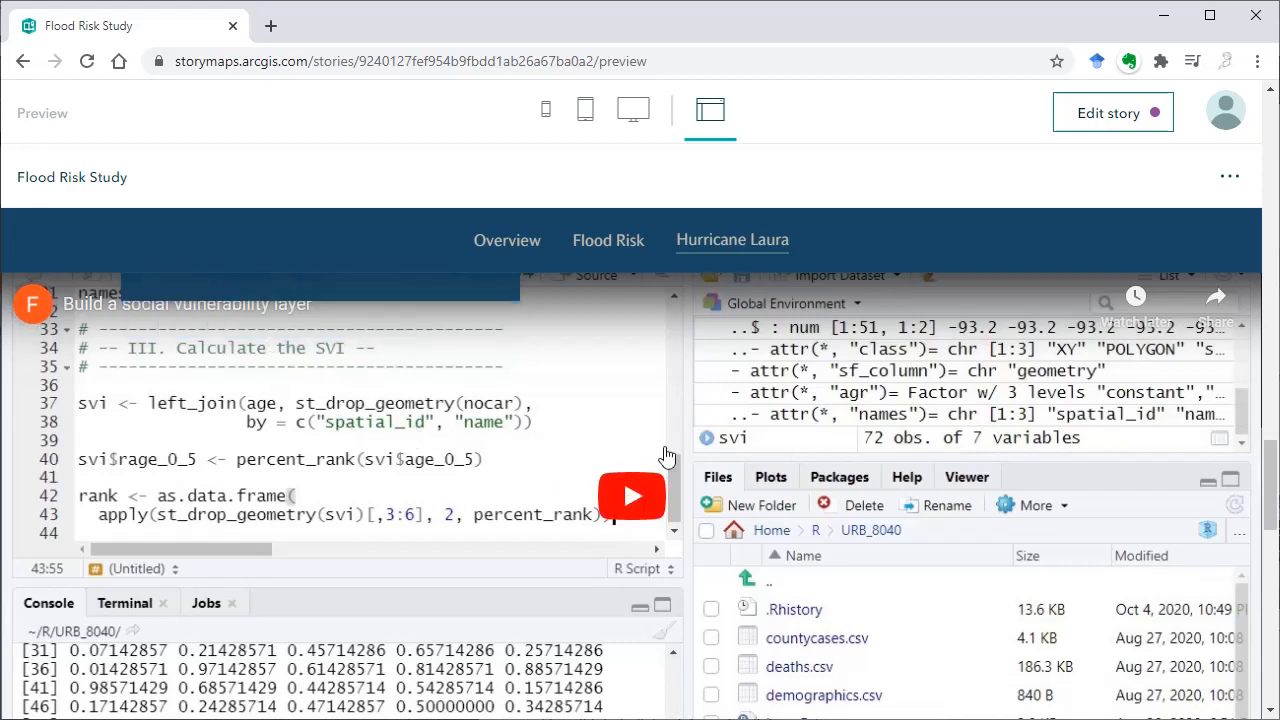
scroll(667, 456, down, 5)
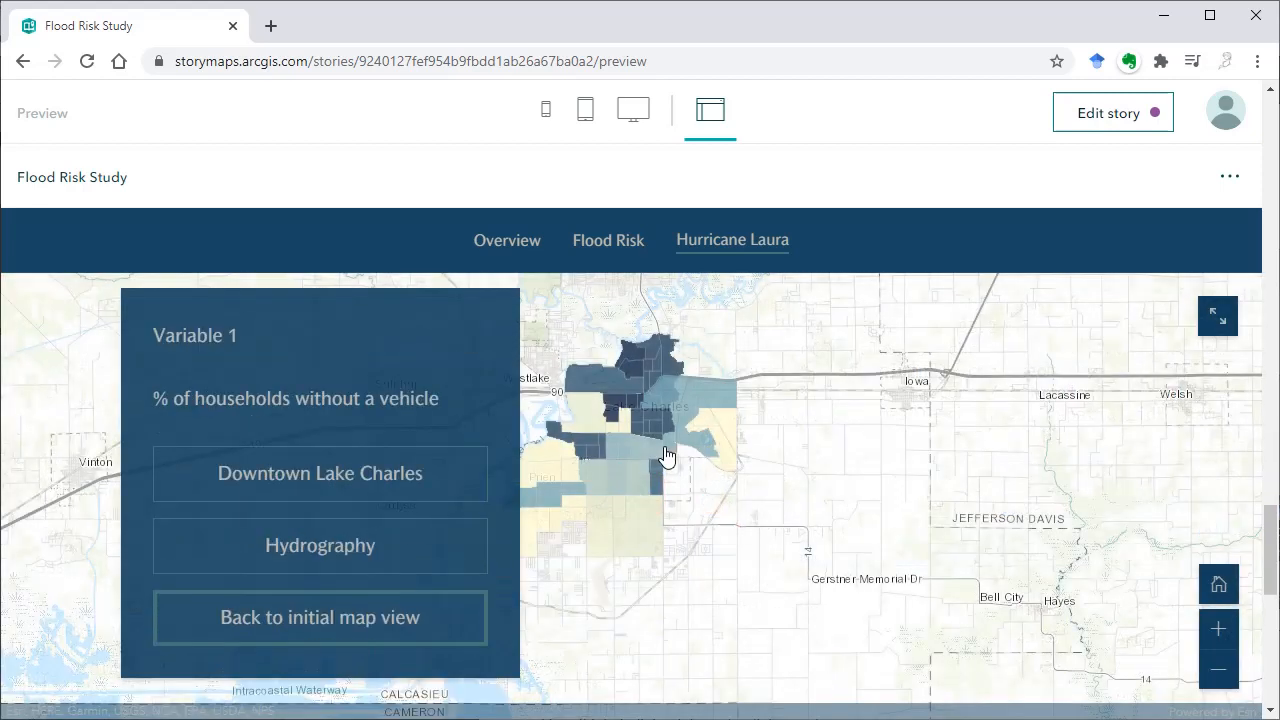
scroll(667, 456, up, 5)
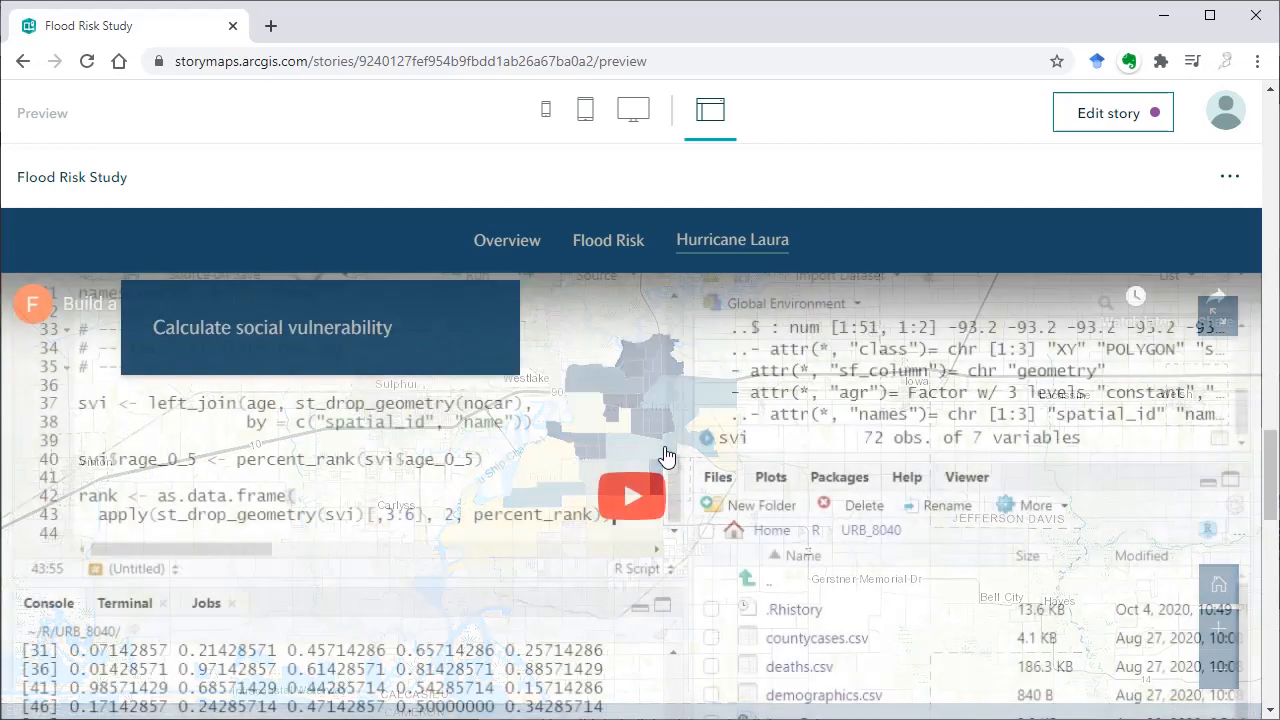
scroll(667, 456, down, 5)
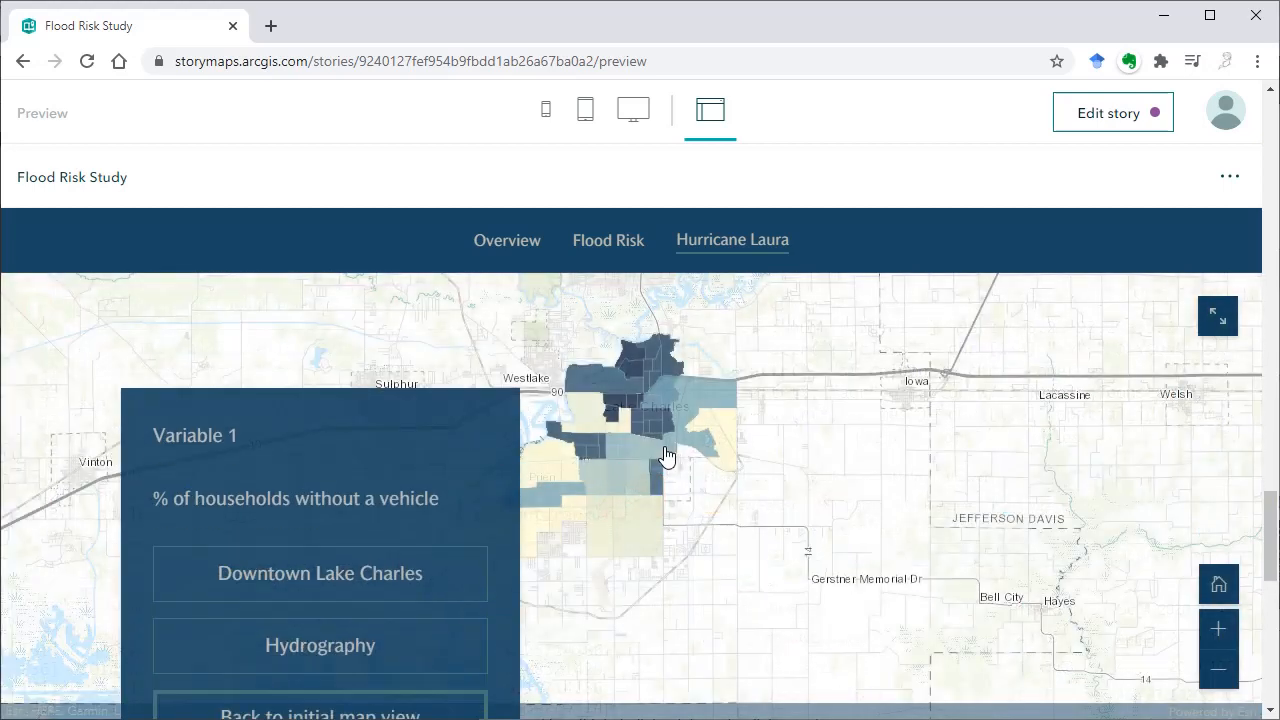
Test the Downtown Lake Charles, Hydrography and Back to initial map view actions in the story preview
click(390, 485)
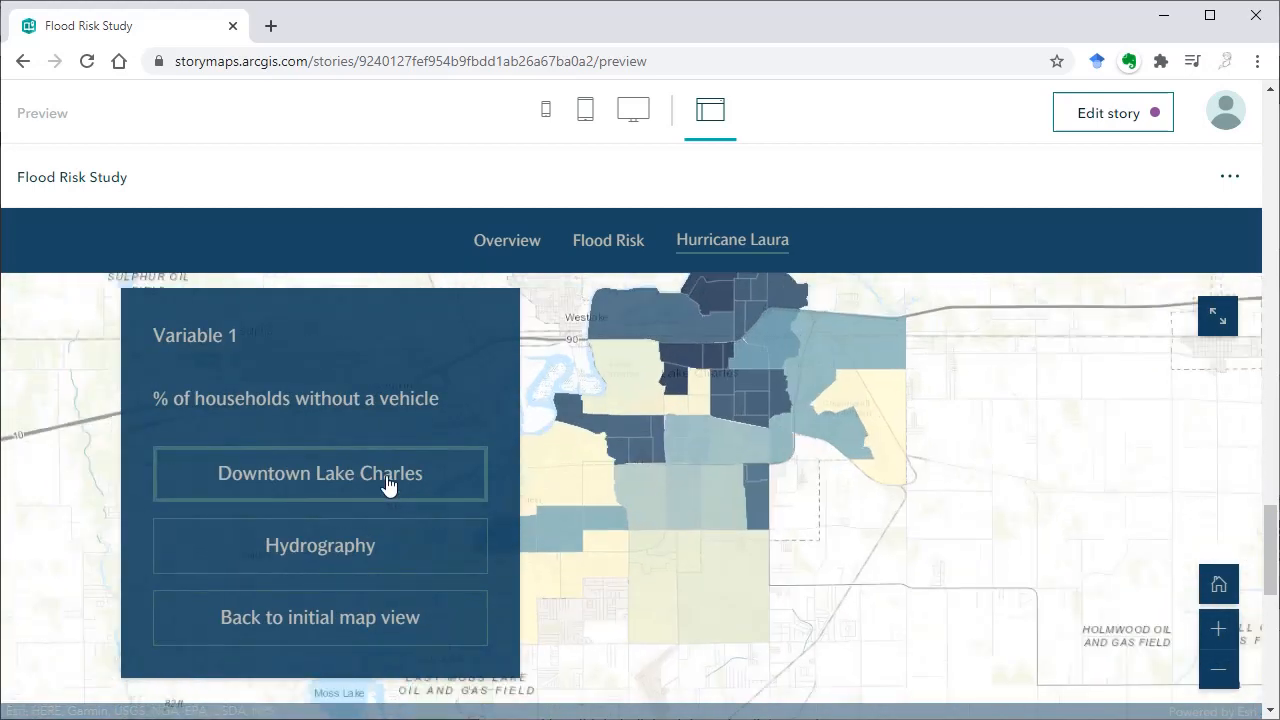
click(377, 552)
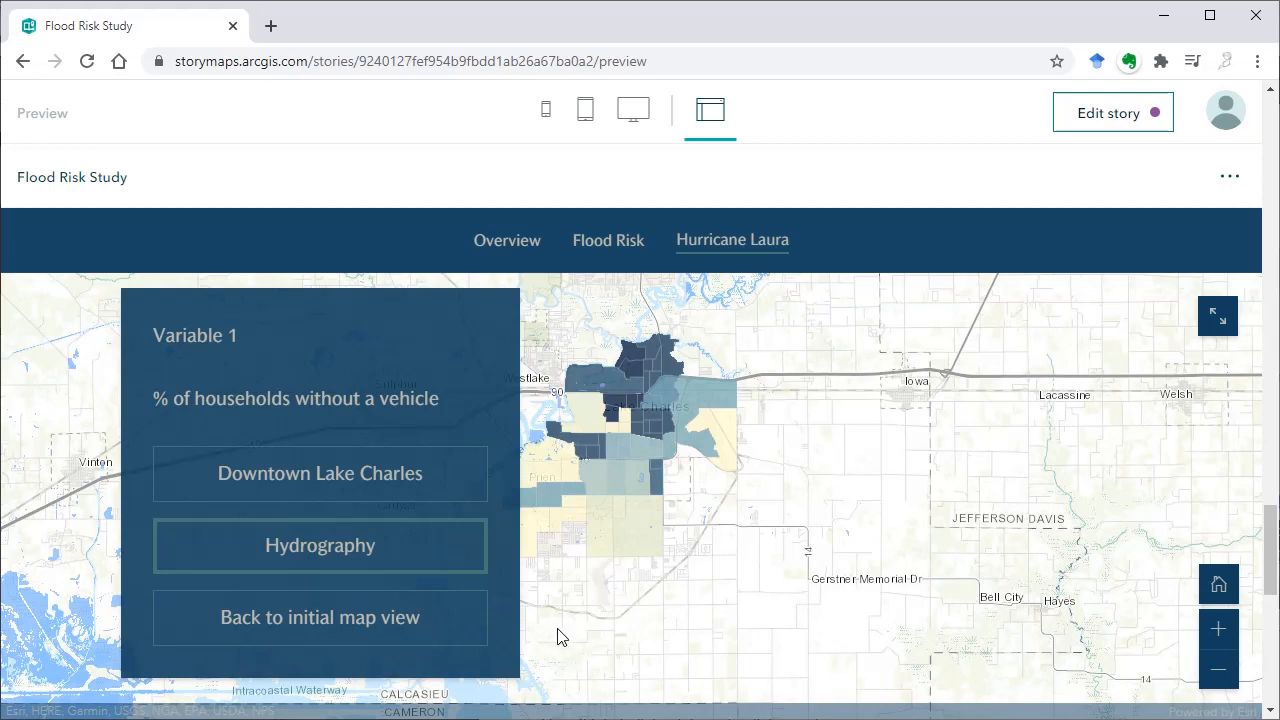
click(356, 618)
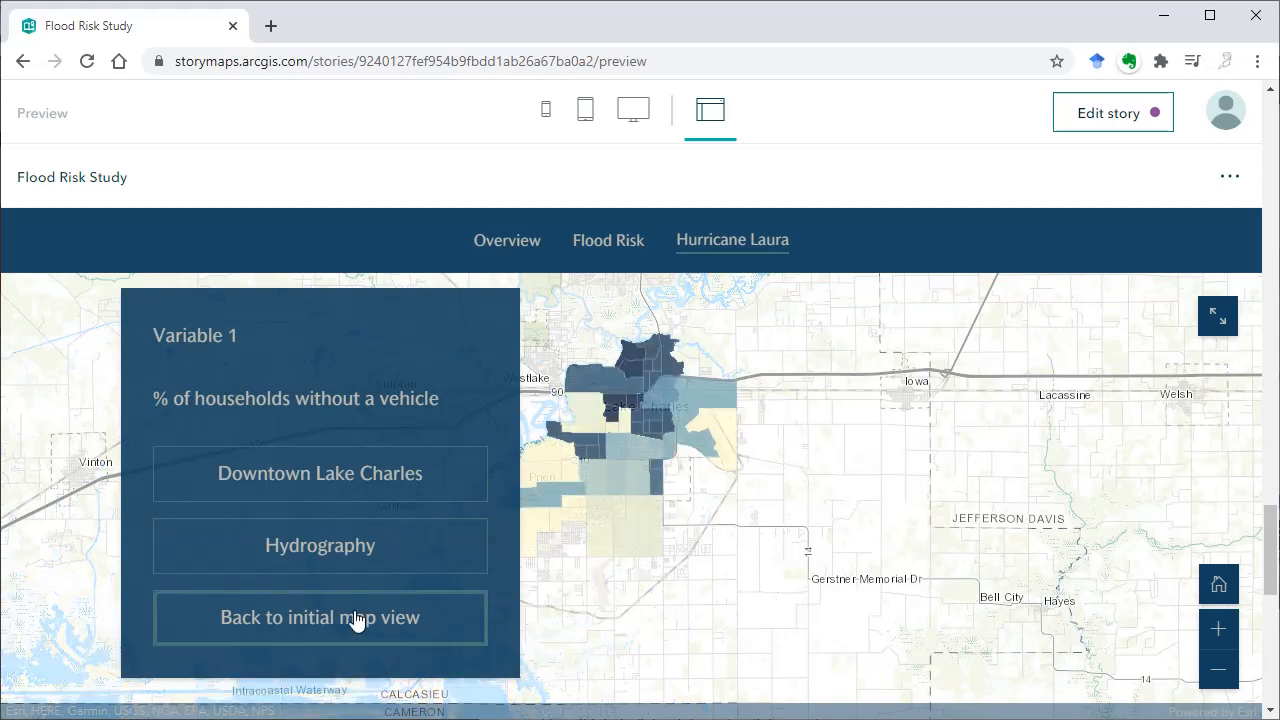
click(366, 552)
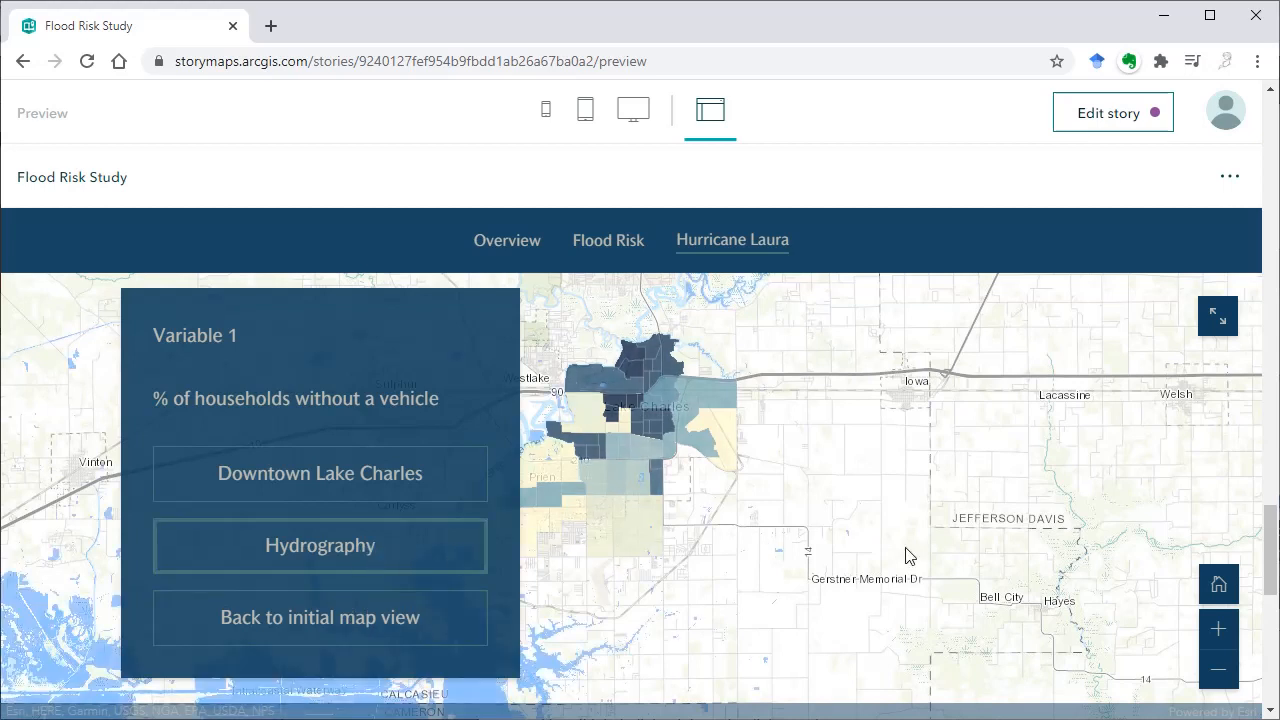
scroll(922, 557, down, 1)
scroll(922, 557, down, 3)
scroll(922, 557, up, 3)
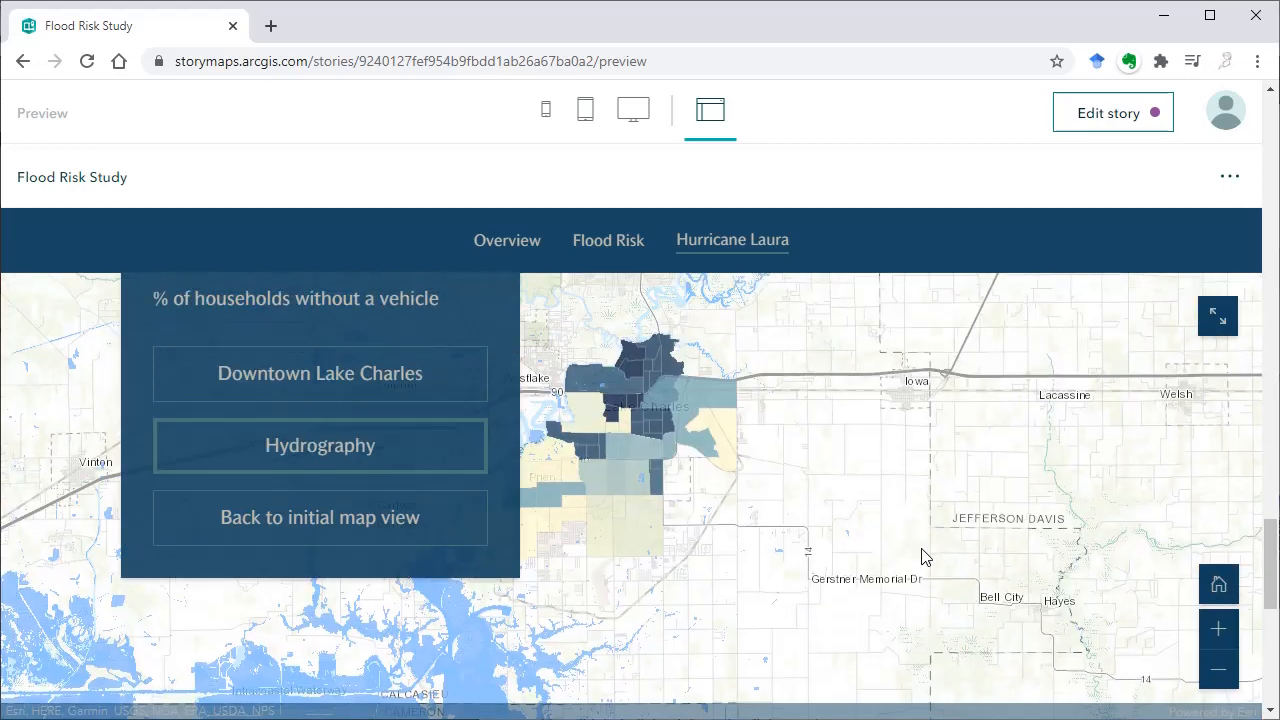
Return to editing the story and examine the appearance options of the "Calculate social vulnerability" panel on the first sidecar slide
click(1118, 114)
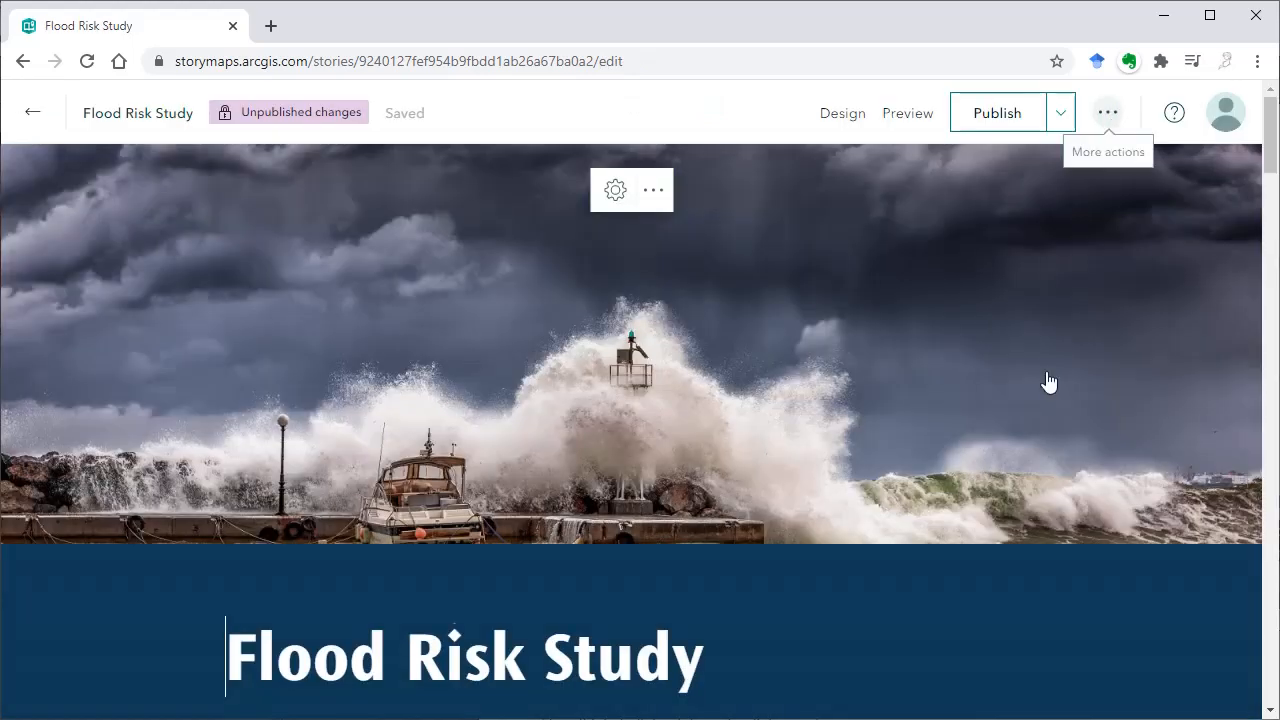
scroll(1162, 323, down, 5)
scroll(1162, 323, down, 10)
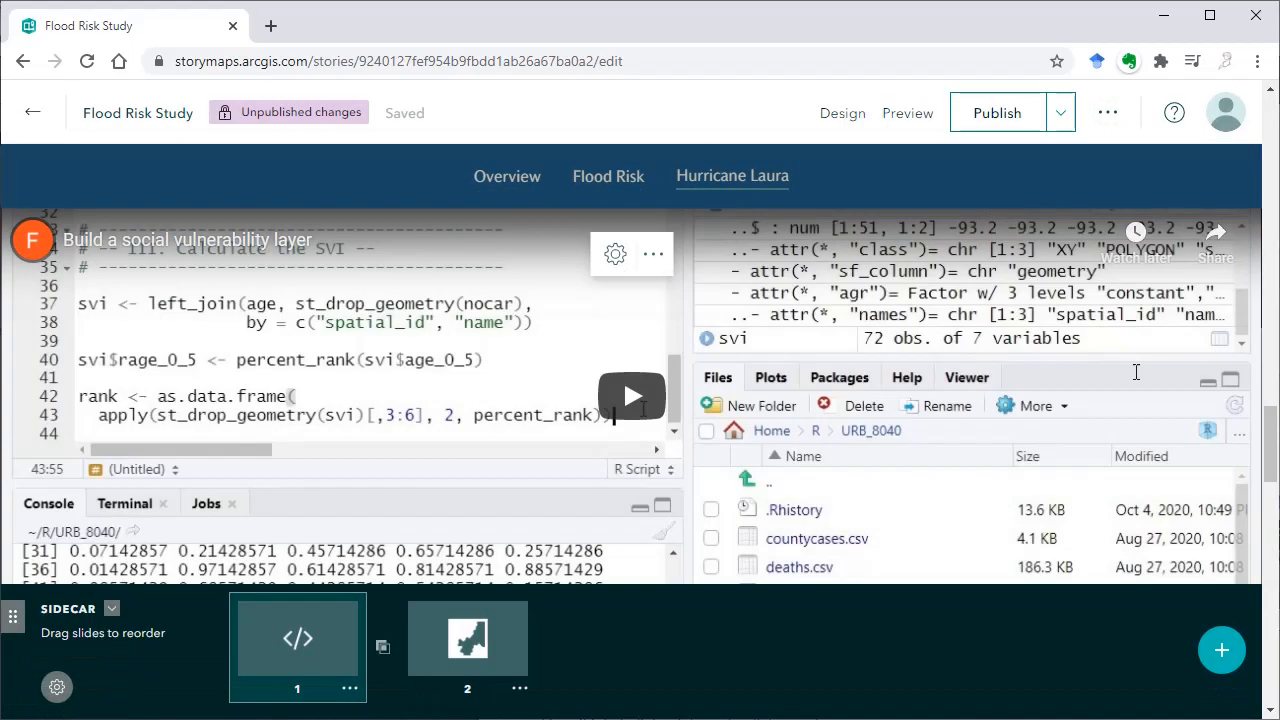
scroll(866, 640, up, 1)
scroll(870, 642, down, 1)
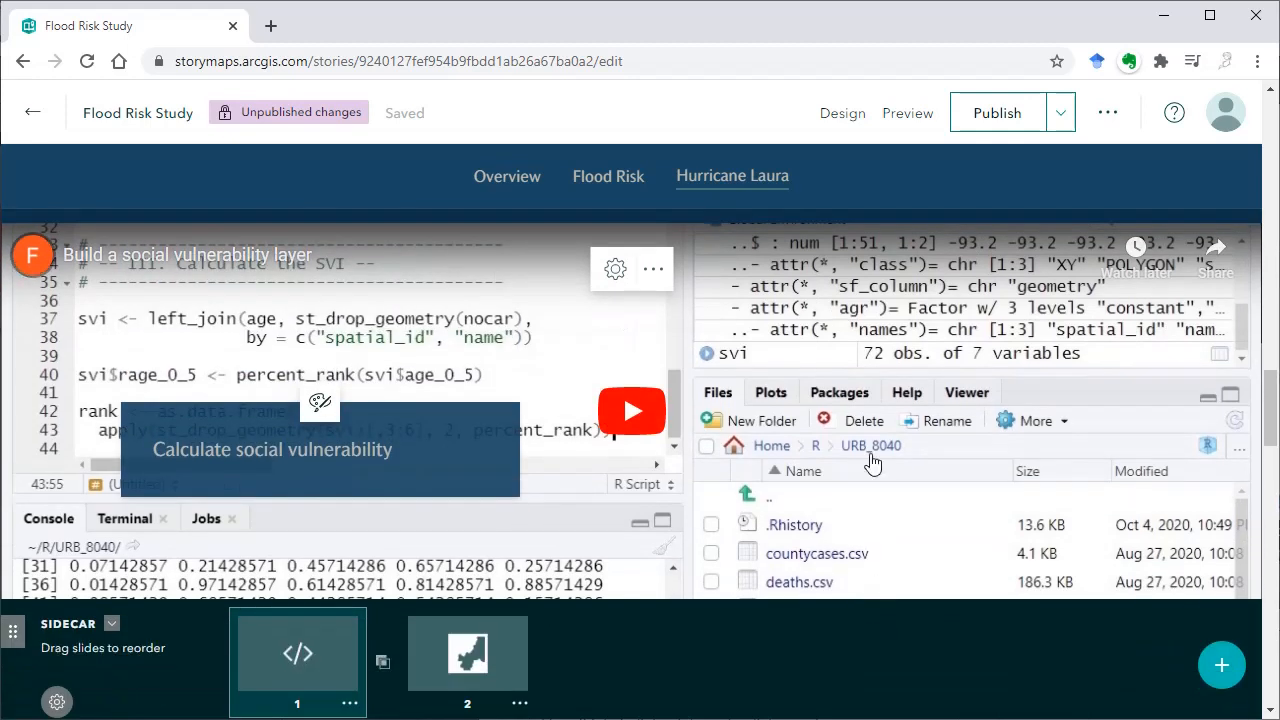
scroll(870, 465, down, 1)
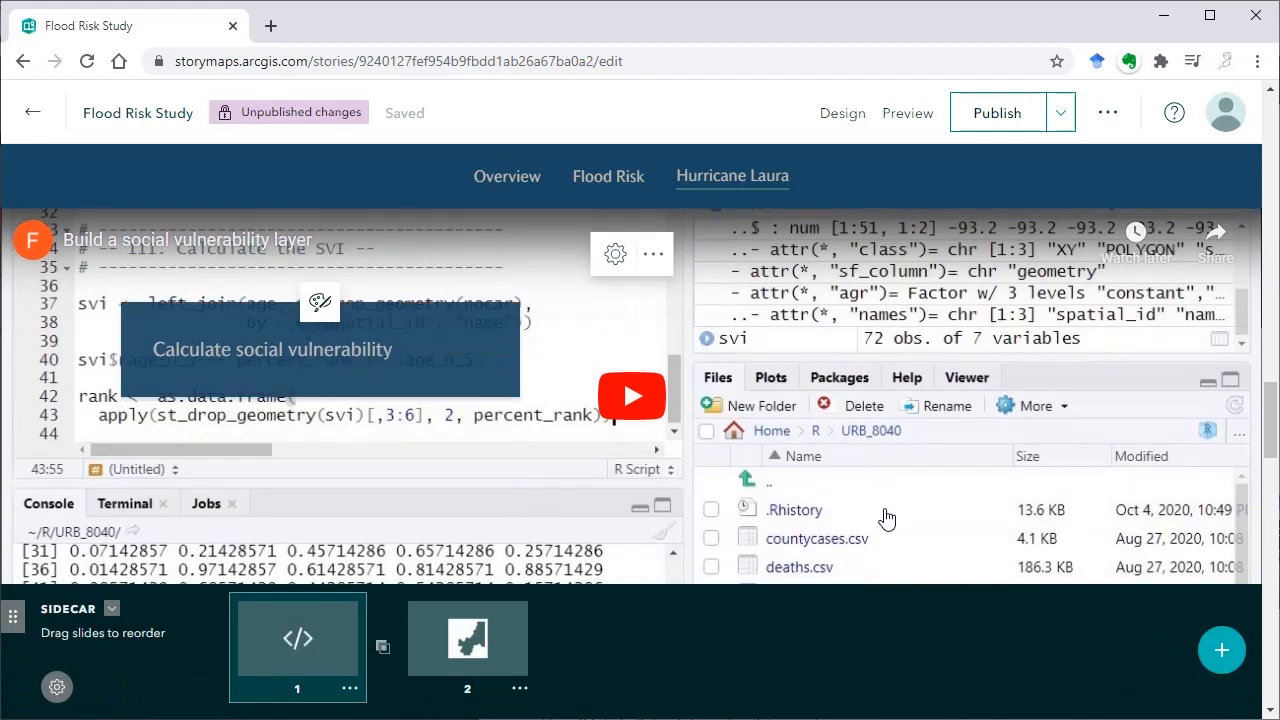
click(320, 302)
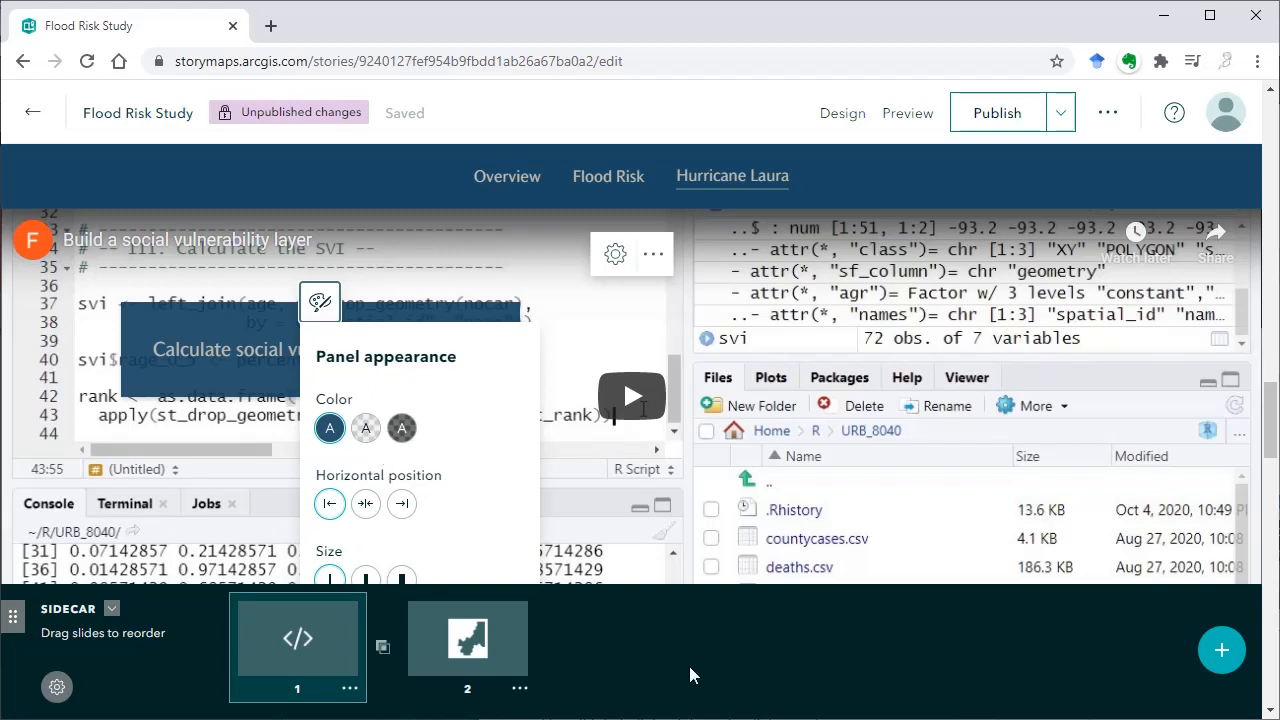
mouse_move(323, 663)
mouse_down()
mouse_move(373, 651)
mouse_move(400, 662)
mouse_move(307, 655)
mouse_move(321, 653)
mouse_up()
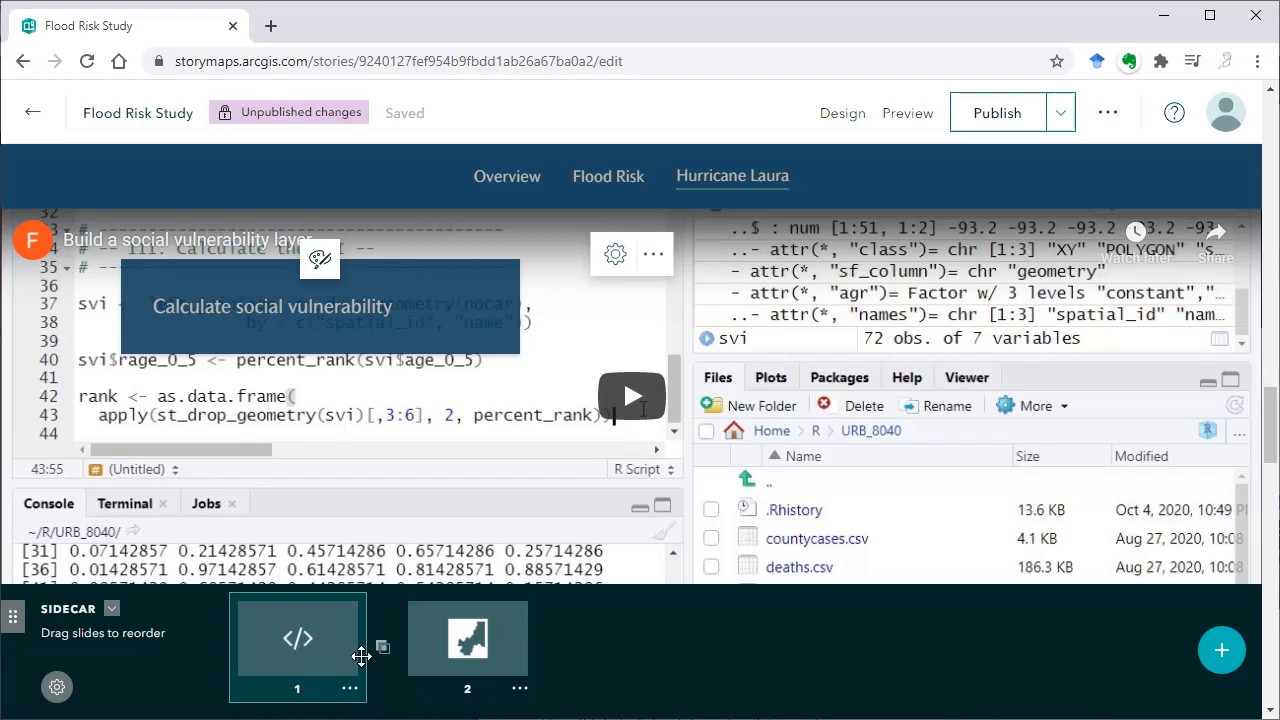
Examine the transition choices between the two slides and slide 1's options, and try the collapsed view of the sidecar's slide strip
click(381, 648)
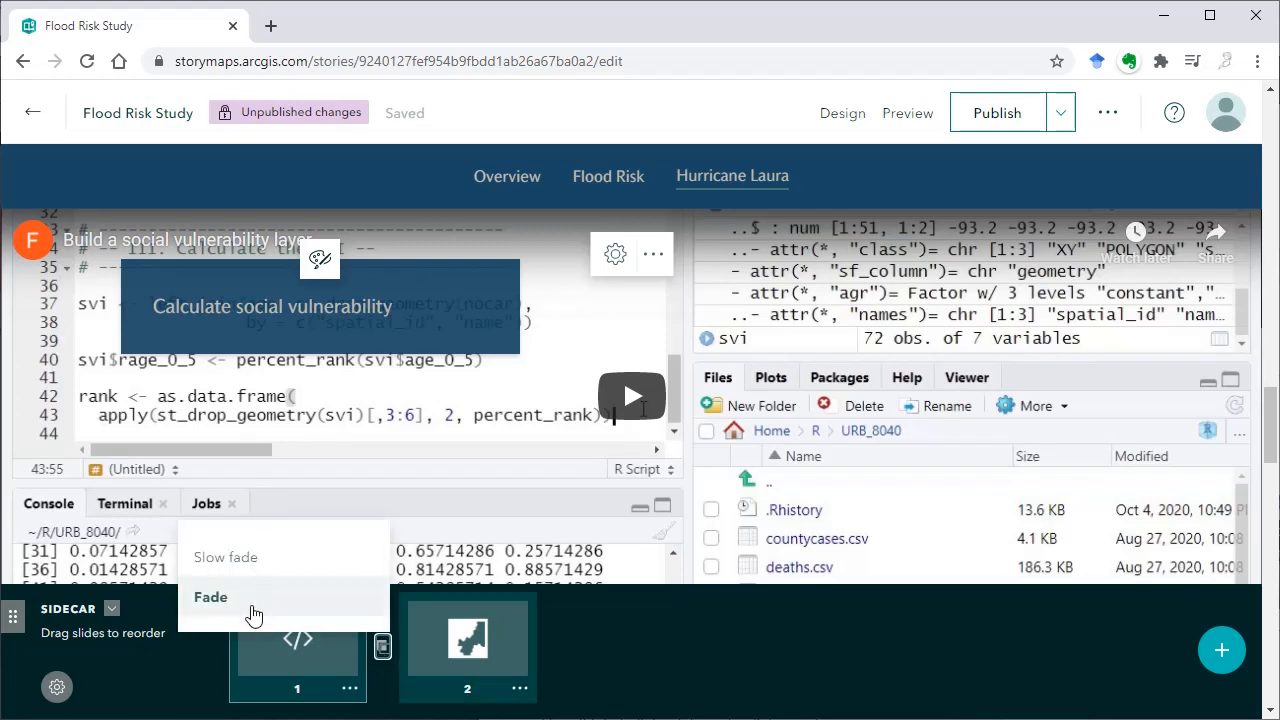
click(350, 689)
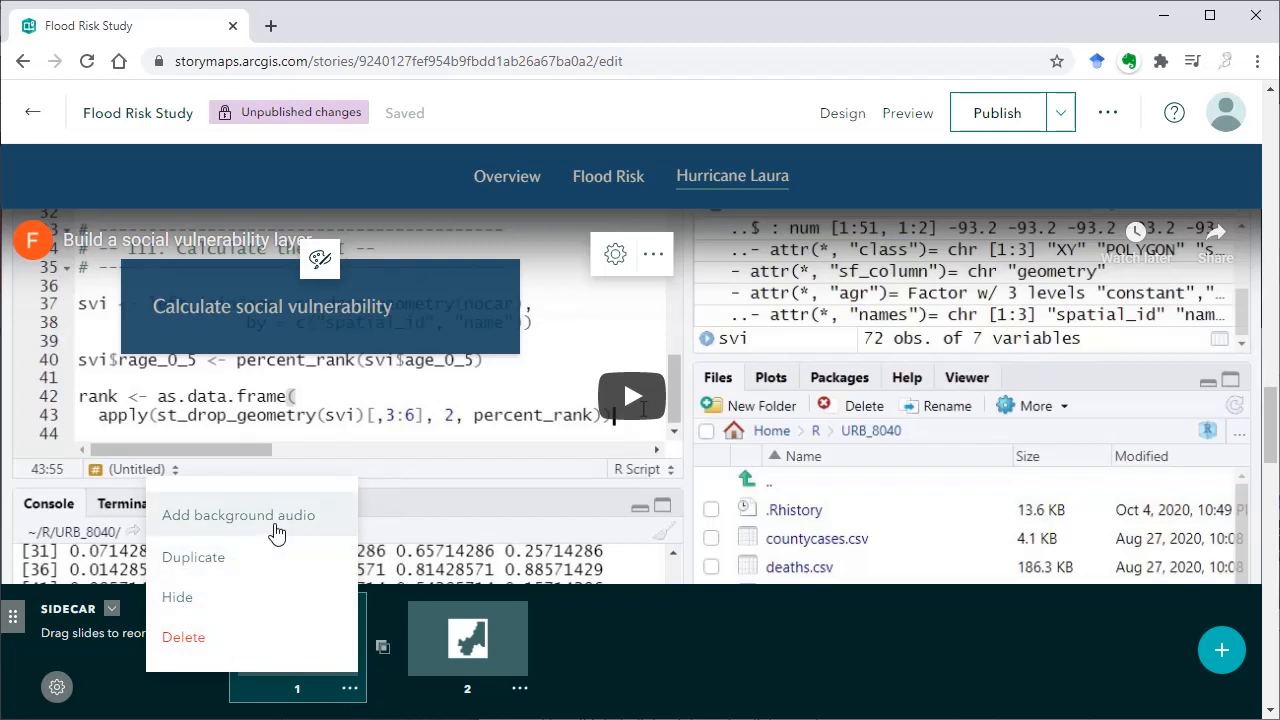
click(644, 670)
click(112, 609)
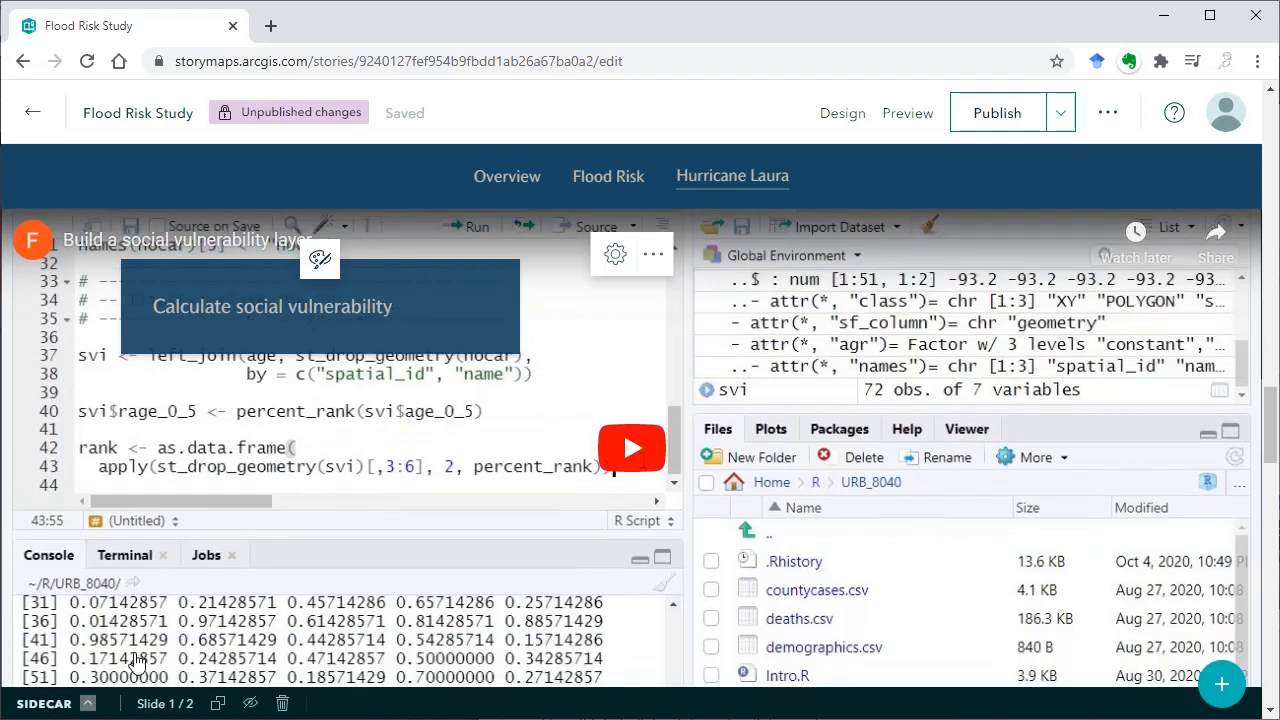
click(88, 704)
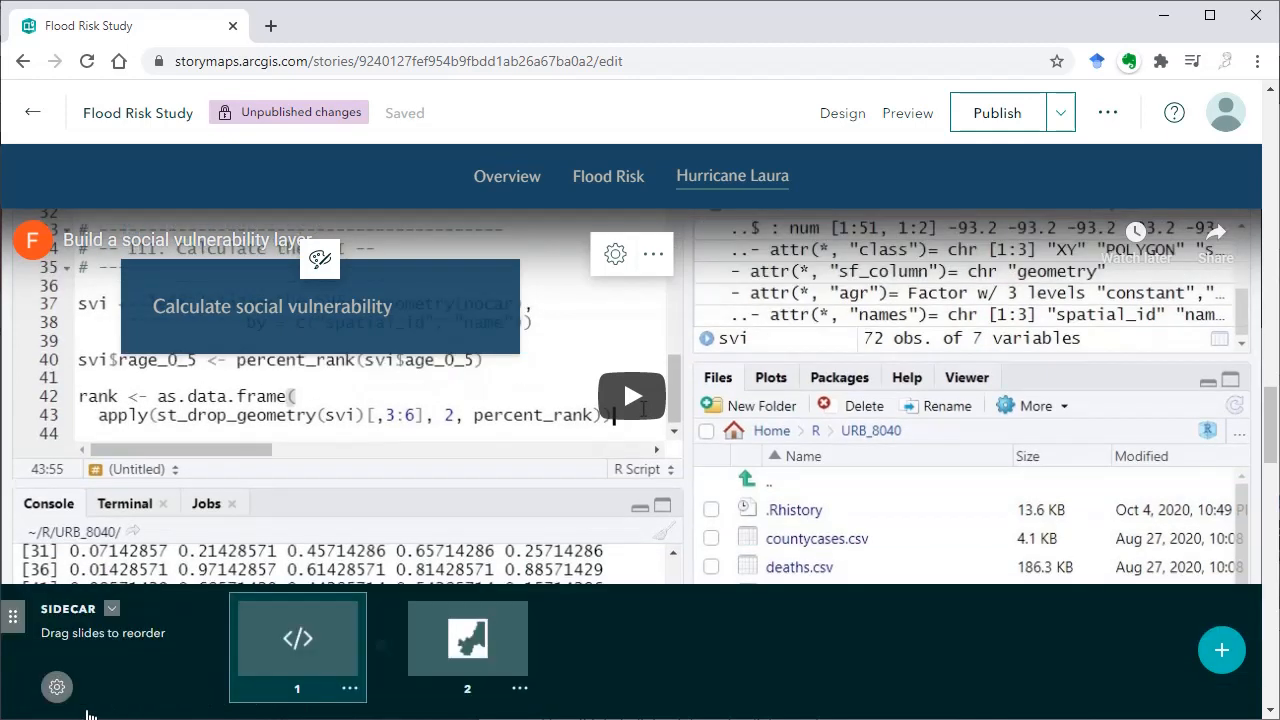
Change the sidecar's layout to Docked panel
click(60, 694)
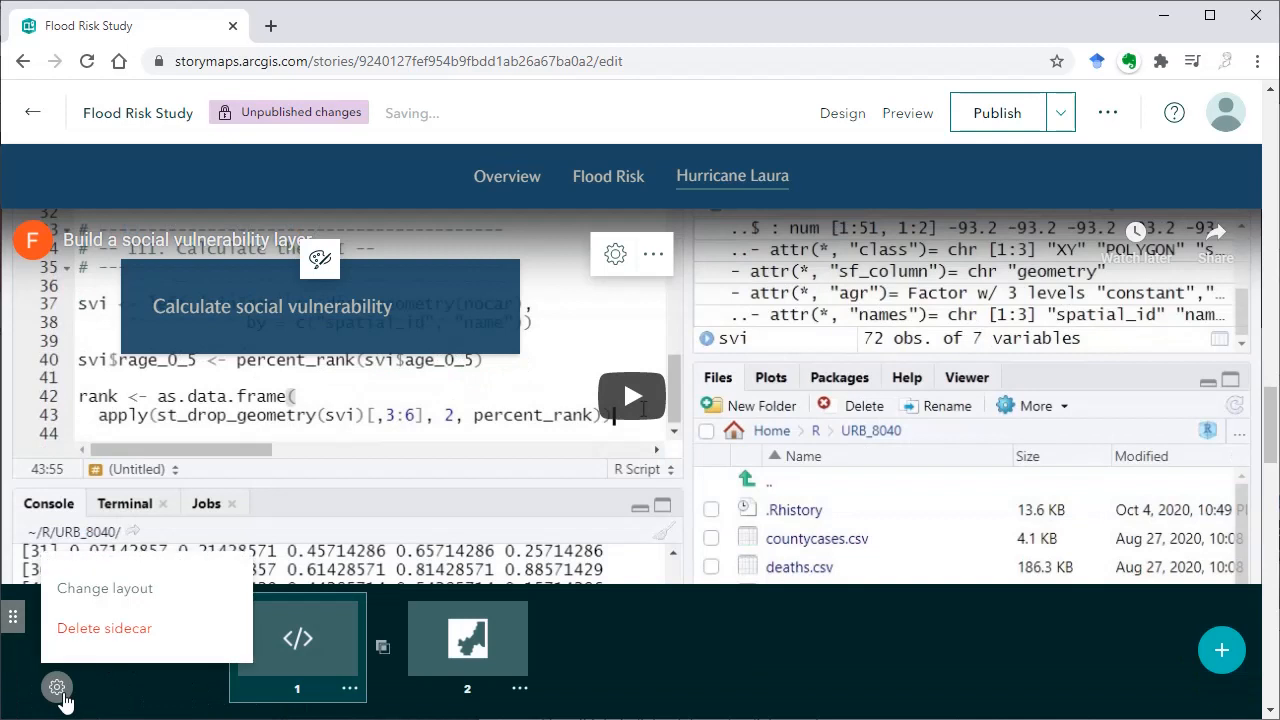
click(122, 592)
click(817, 425)
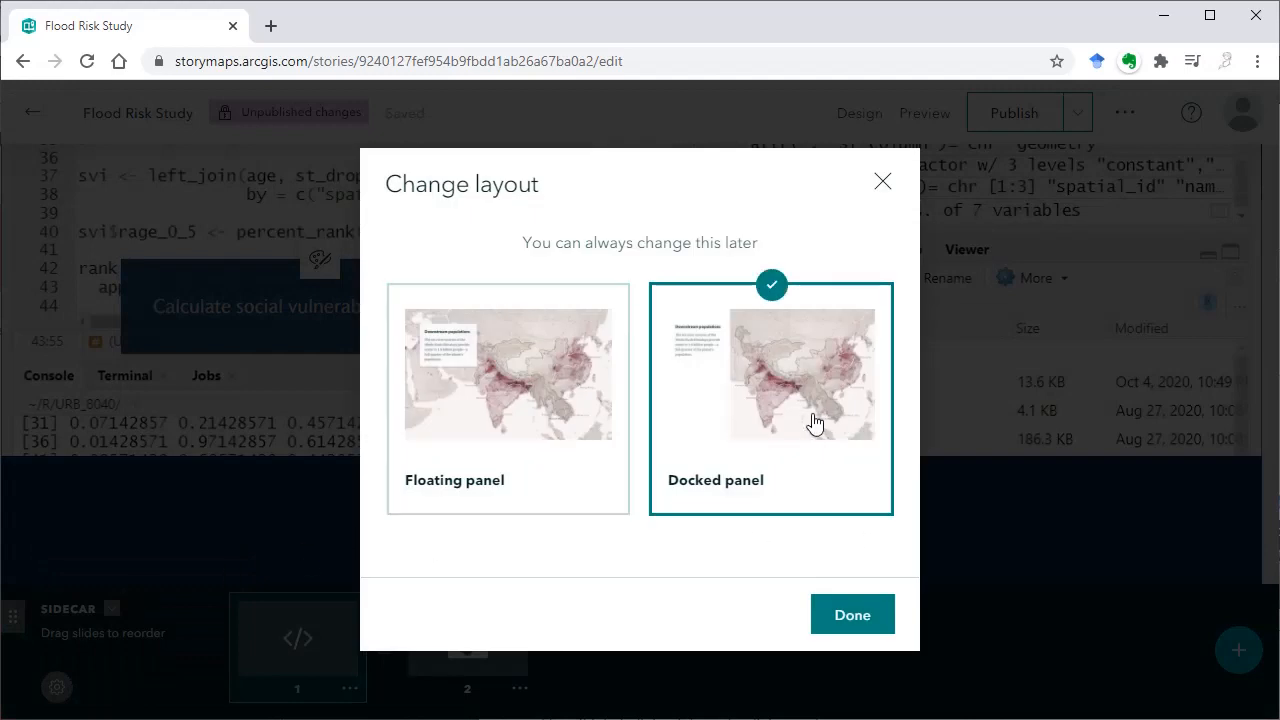
click(848, 617)
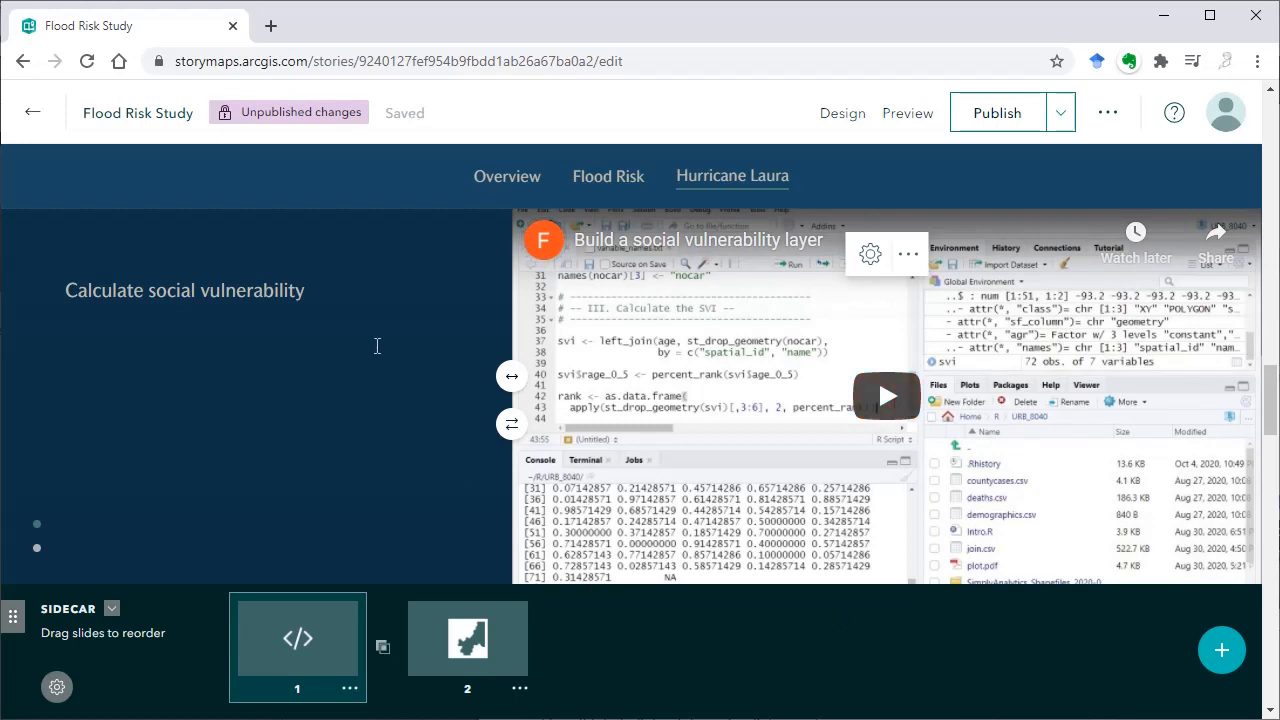
Look through the sidecar's map and video slides in the docked layout
scroll(630, 514, down, 5)
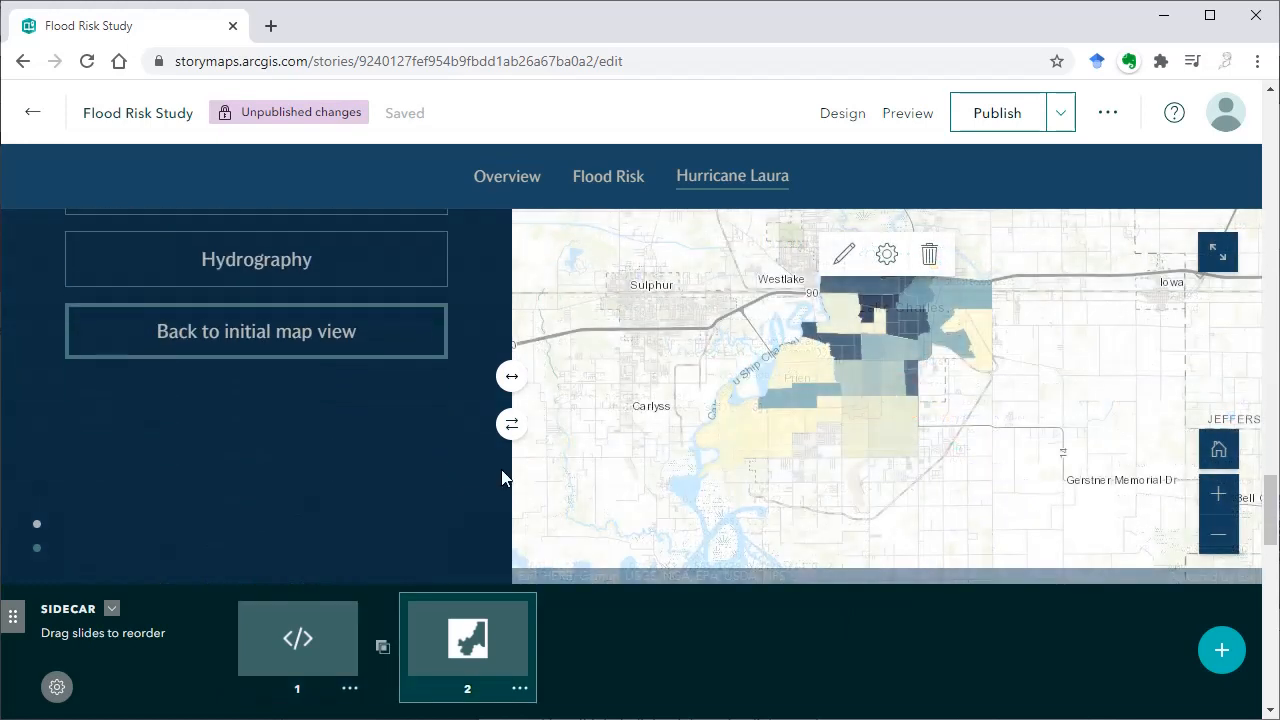
scroll(420, 420, up, 2)
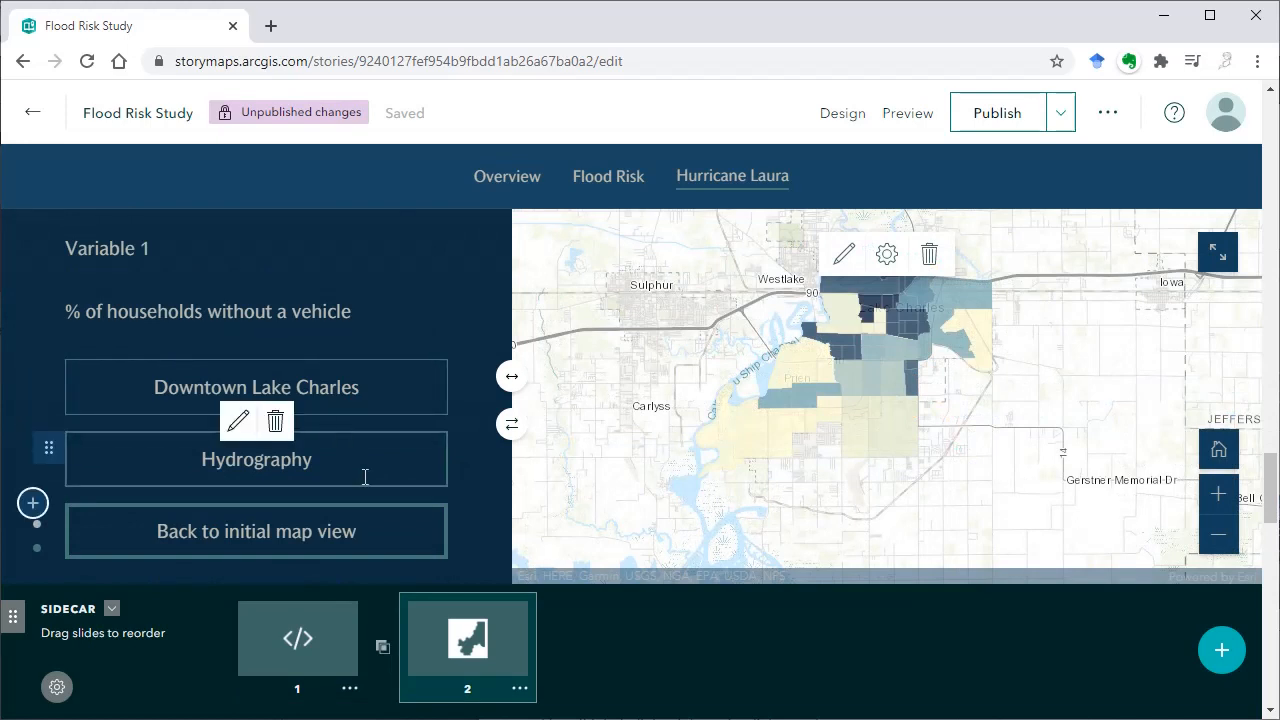
scroll(380, 480, up, 3)
scroll(401, 484, up, 3)
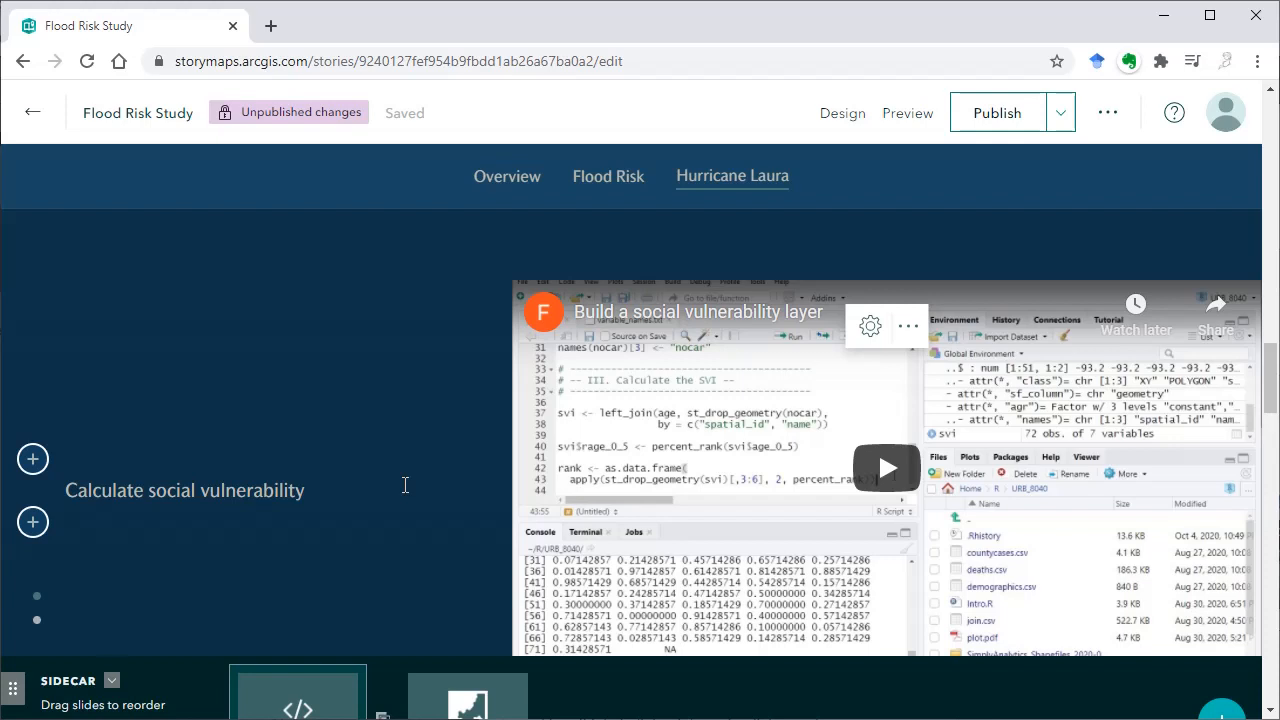
scroll(405, 485, down, 3)
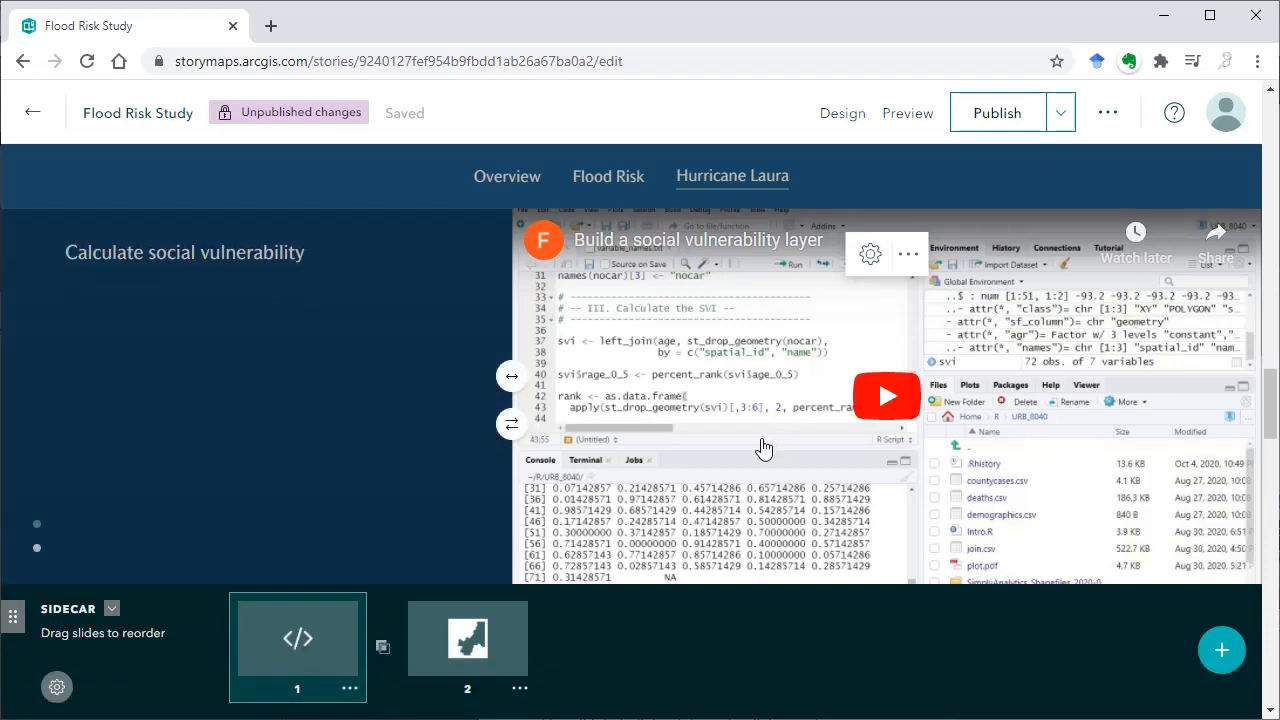
Try the docked panel's other sizes and its opposite placement on the map slide, and restore the original arrangement
scroll(763, 448, down, 5)
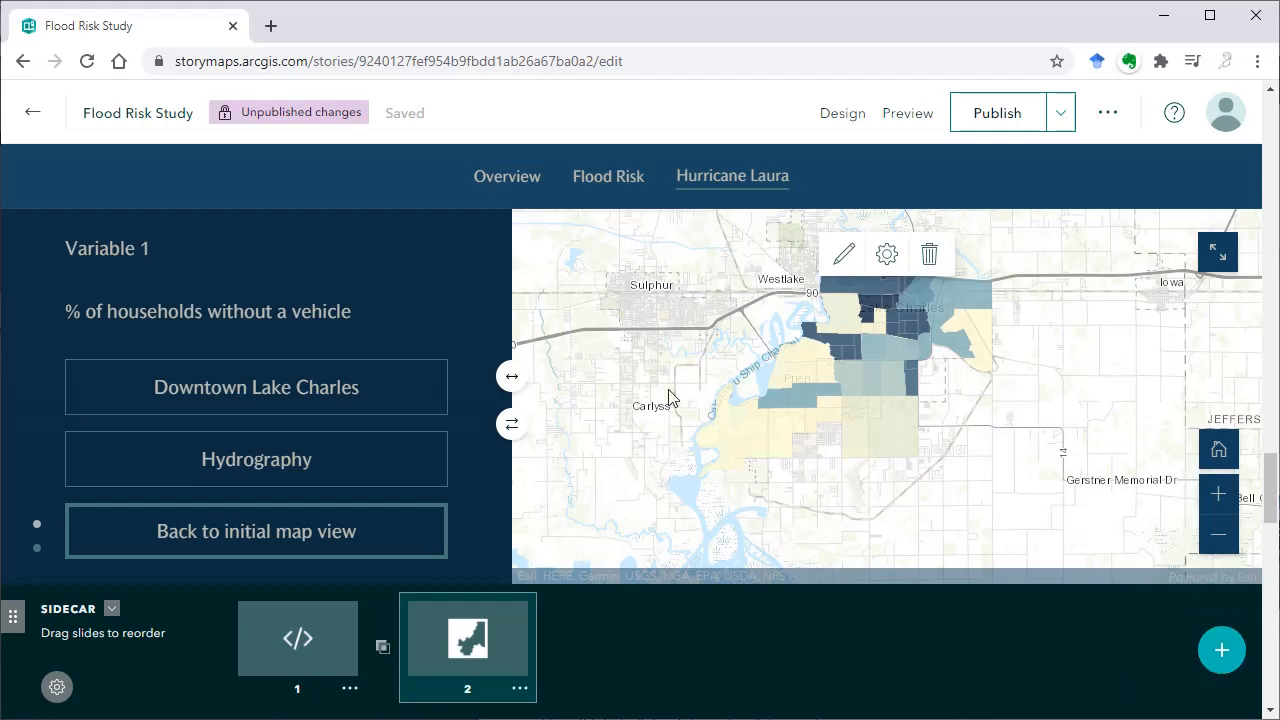
click(513, 381)
click(574, 378)
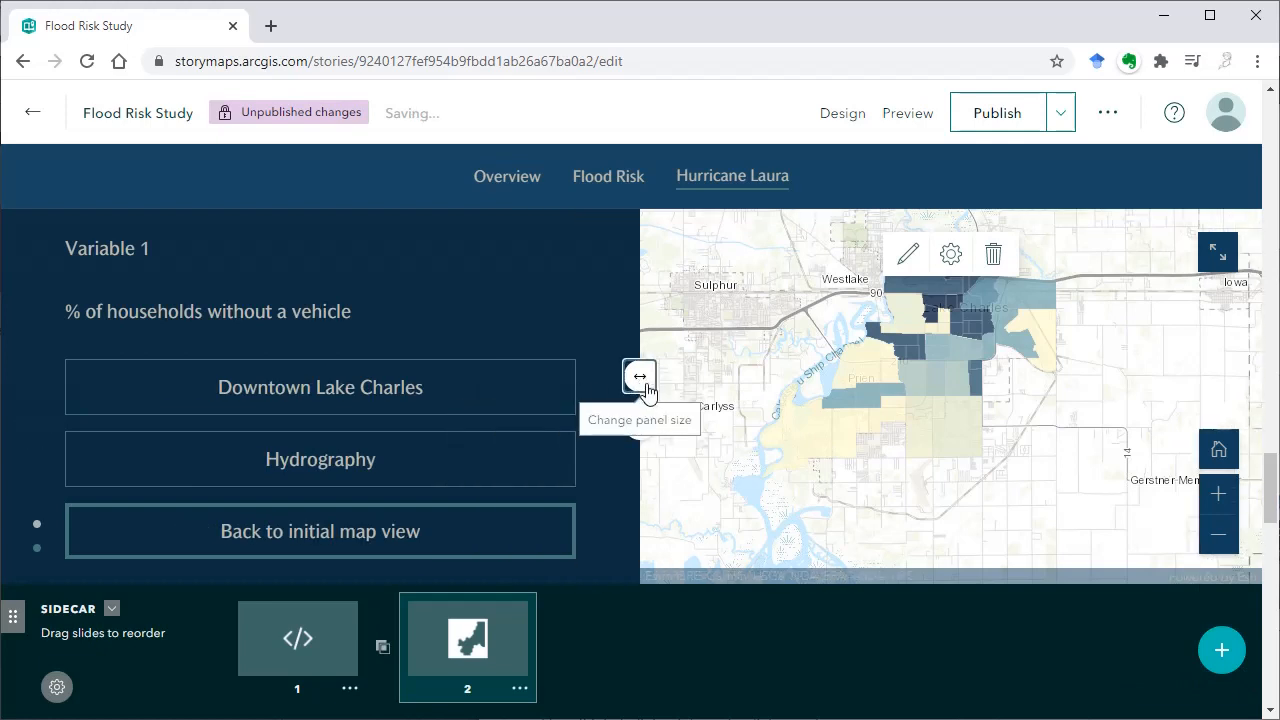
click(645, 387)
click(512, 426)
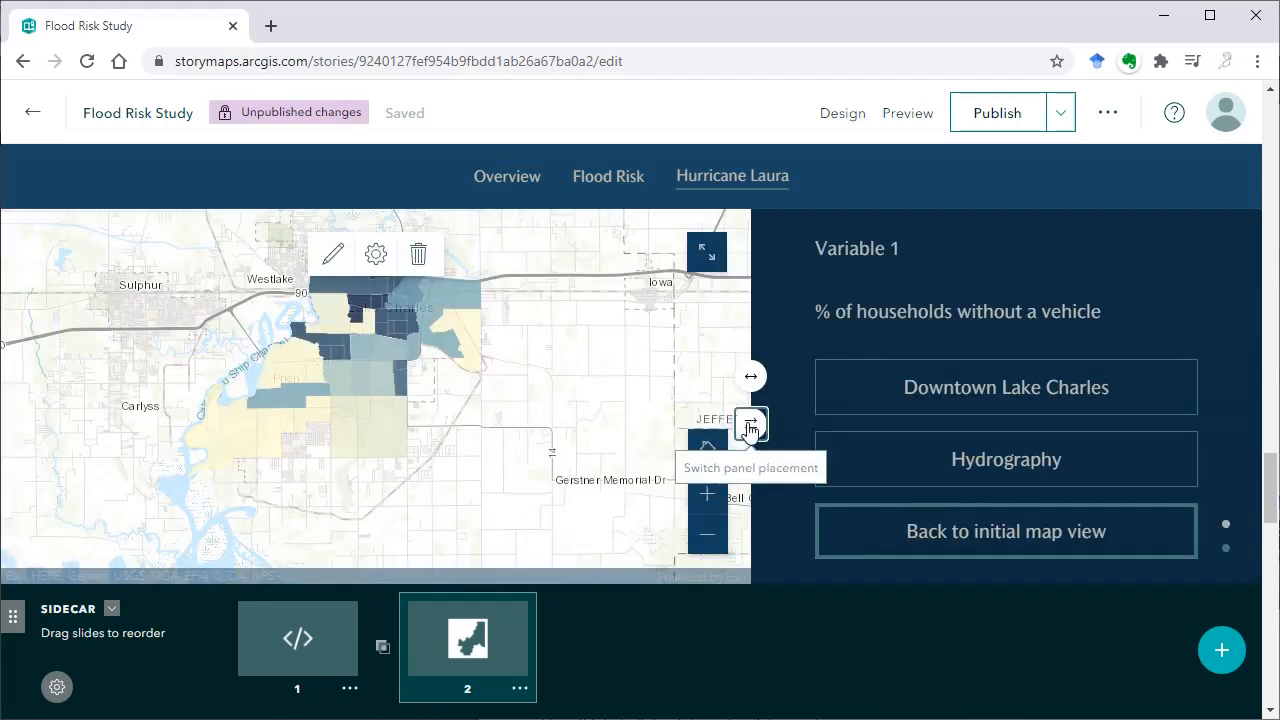
click(745, 430)
Insert a guided, map-focused map tour directly below the story's Overview heading
scroll(700, 540, down, 5)
scroll(681, 547, down, 3)
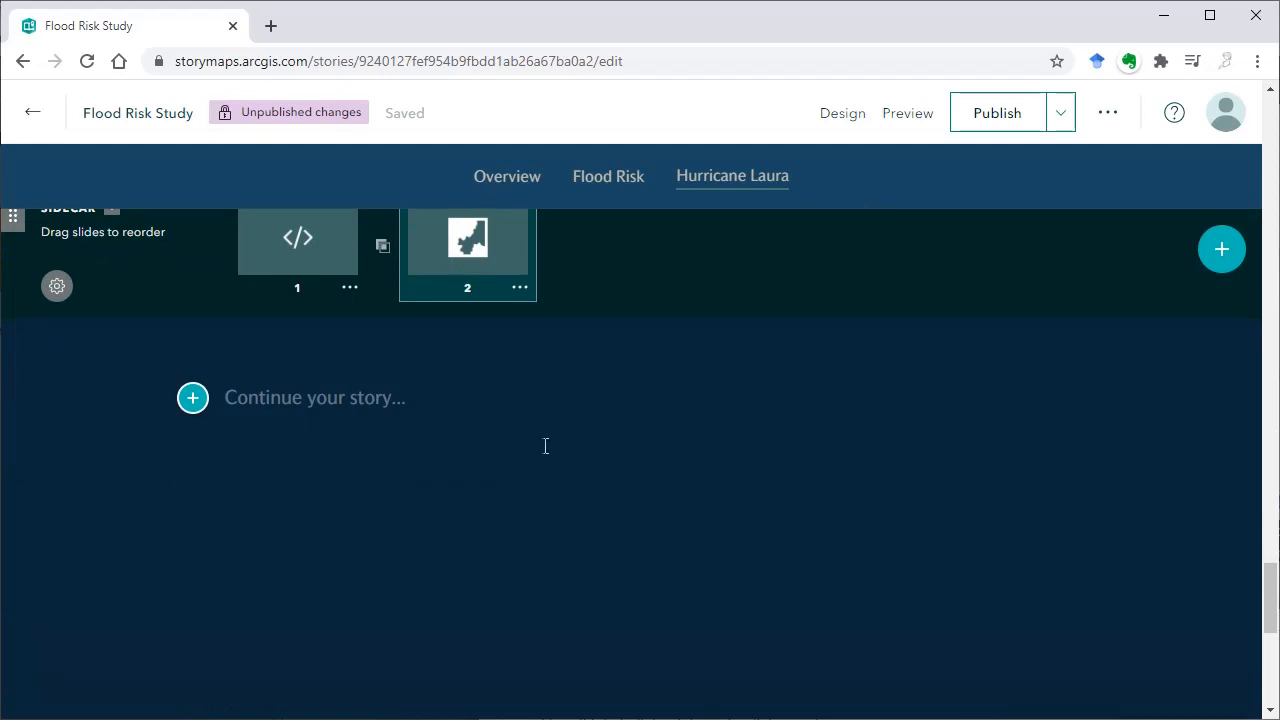
scroll(969, 577, up, 10)
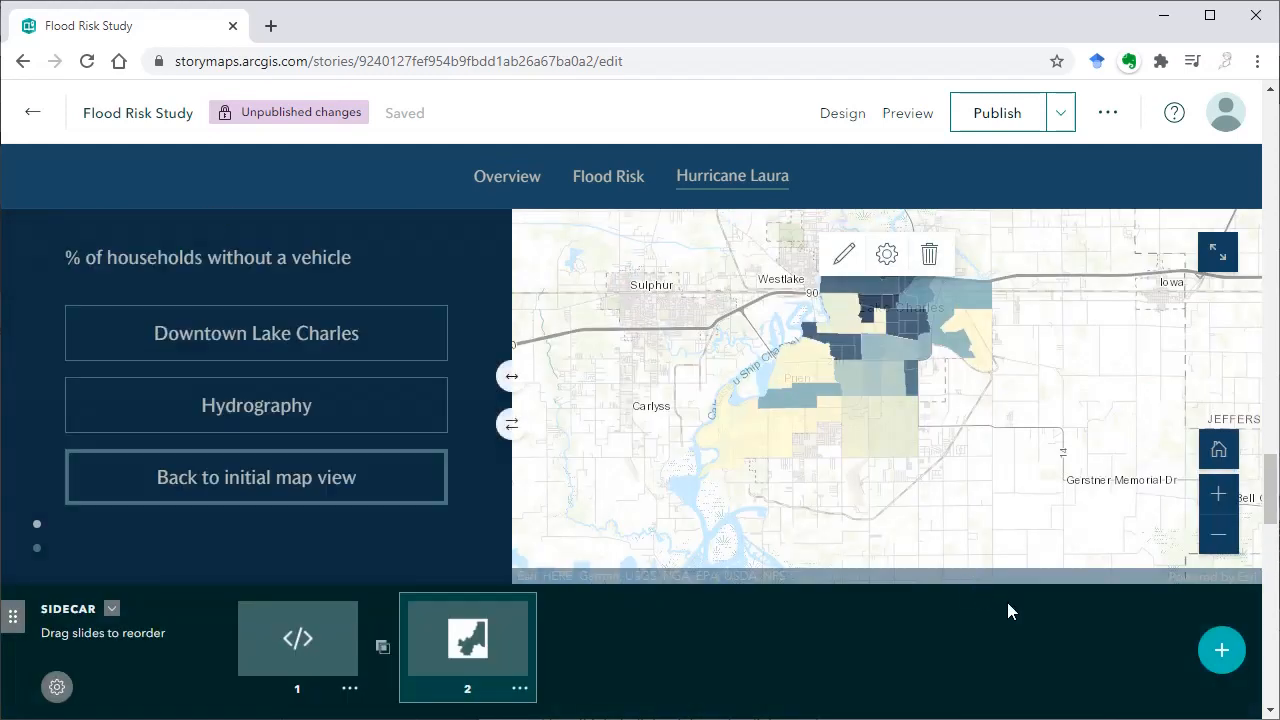
scroll(1077, 569, up, 4)
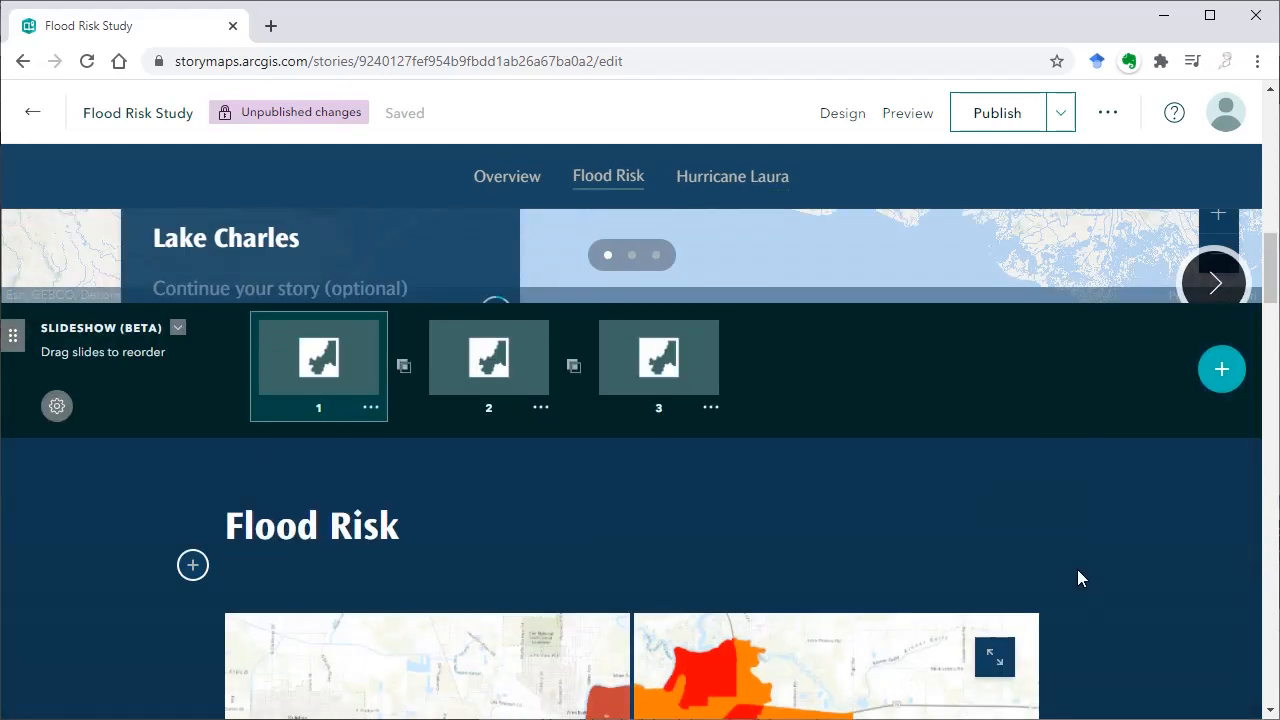
scroll(1077, 569, up, 8)
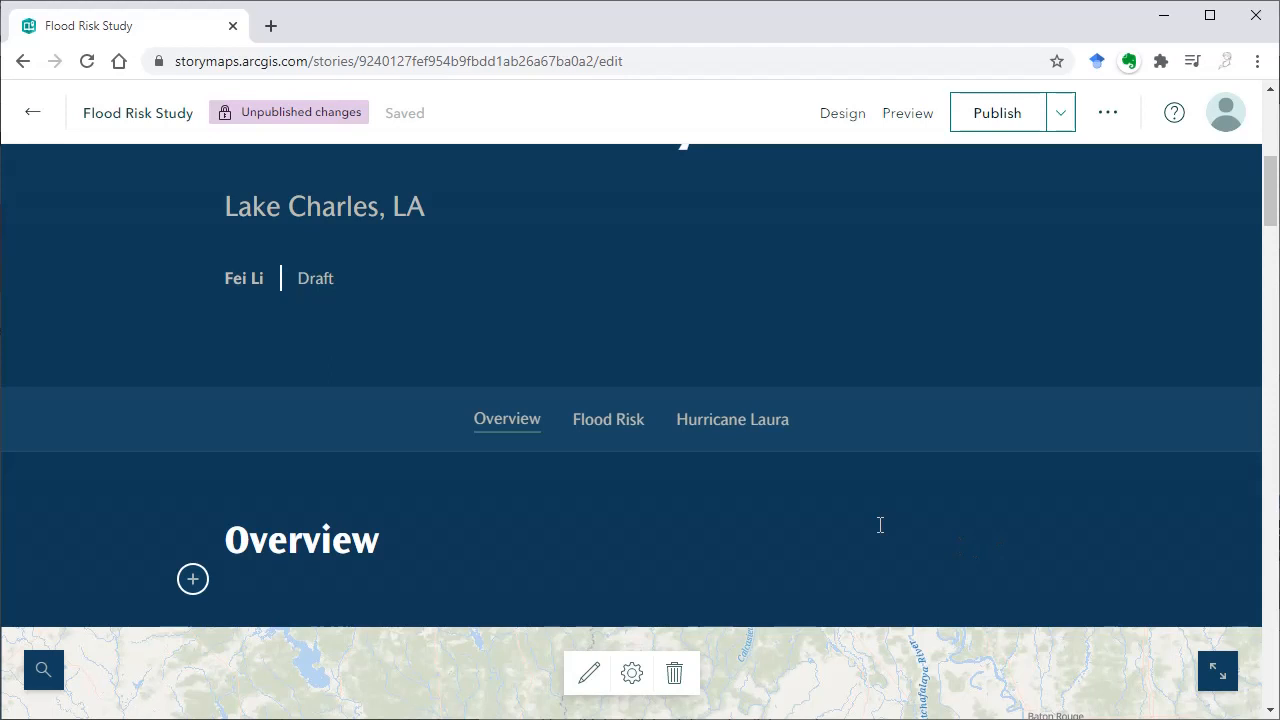
scroll(880, 525, down, 1)
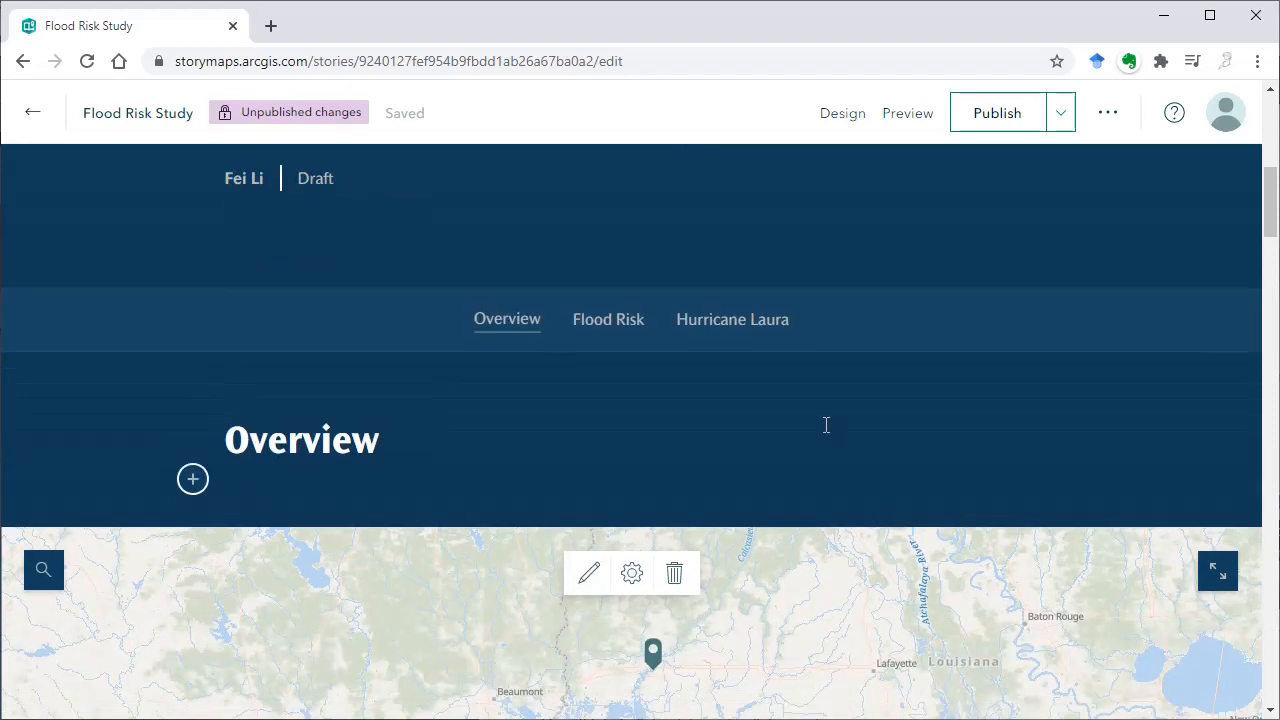
scroll(826, 425, down, 4)
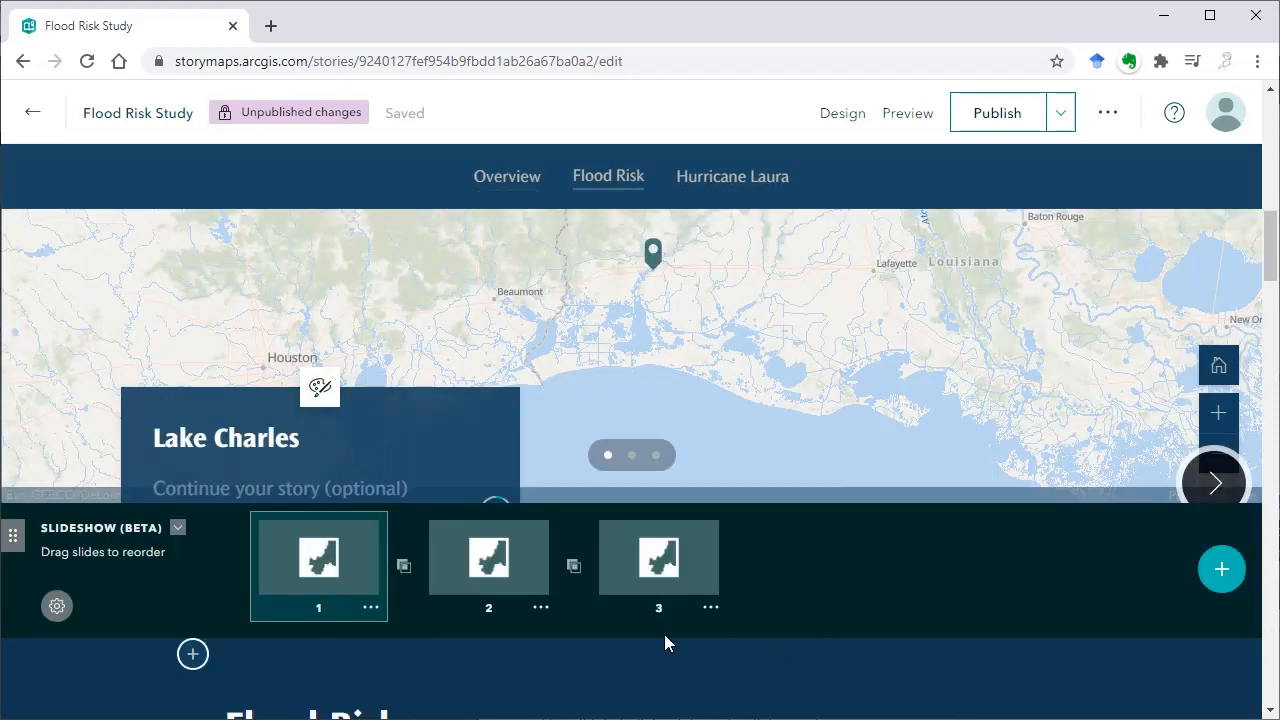
scroll(731, 643, up, 10)
scroll(733, 637, down, 4)
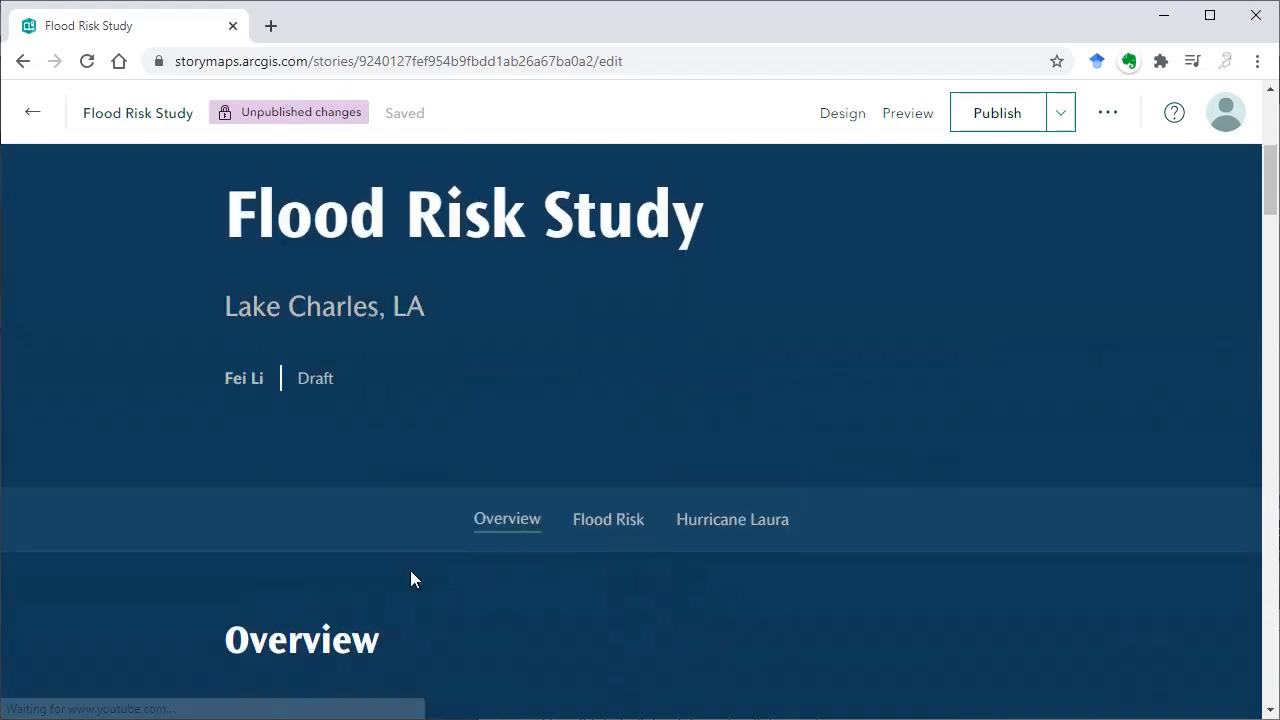
scroll(340, 573, down, 1)
click(192, 580)
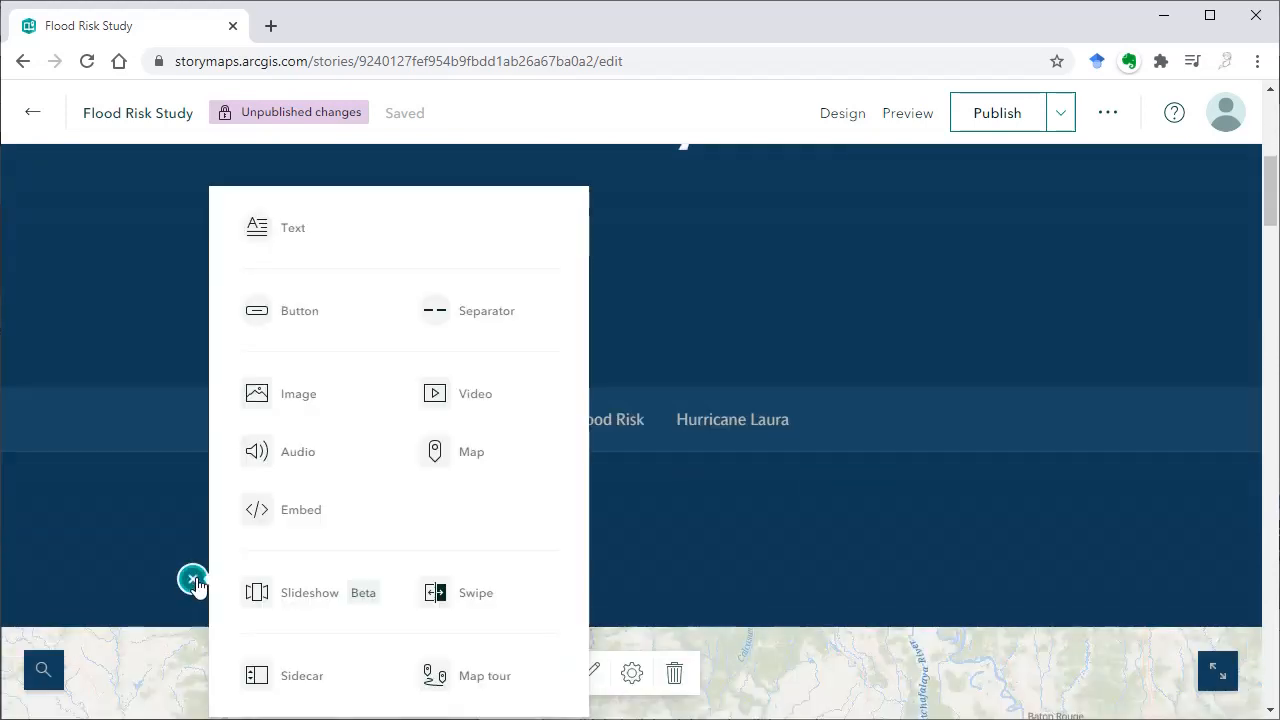
click(480, 677)
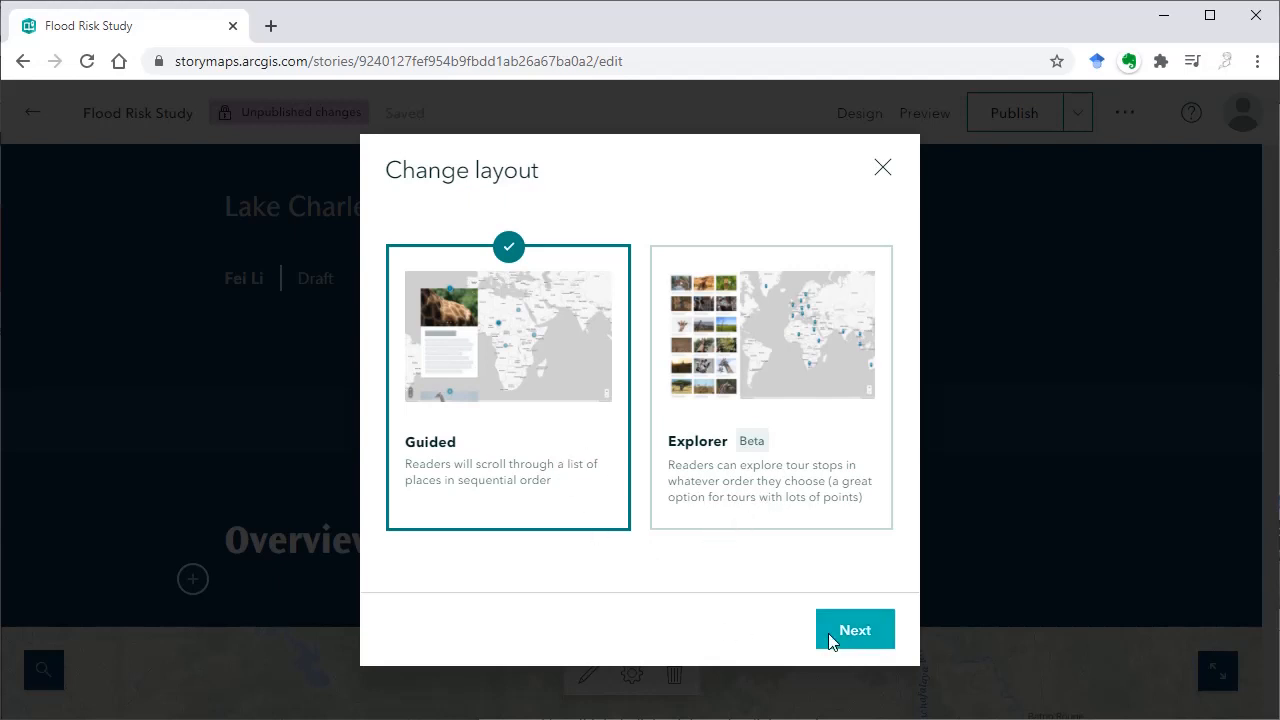
click(851, 643)
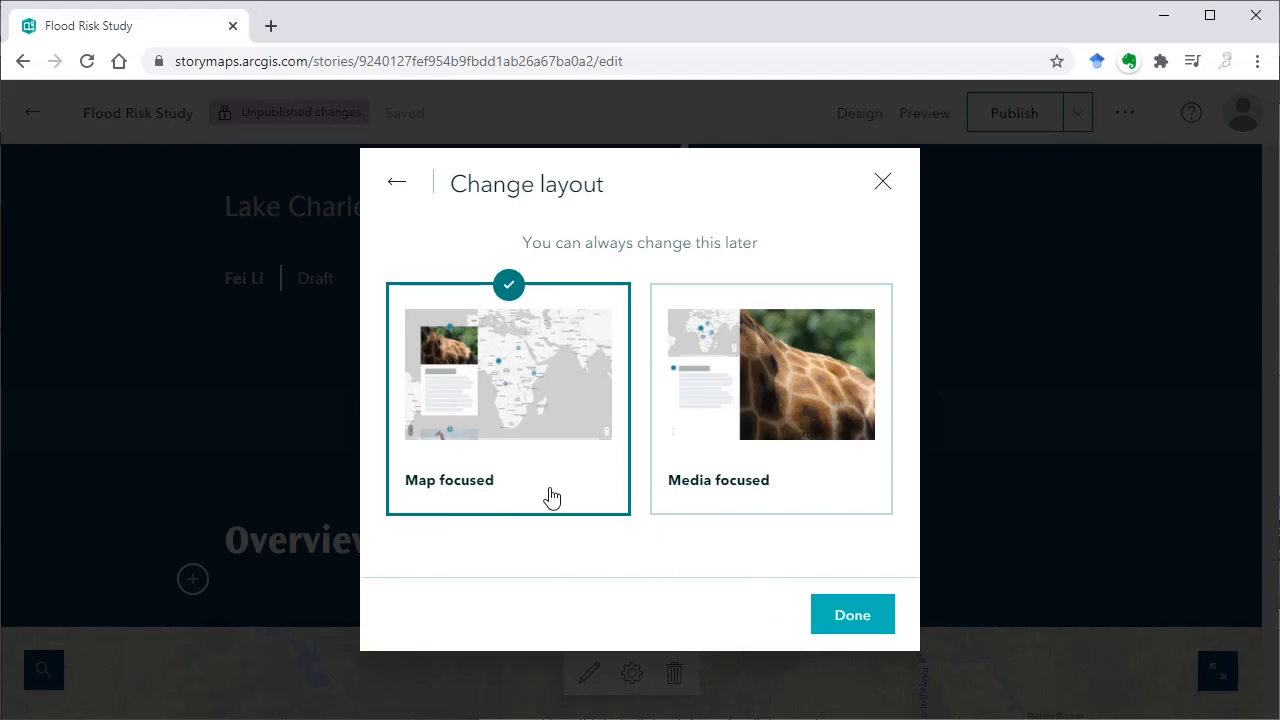
click(852, 618)
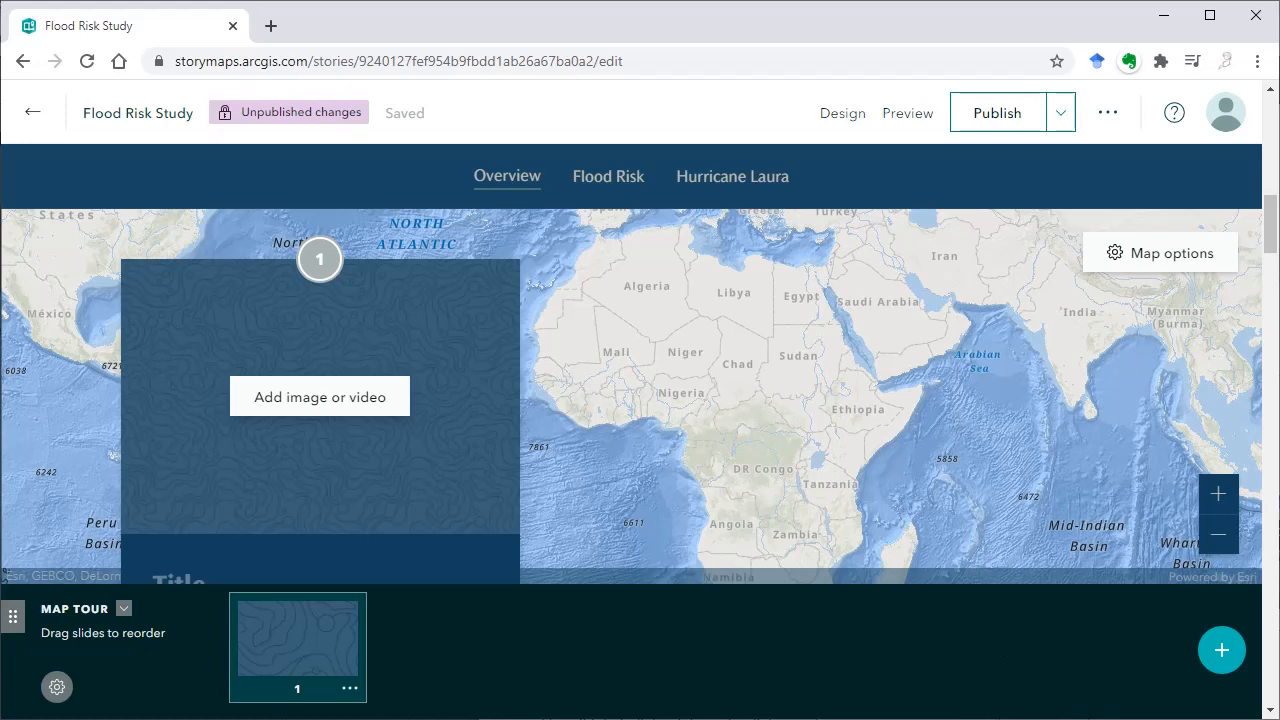
Add the image L'Auberge_du_Lac_Casino.jpg to the first stop of the map tour
click(334, 405)
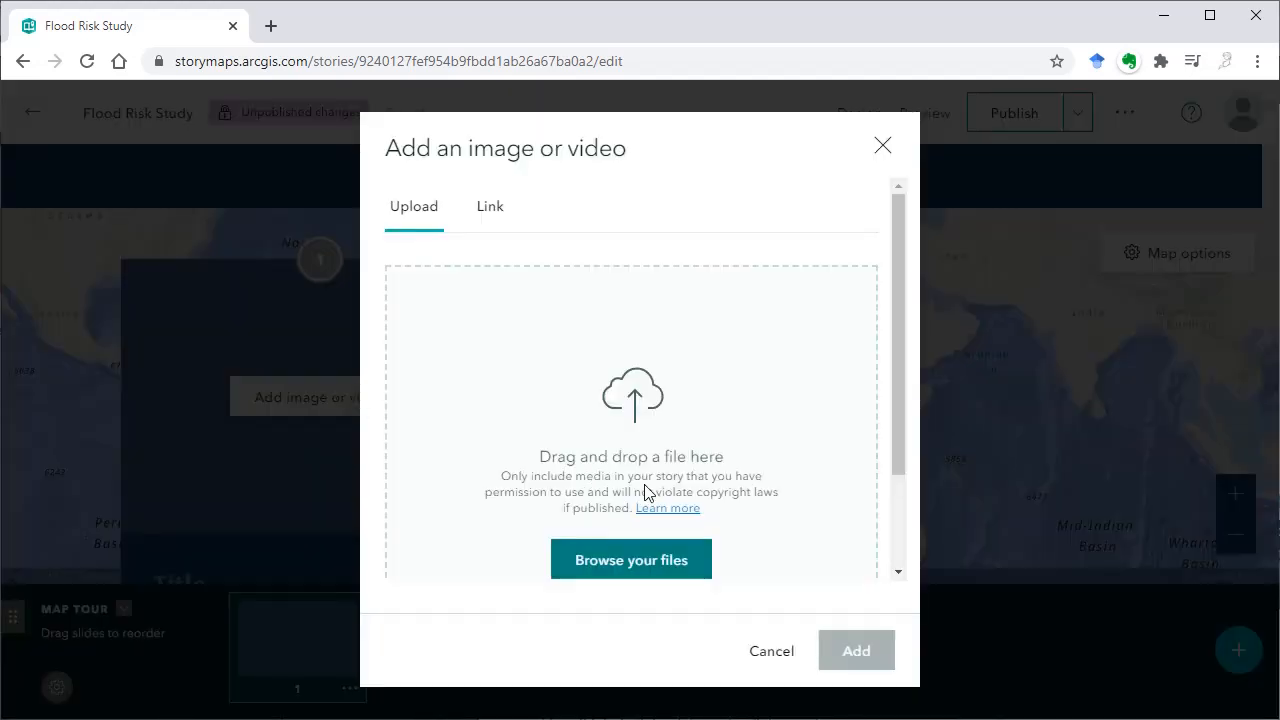
drag(543, 429, 583, 434)
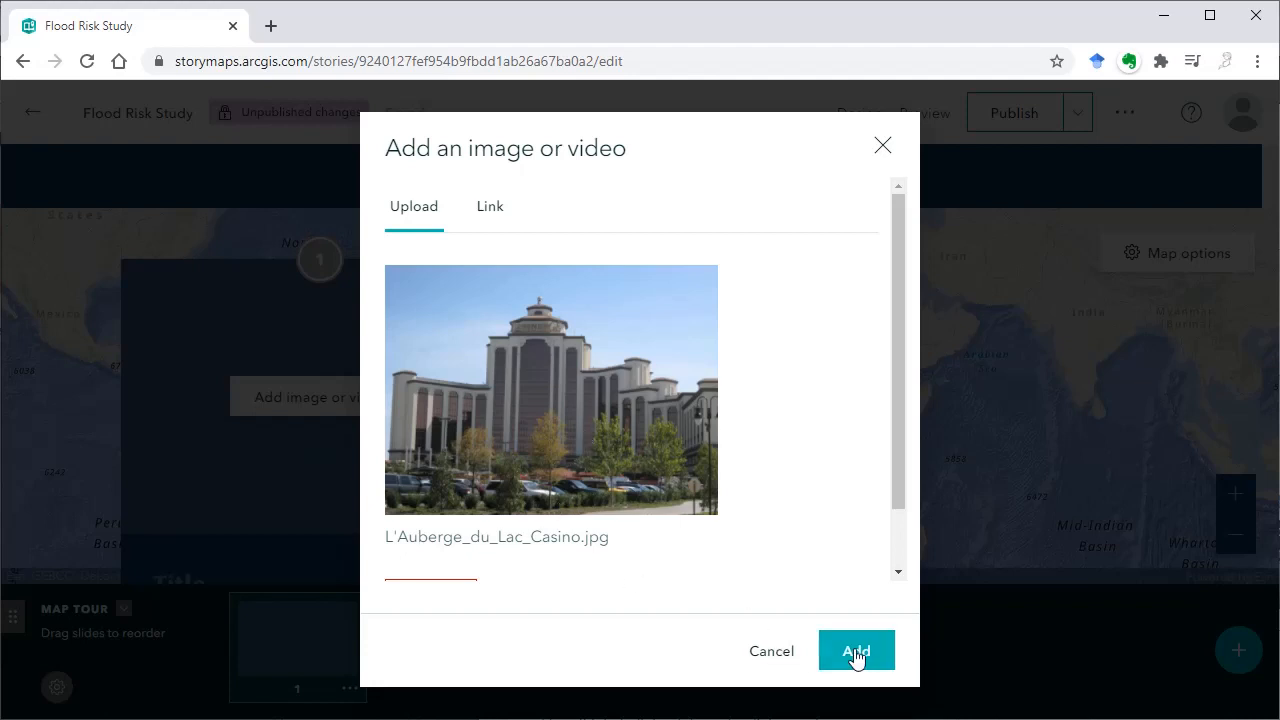
click(855, 651)
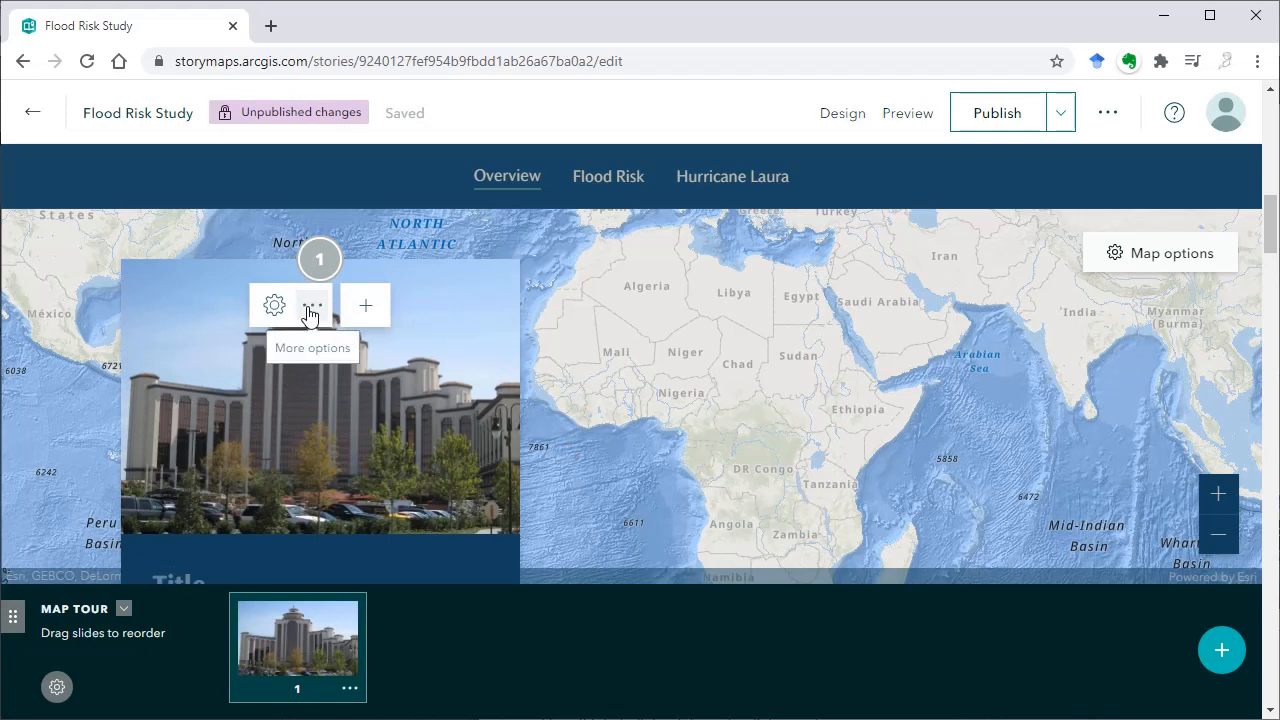
Paste the CC BY-SA 4.0 Wikimedia Commons credit with its source link as the casino image's attribution
click(309, 307)
click(272, 307)
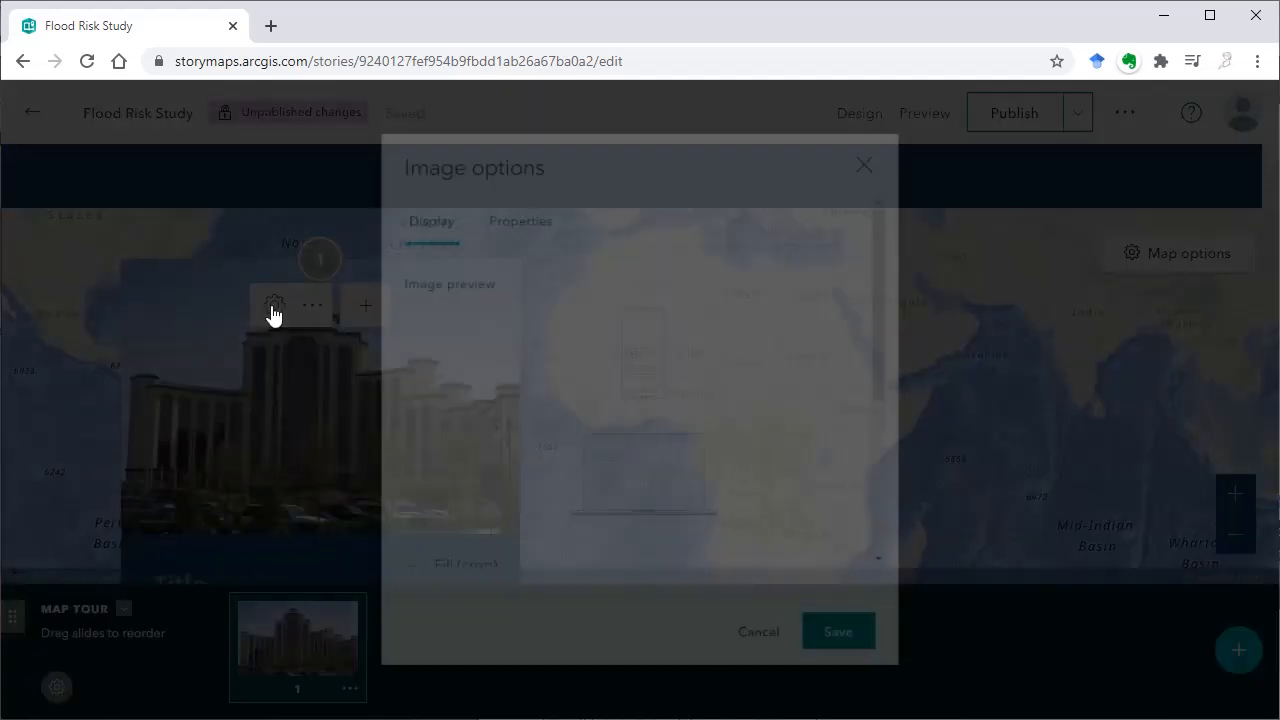
scroll(466, 420, down, 3)
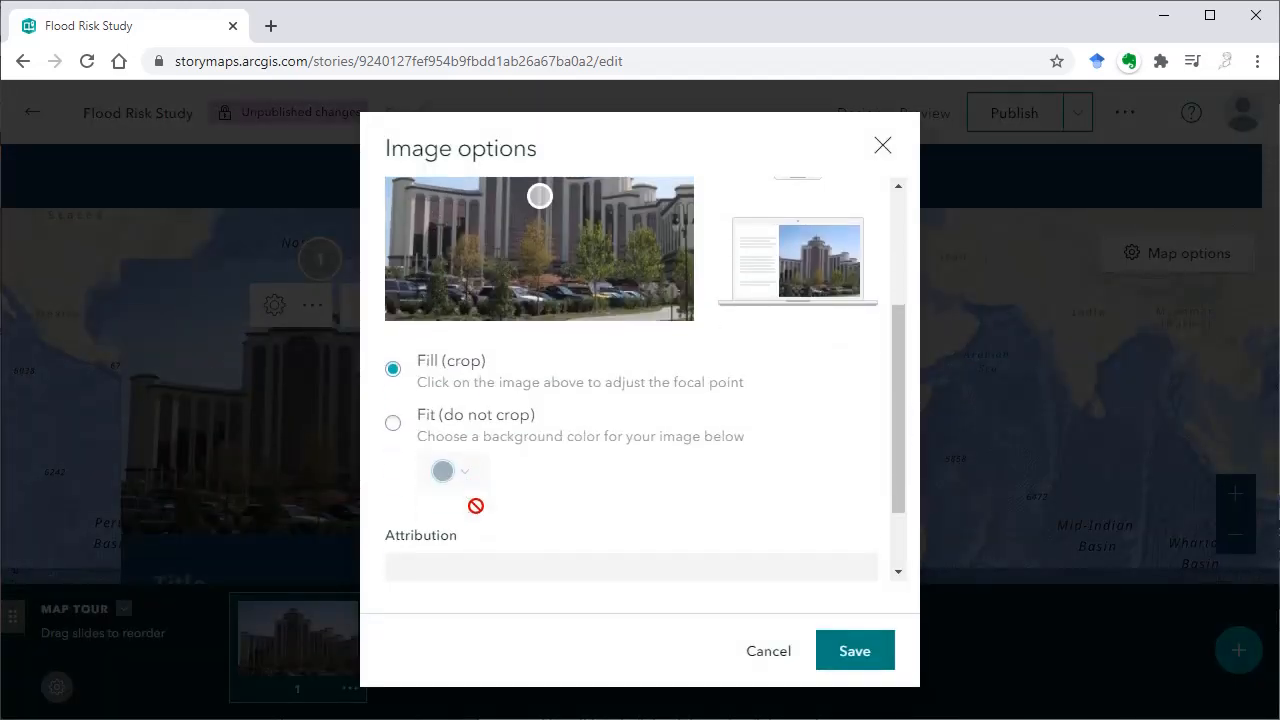
click(464, 474)
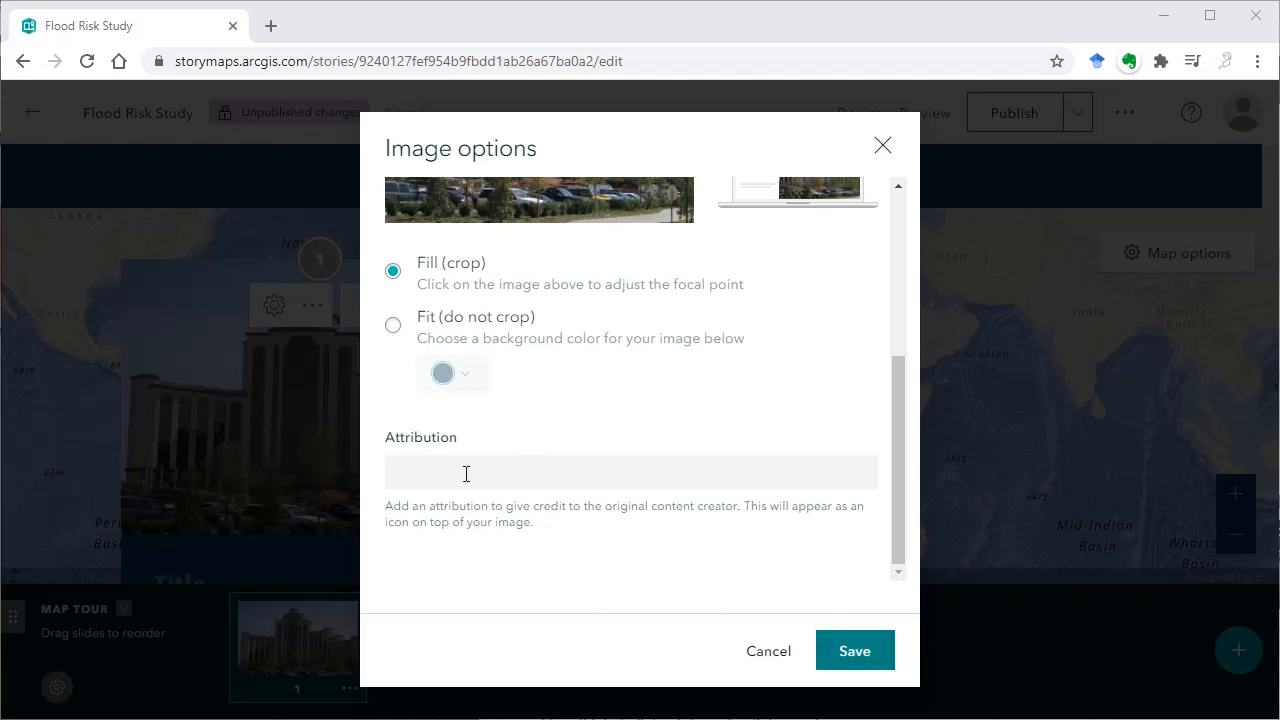
text(By CTtcg - Own work, CC BY-SA 4.0, https://commons.wikimedia.org/w/index.php?curid=41847287)
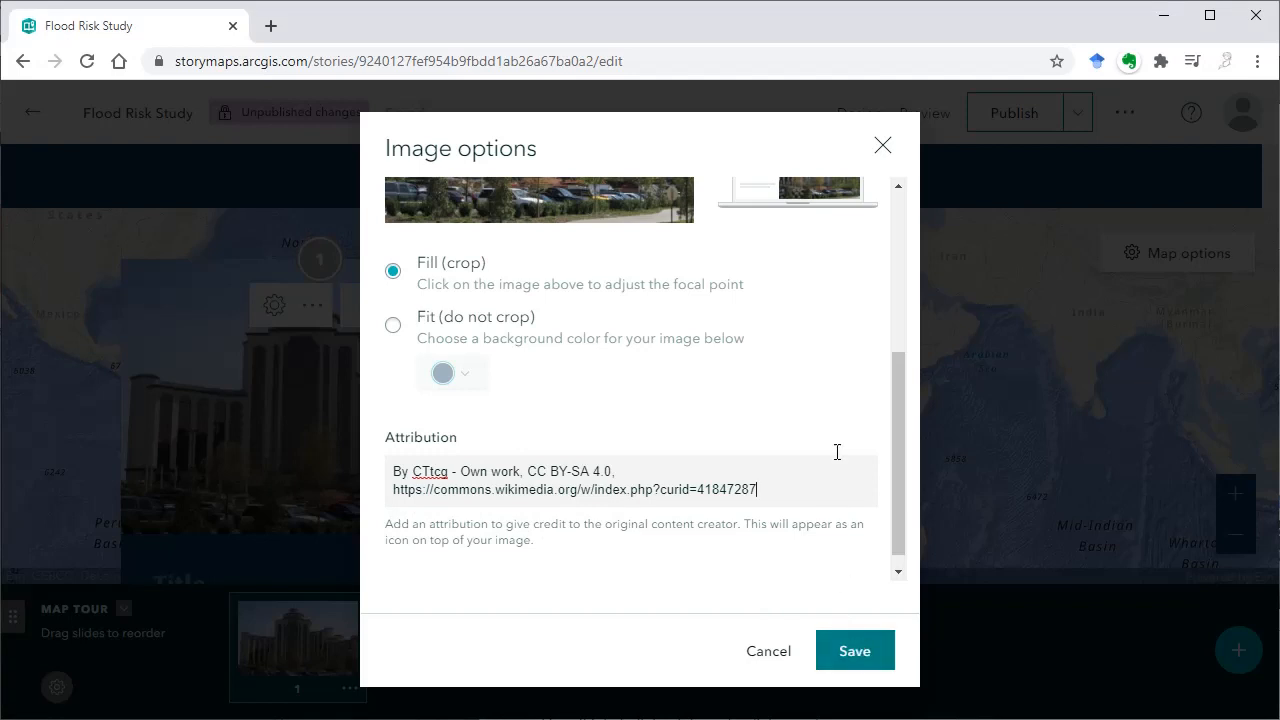
Set the casino image's display to Fit (do not crop) and save the image options
scroll(834, 449, up, 3)
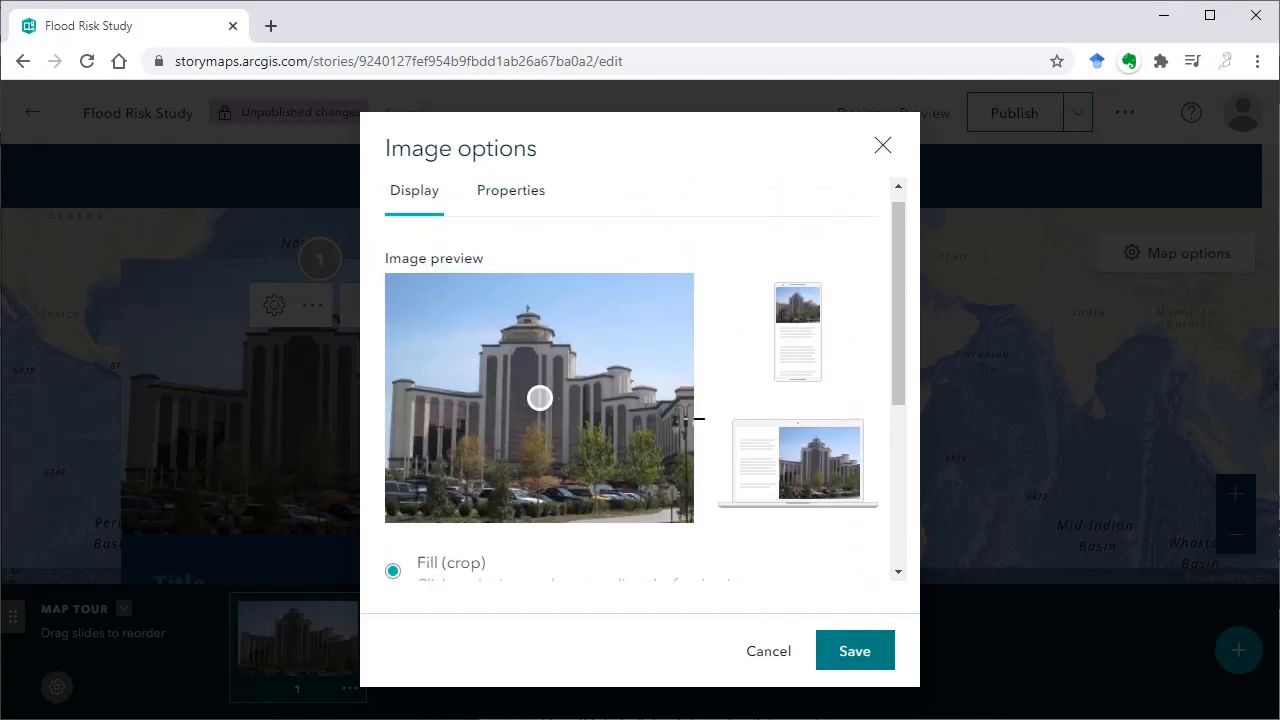
scroll(568, 505, down, 1)
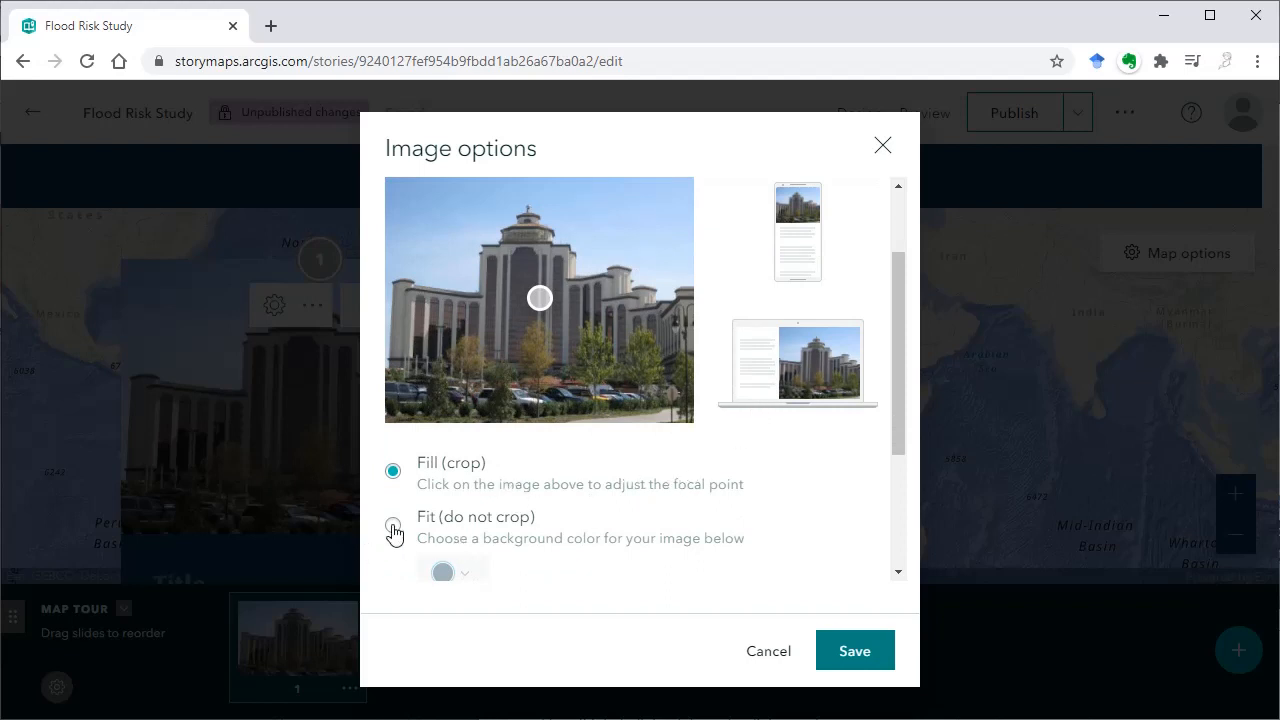
click(393, 526)
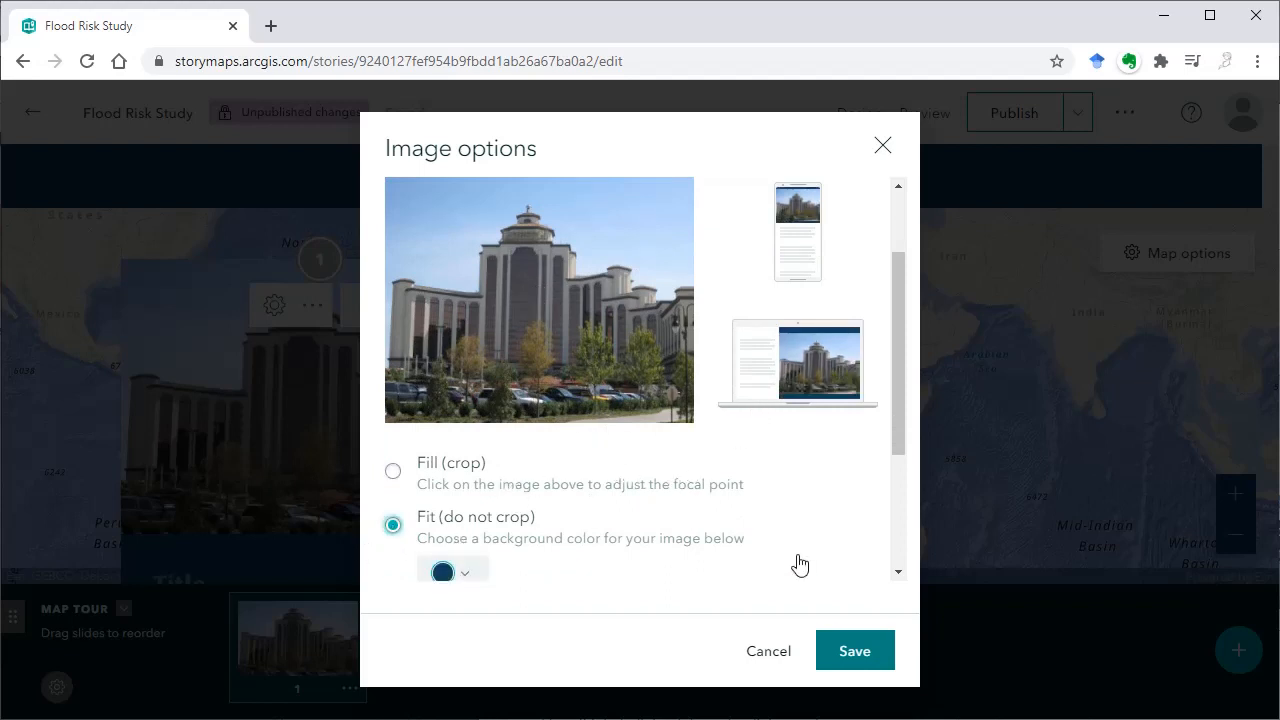
click(842, 663)
Title the first map tour stop "L'Auberge du Lac Casino"
scroll(404, 405, down, 1)
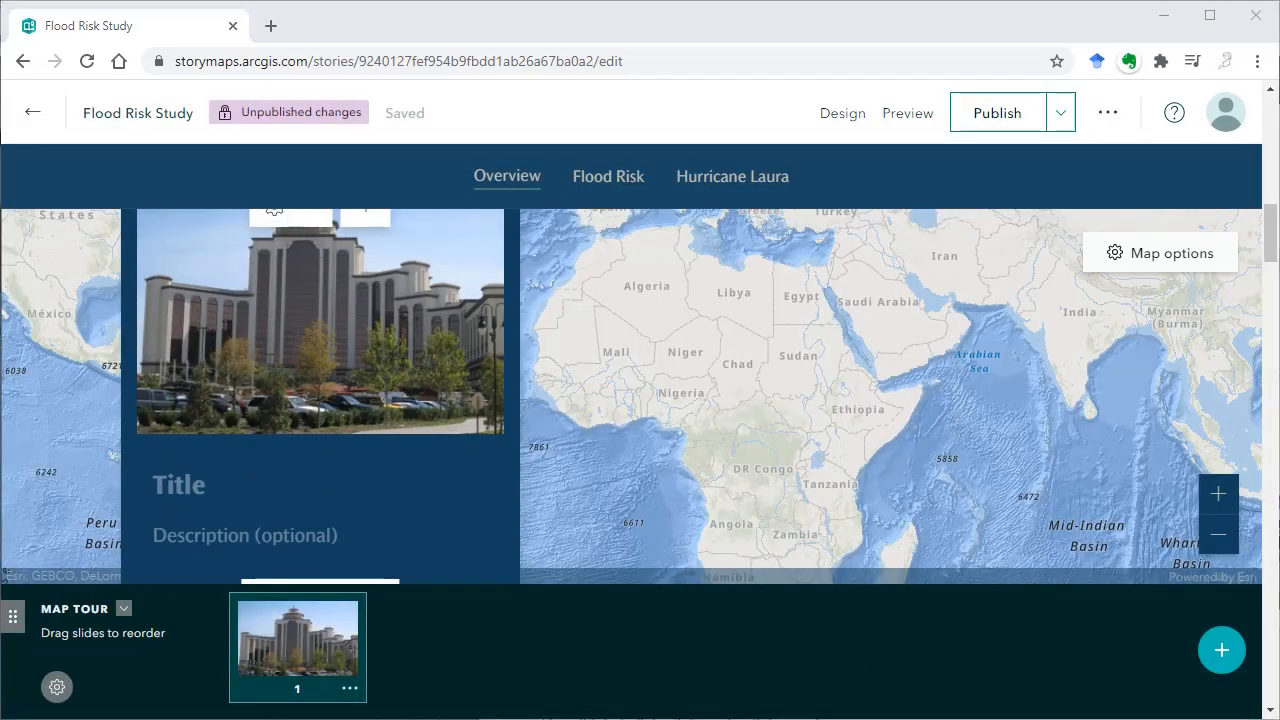
click(264, 485)
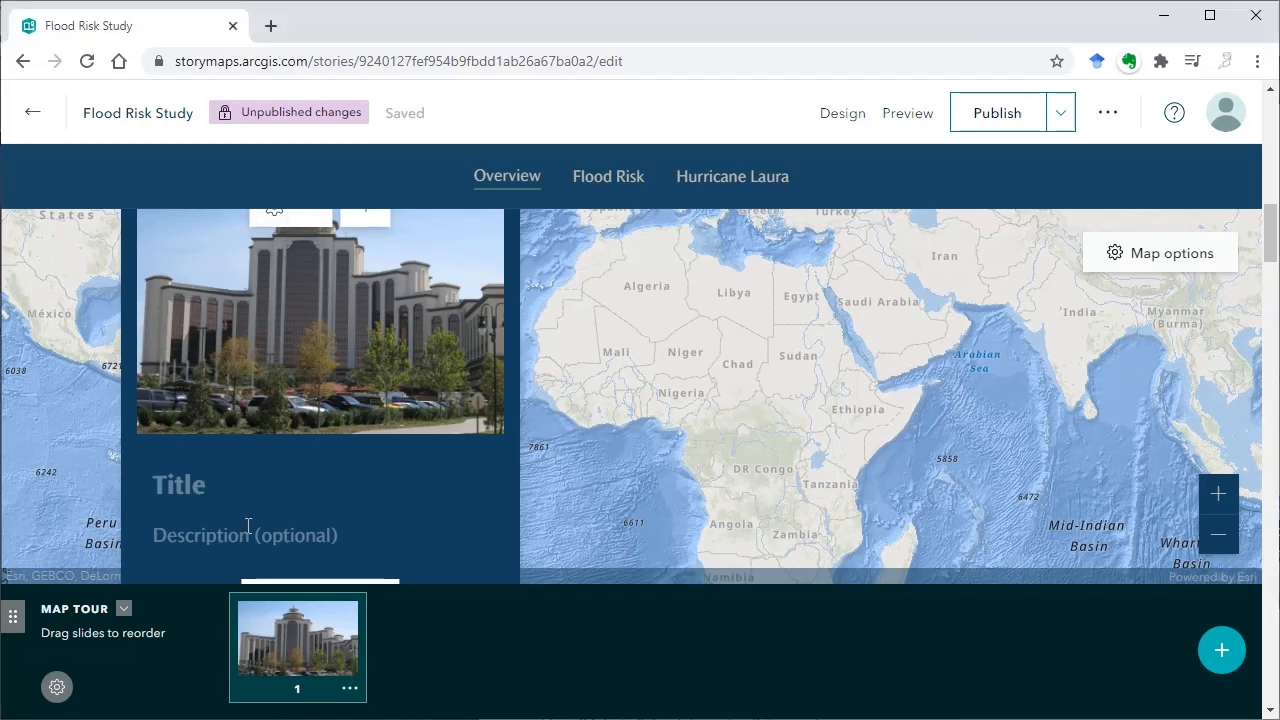
text(L'Auberge du Lac Casino)
scroll(423, 349, up, 1)
scroll(423, 349, down, 2)
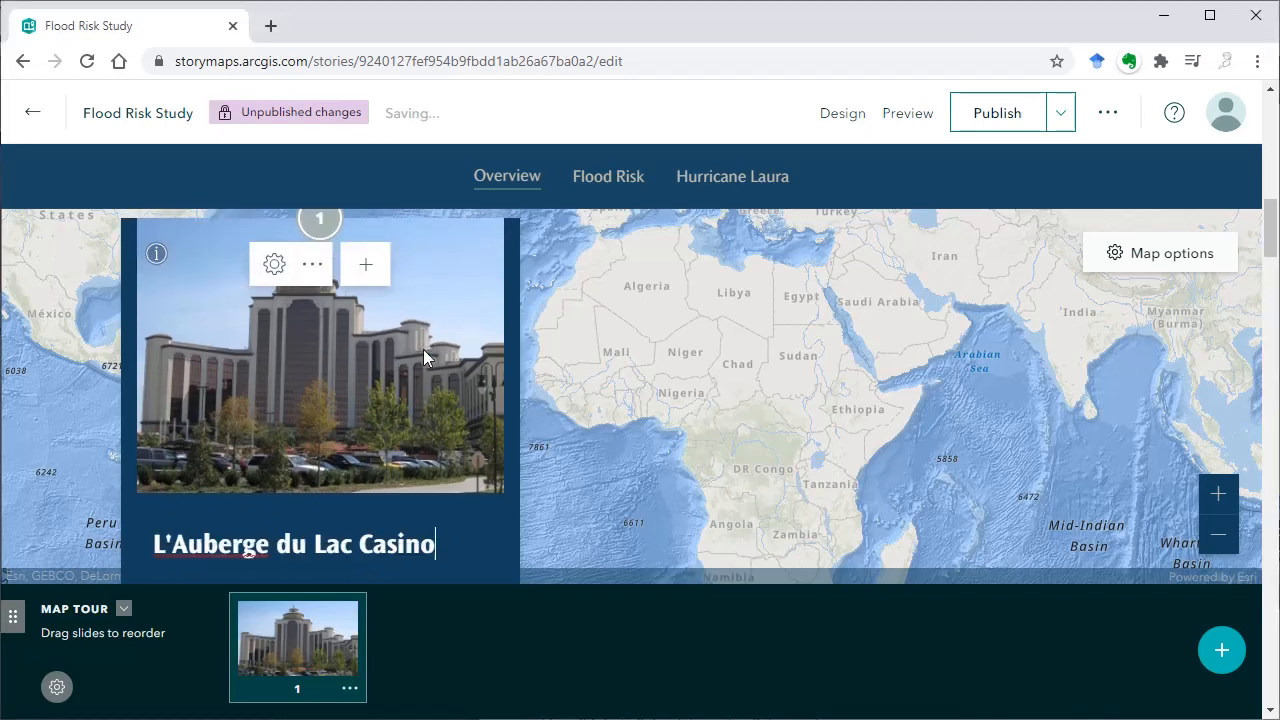
scroll(433, 366, up, 1)
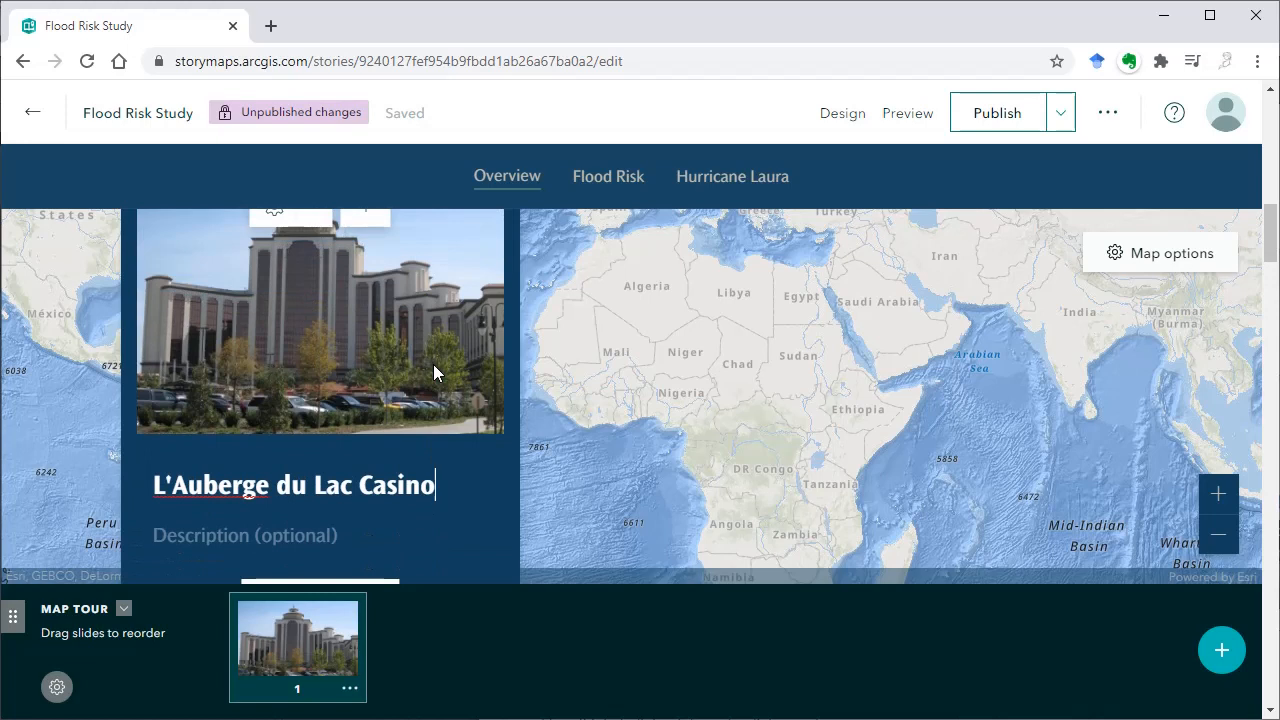
Locate the first tour stop by searching "L'Auberge du Lac Casino, lake charles" and adding L'Auberge du Lac Hotel & Casino as its location
scroll(433, 372, down, 1)
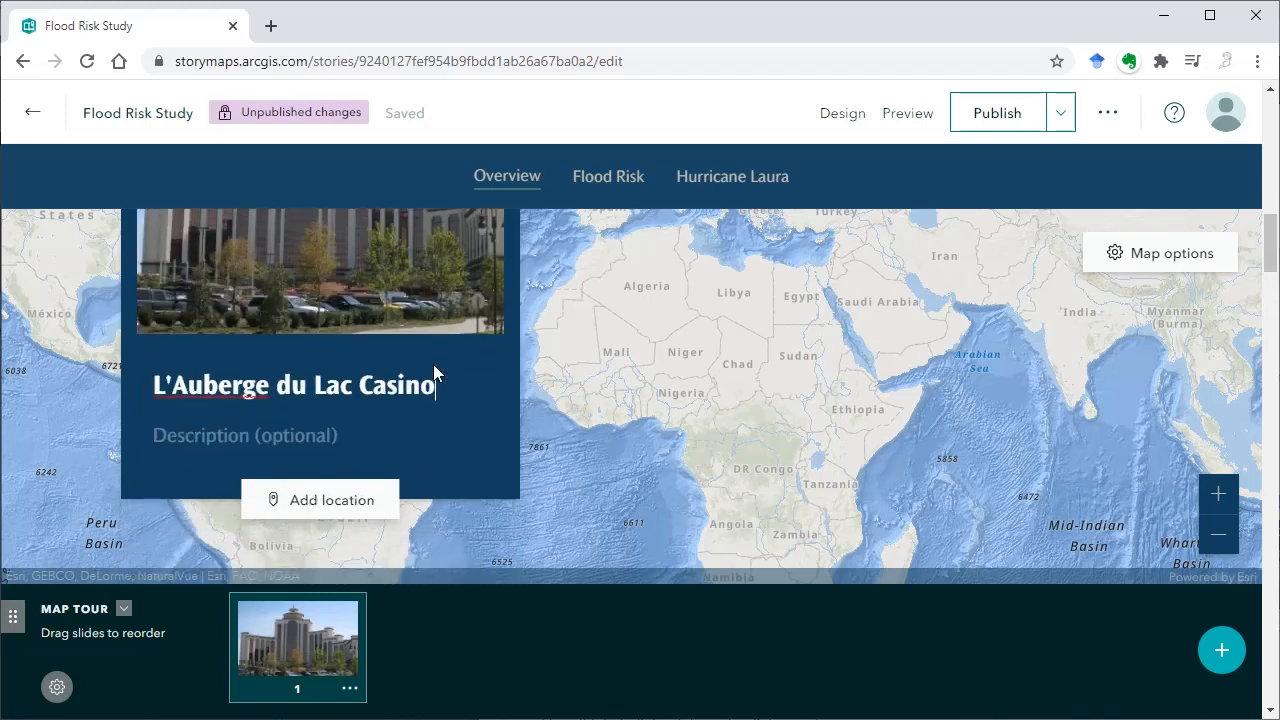
click(333, 510)
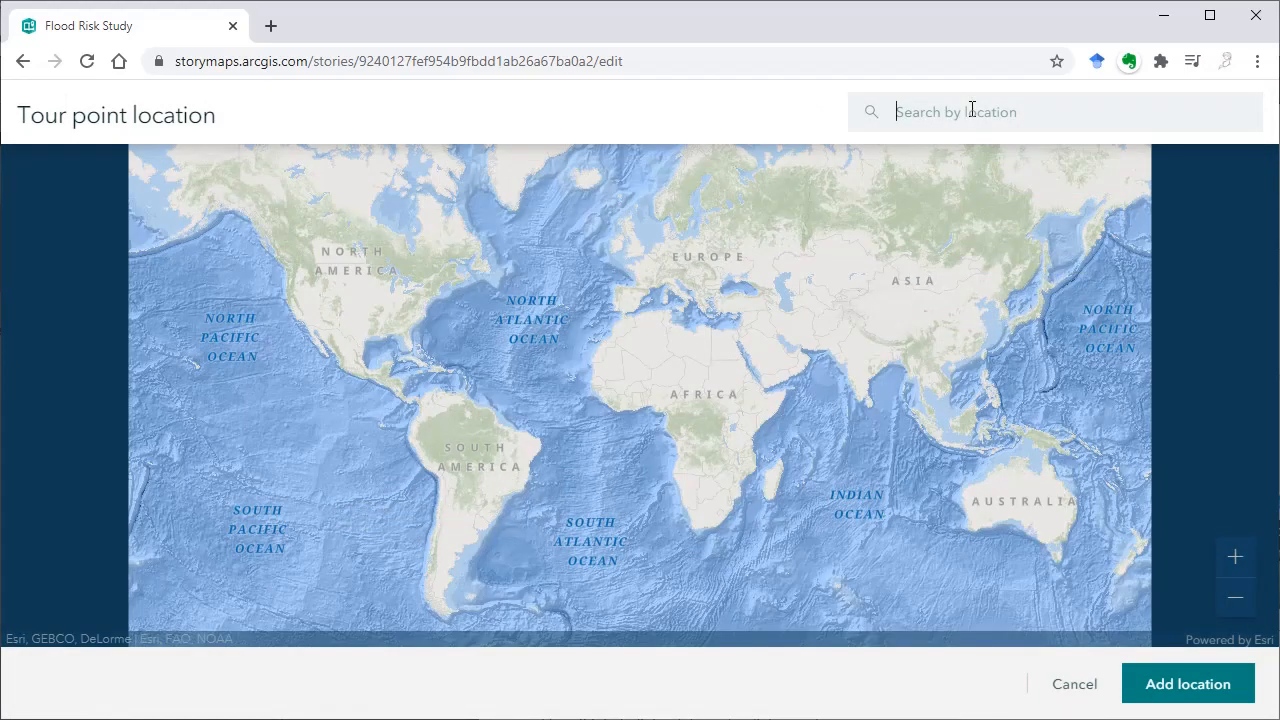
text(L'Auberge du Lac Casino)
text(, lake charles)
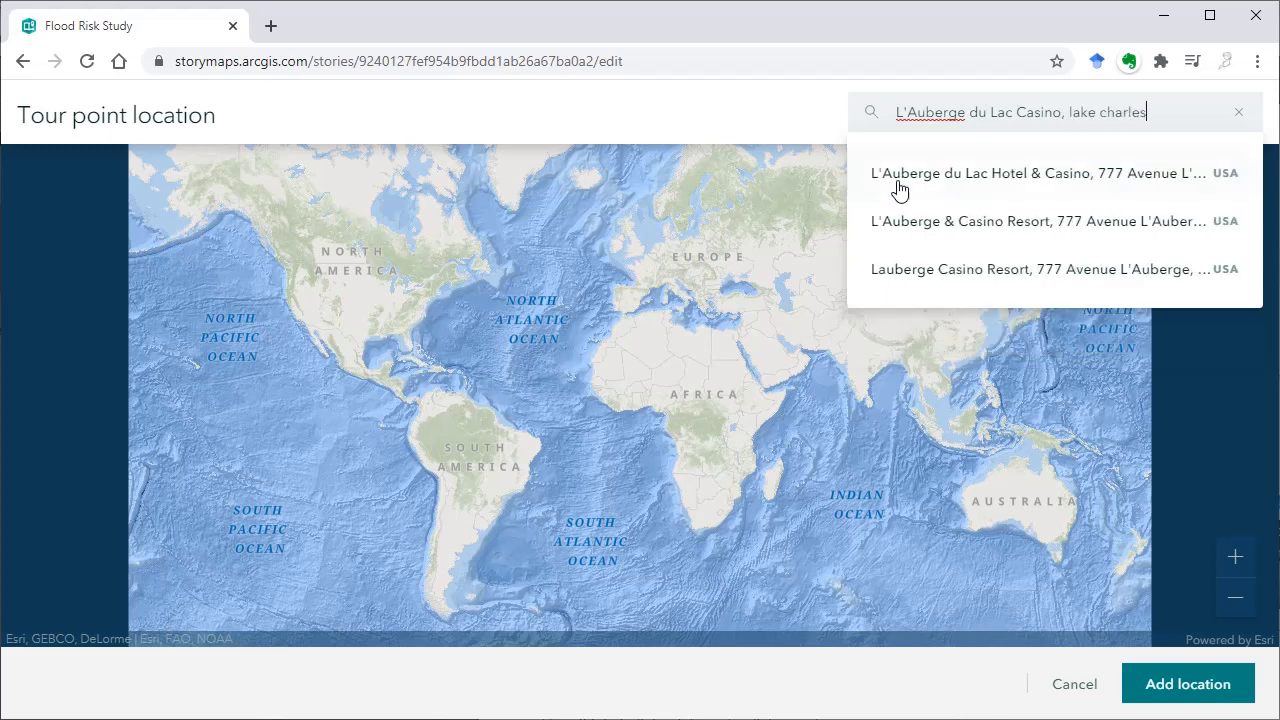
click(897, 190)
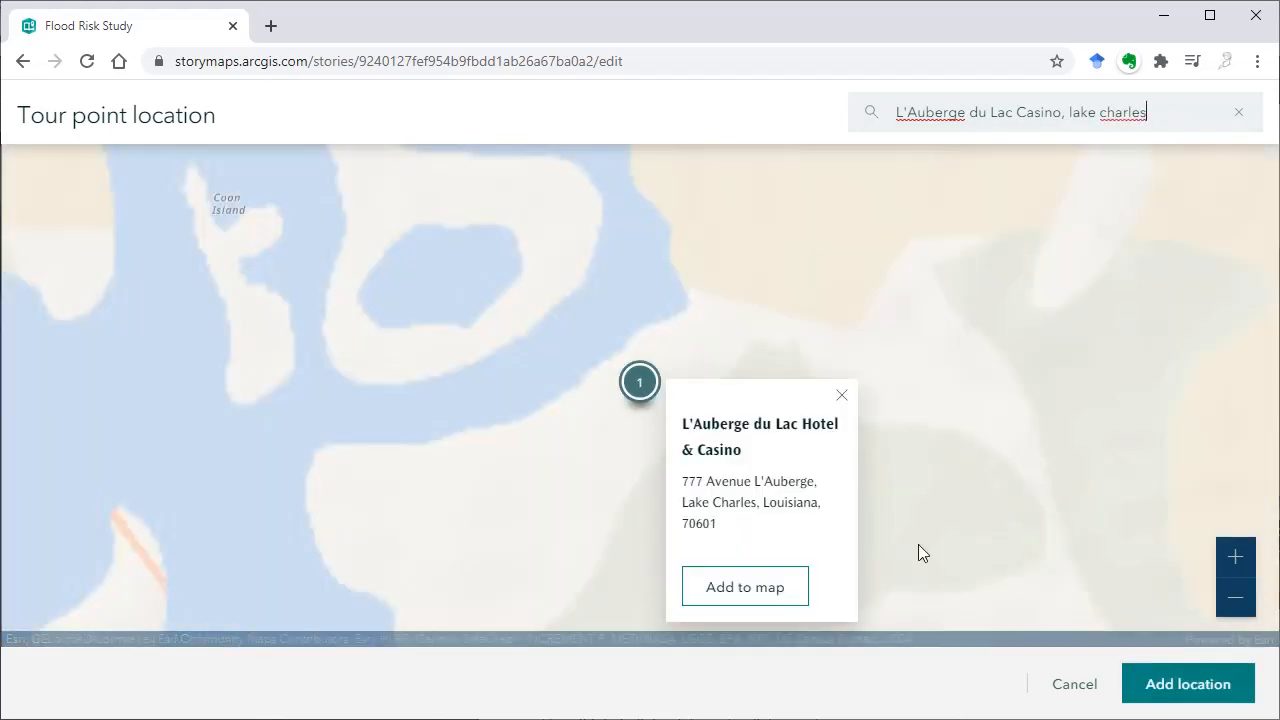
click(760, 592)
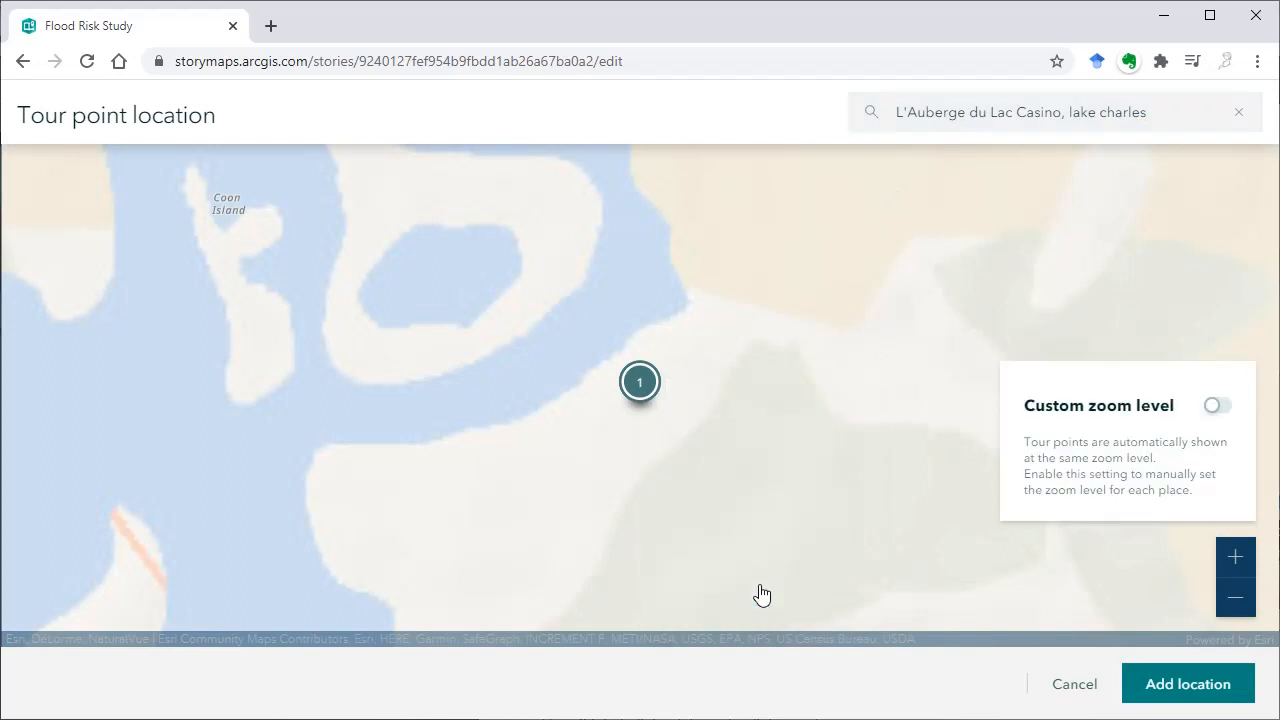
click(1146, 688)
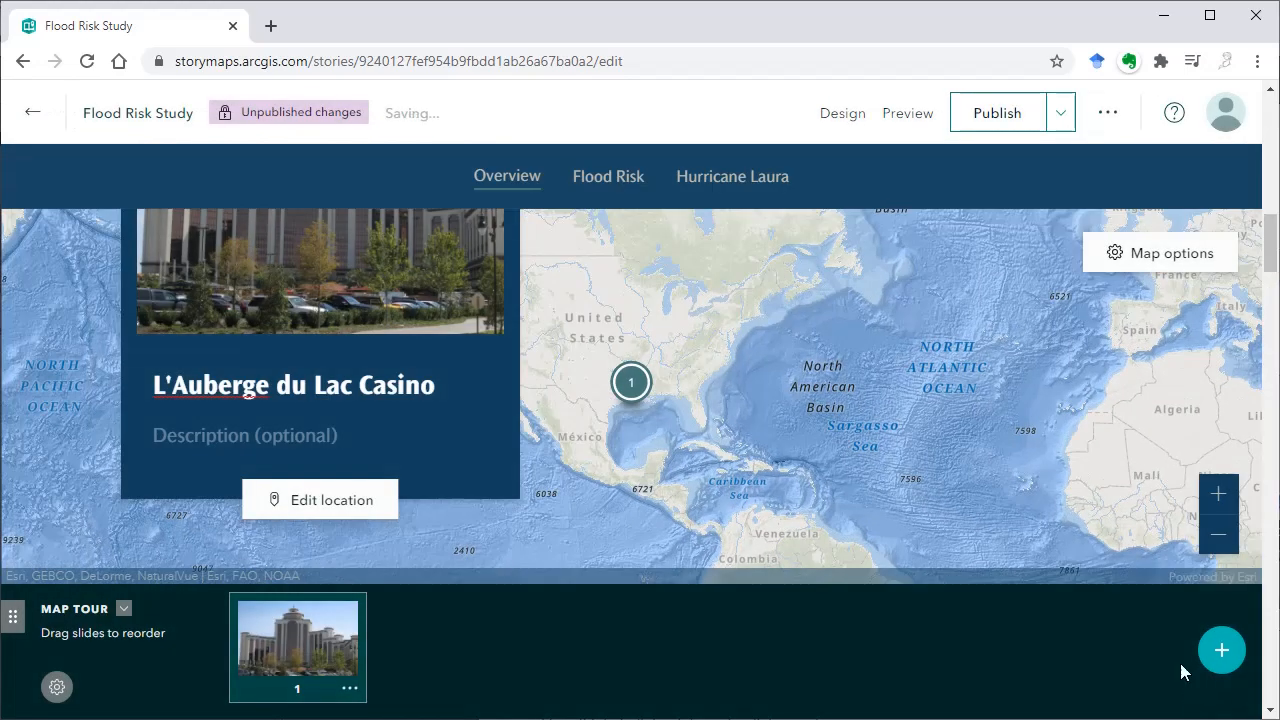
Zoom the tour map in on the first stop until Clooney Island, Prien and Lake Charles frame the marker
click(1220, 492)
click(1220, 494)
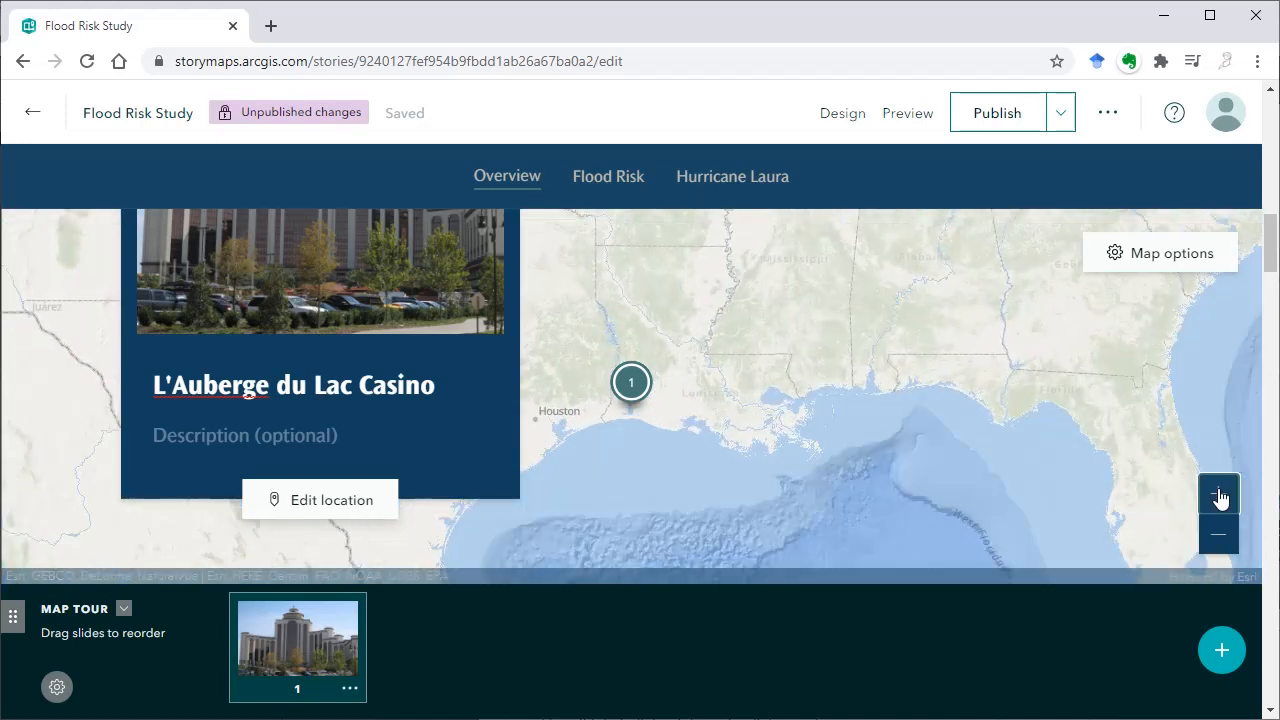
click(1220, 494)
click(1220, 494)
click(1220, 494)
click(1220, 494)
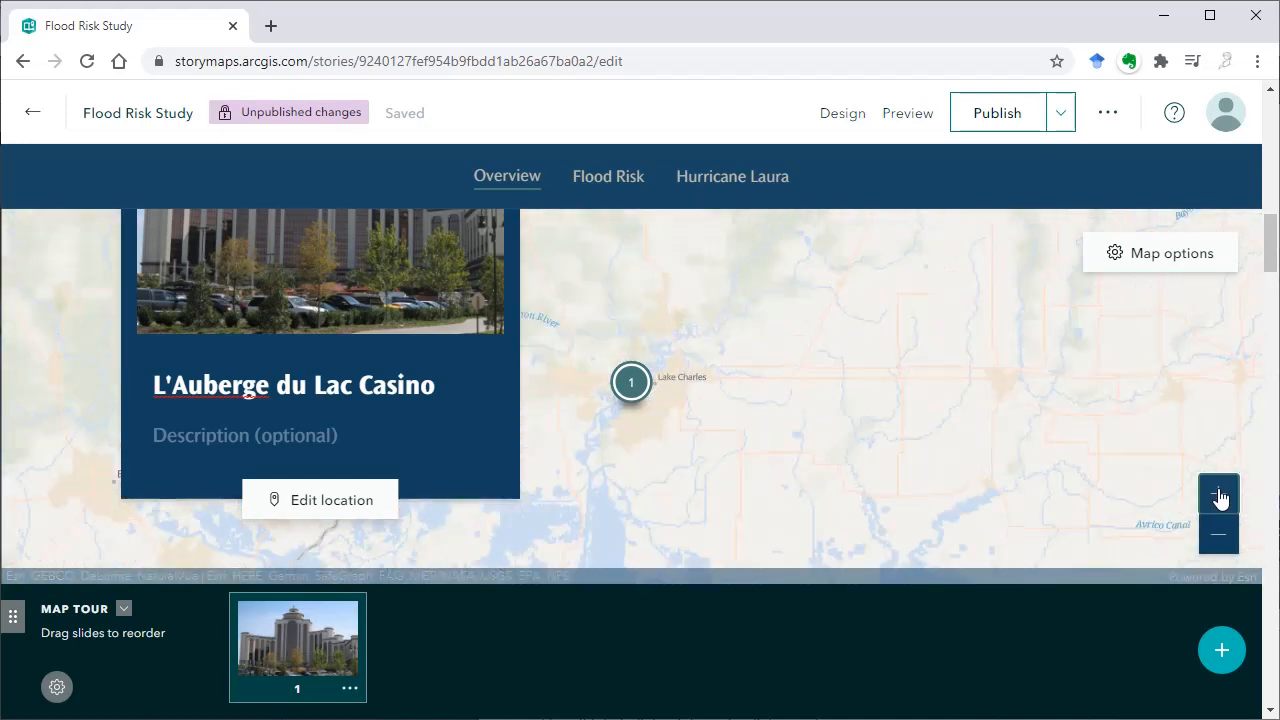
click(1220, 494)
click(1220, 494)
click(1220, 494)
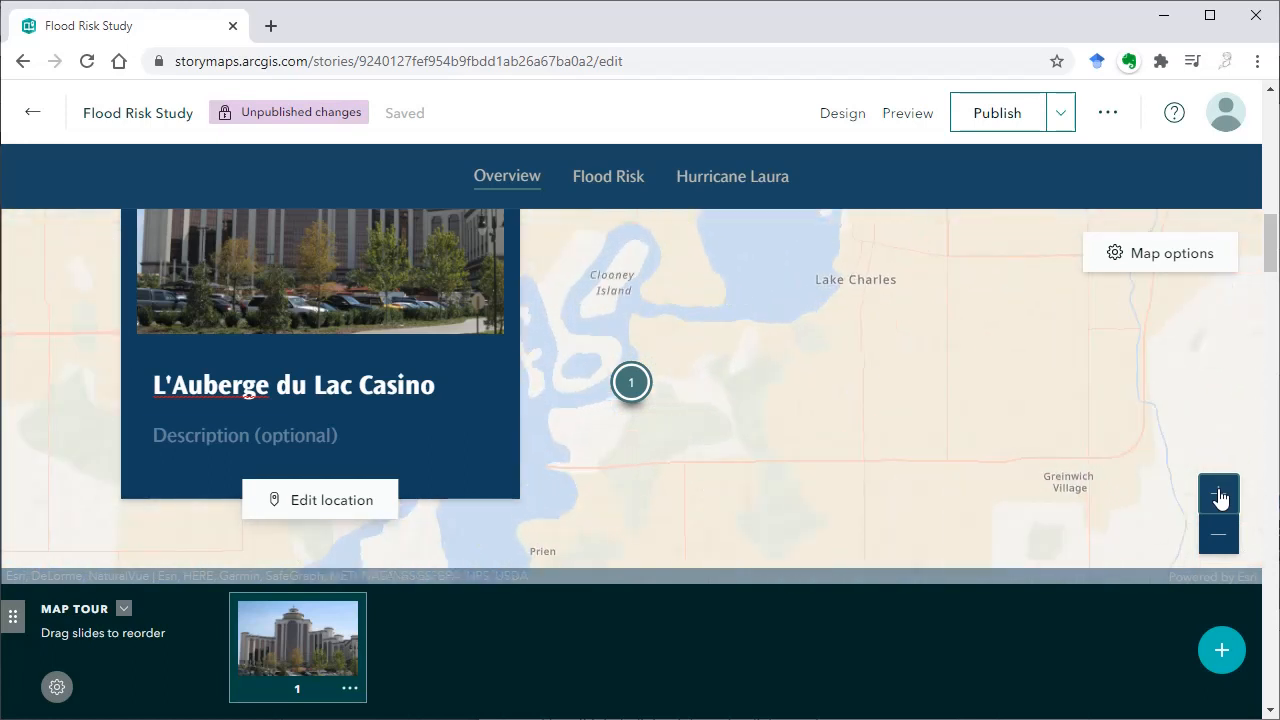
click(1220, 535)
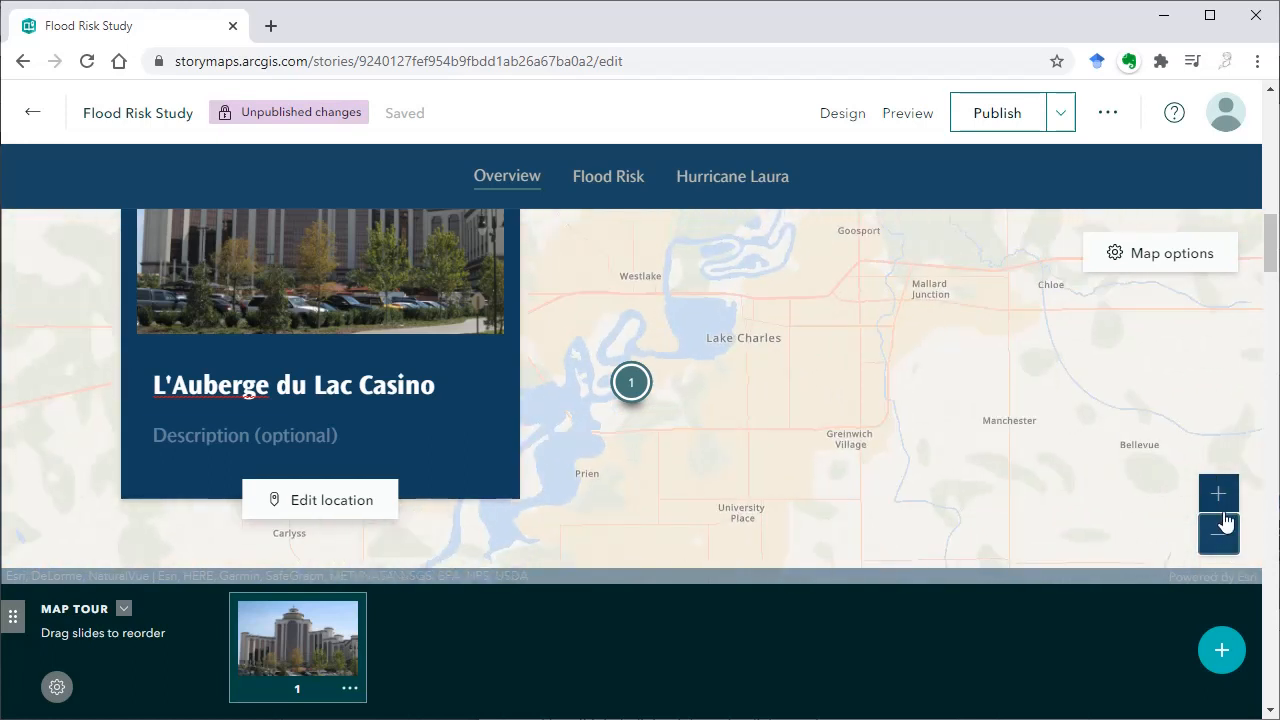
click(1216, 500)
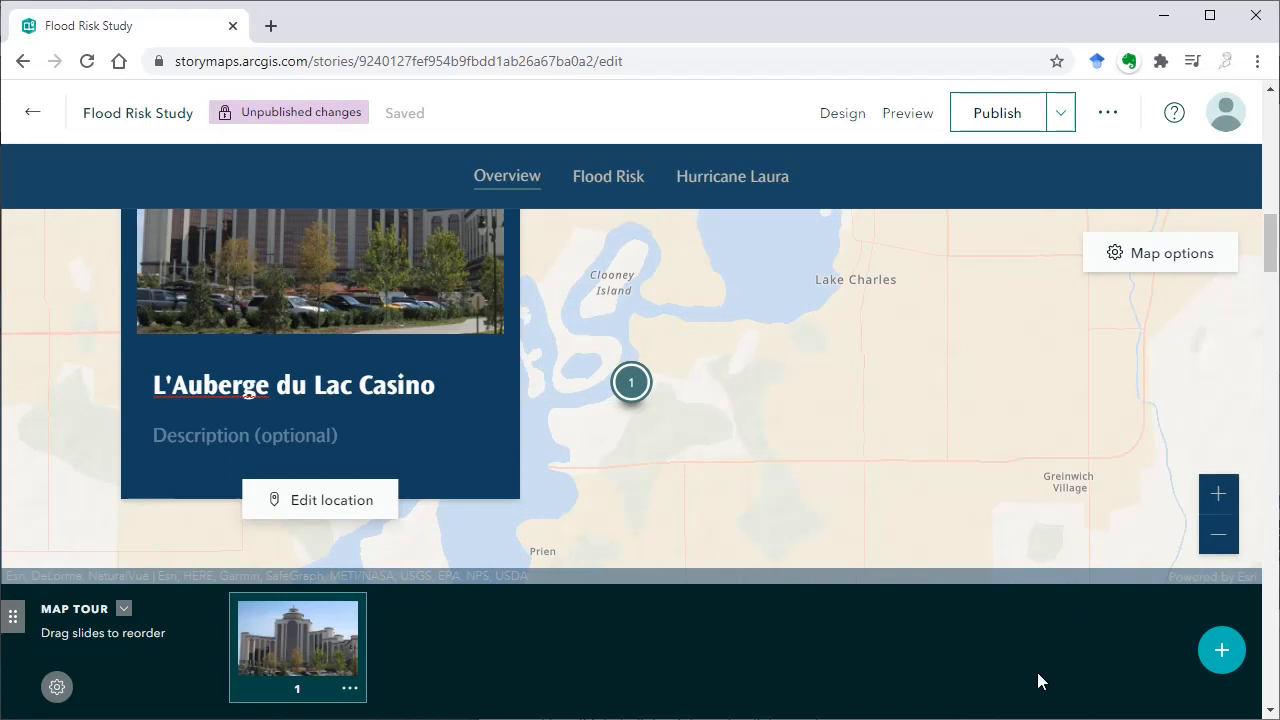
Create a second map tour stop and add the image Old_City_Hall_LC.jpg to it
click(1212, 648)
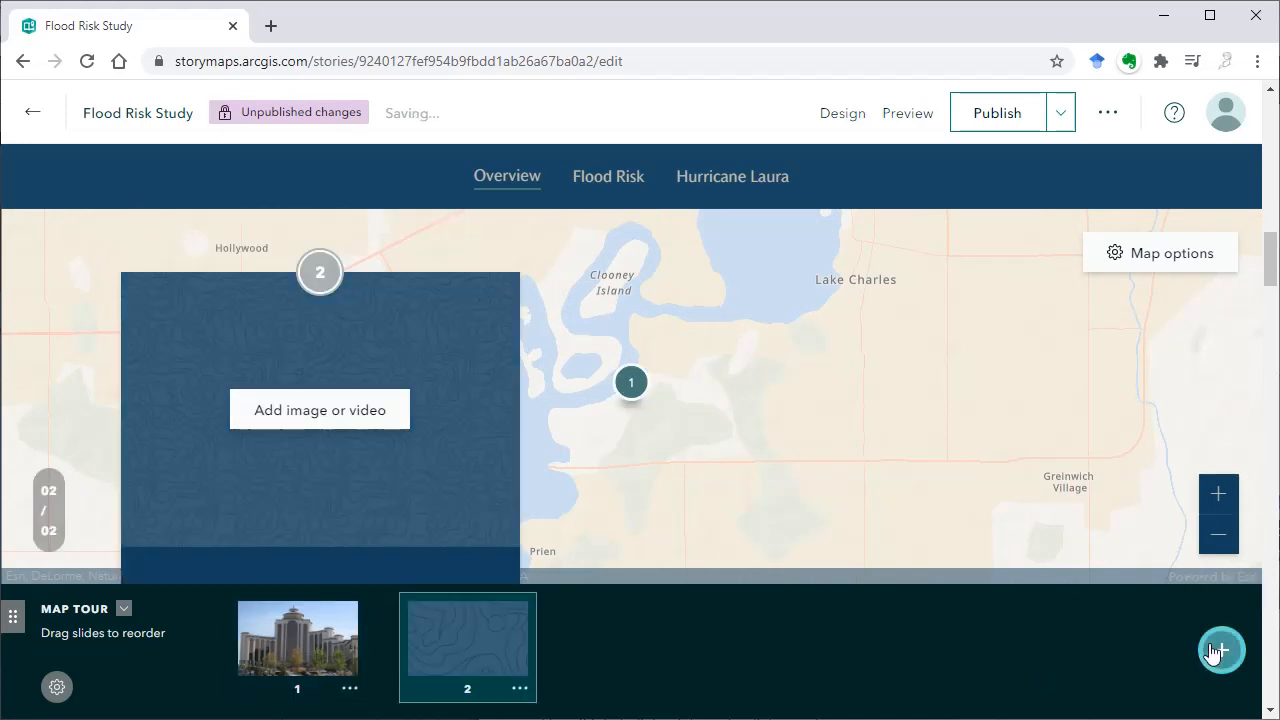
click(360, 420)
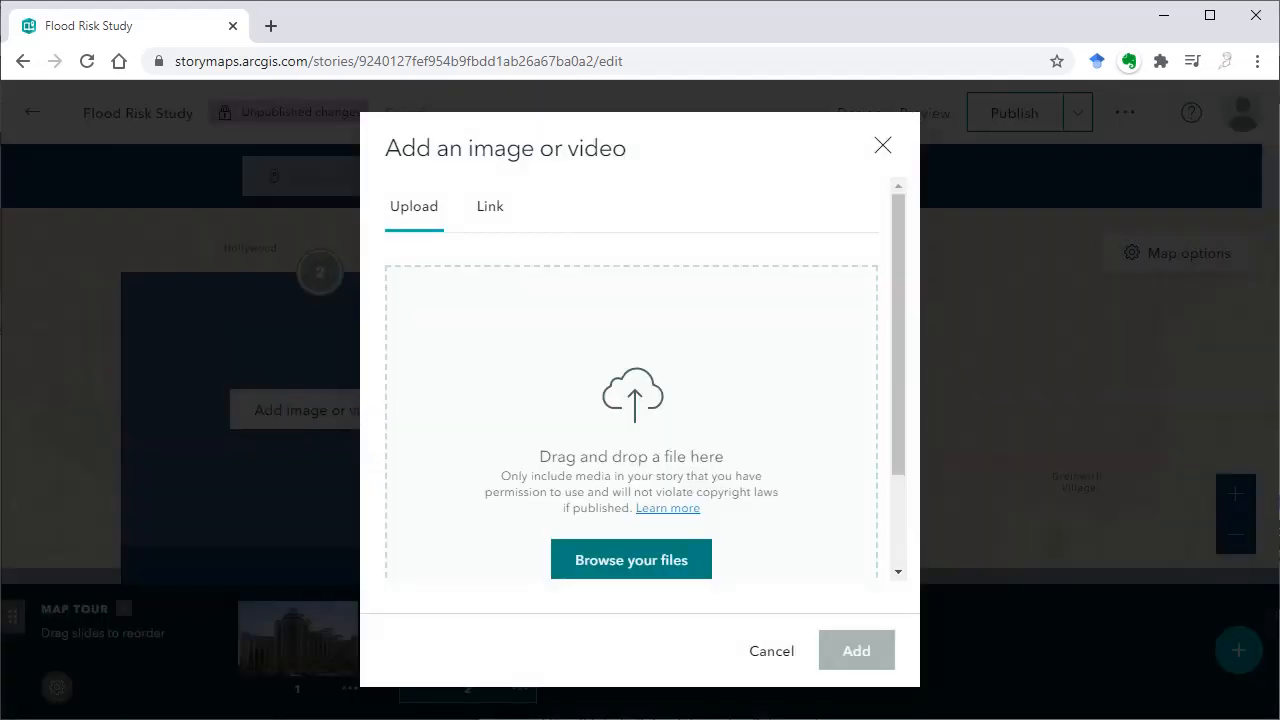
drag(2, 391, 600, 391)
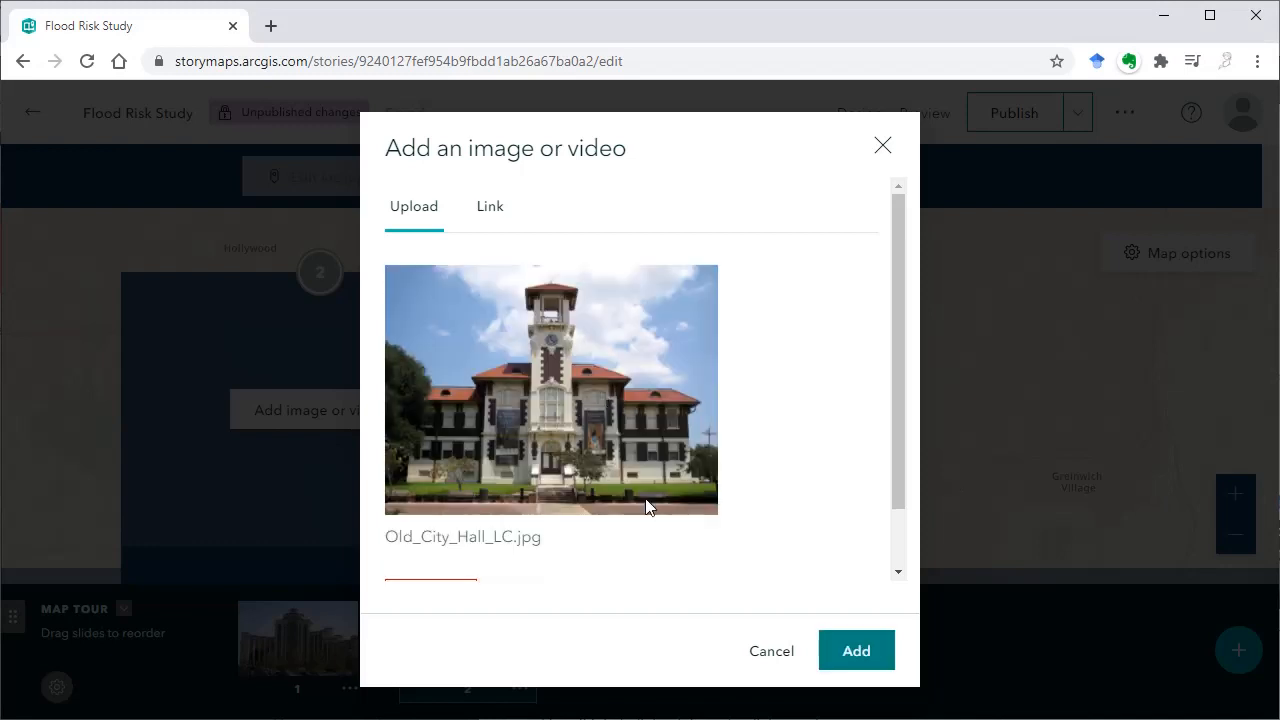
click(864, 651)
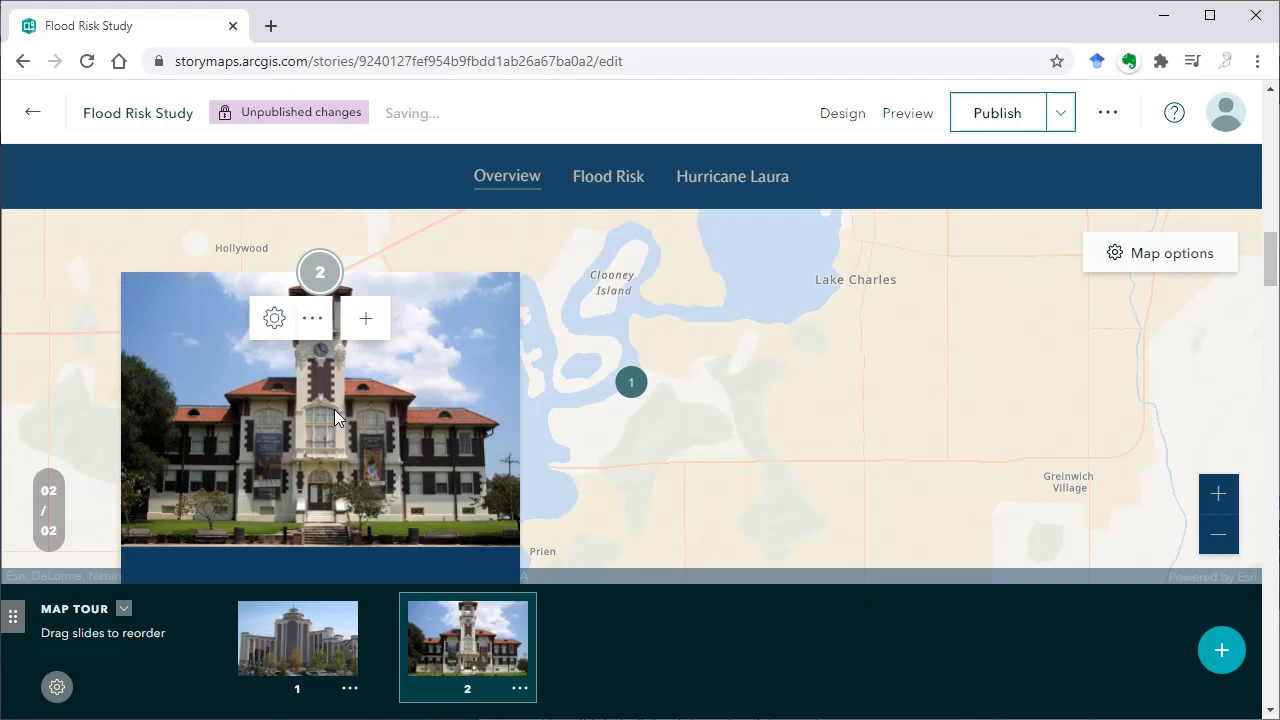
Set the city hall image to Fit (do not crop) and save it with its pasted CC BY-SA 4.0 Wikimedia Commons attribution, curid=42089760
click(274, 318)
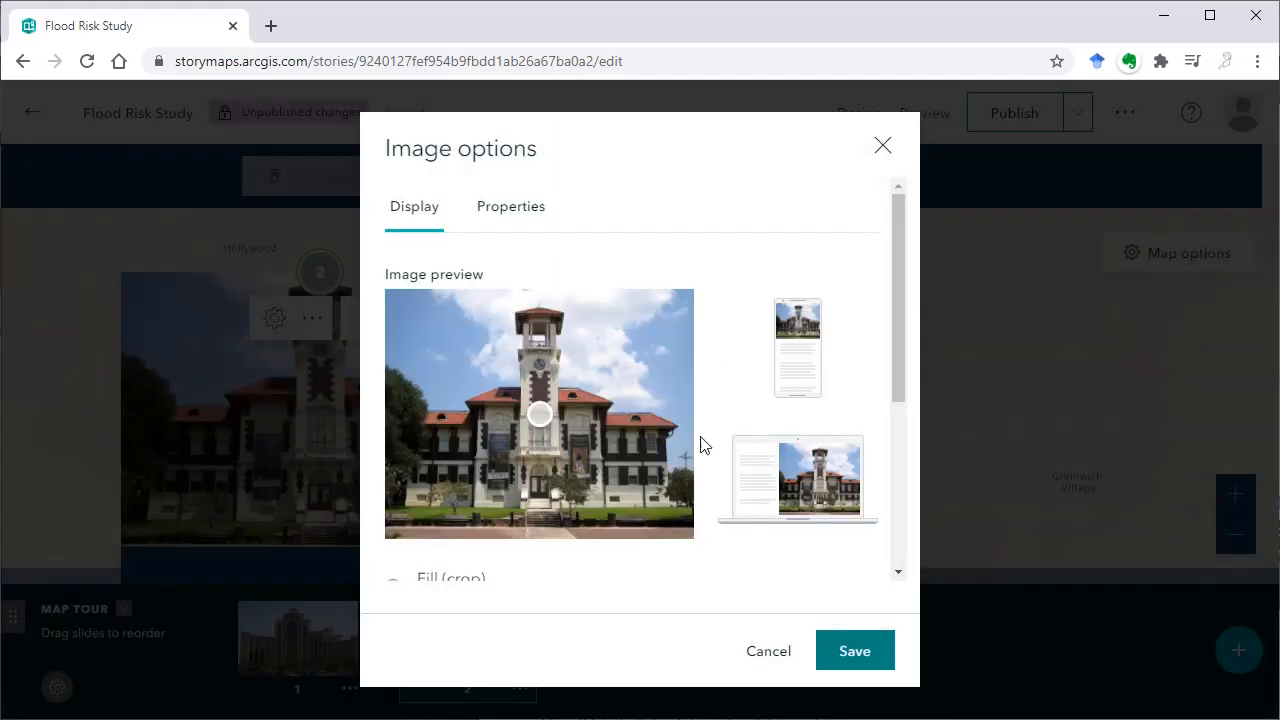
scroll(600, 515, down, 1)
click(393, 545)
scroll(471, 449, down, 2)
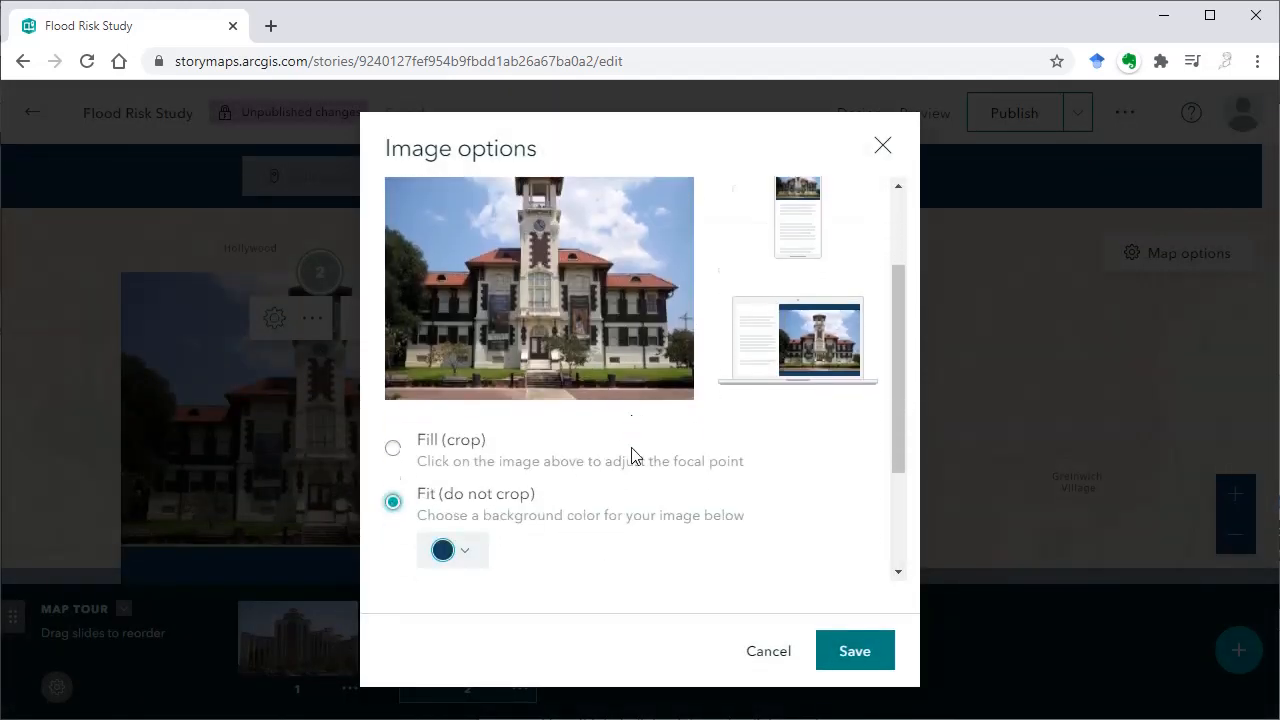
click(444, 474)
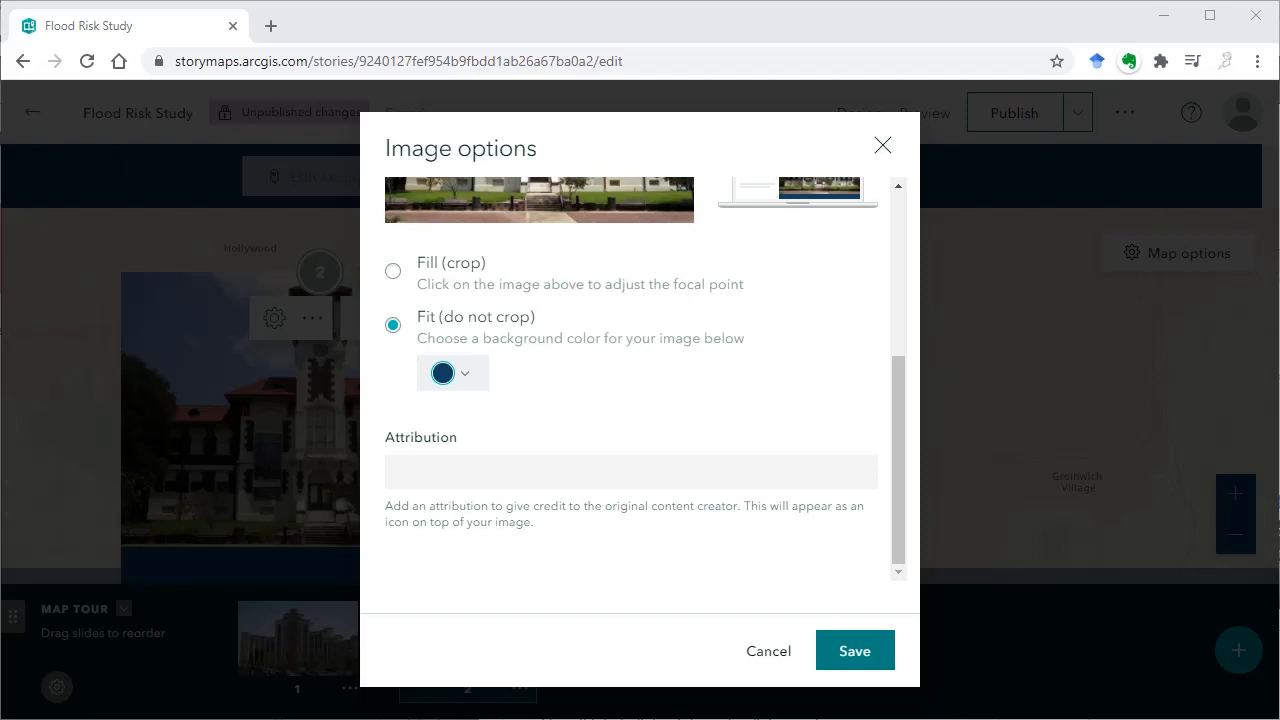
text(By CTtcg - Own work, CC BY-SA 4.0, https://commons.wikimedia.org/w/index.php?curid=42089760)
click(853, 660)
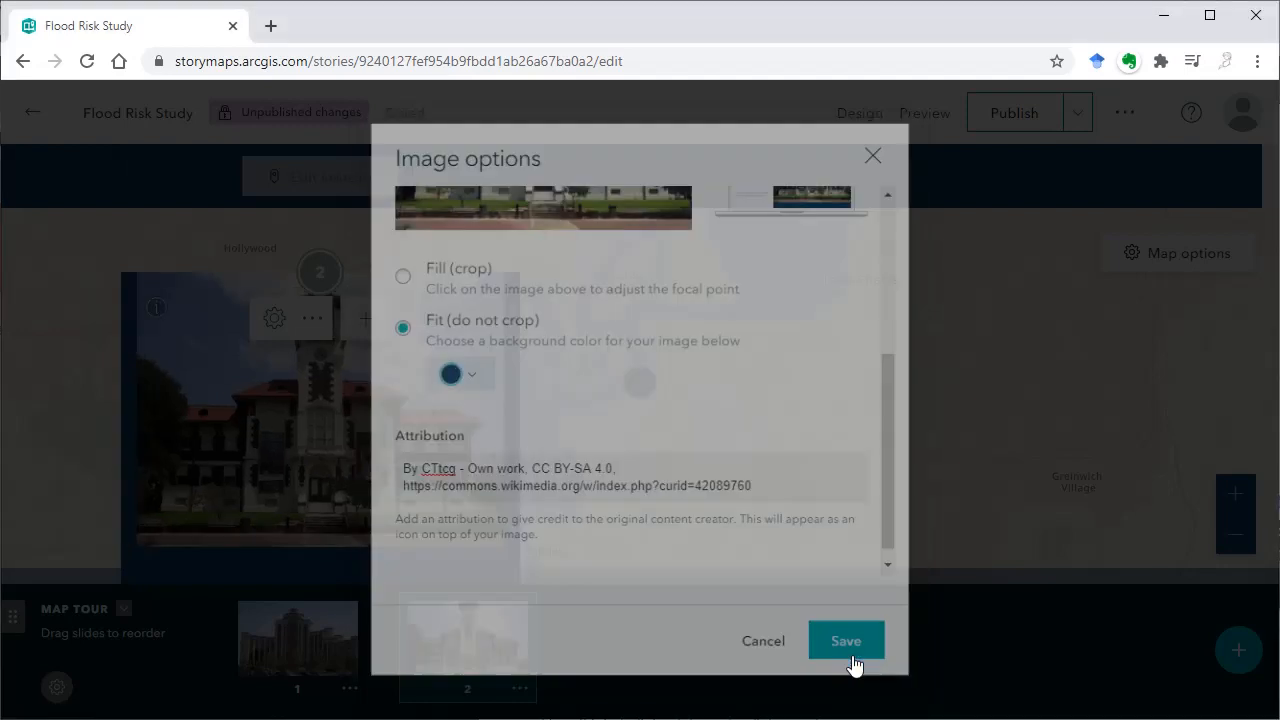
mouse_move(157, 326)
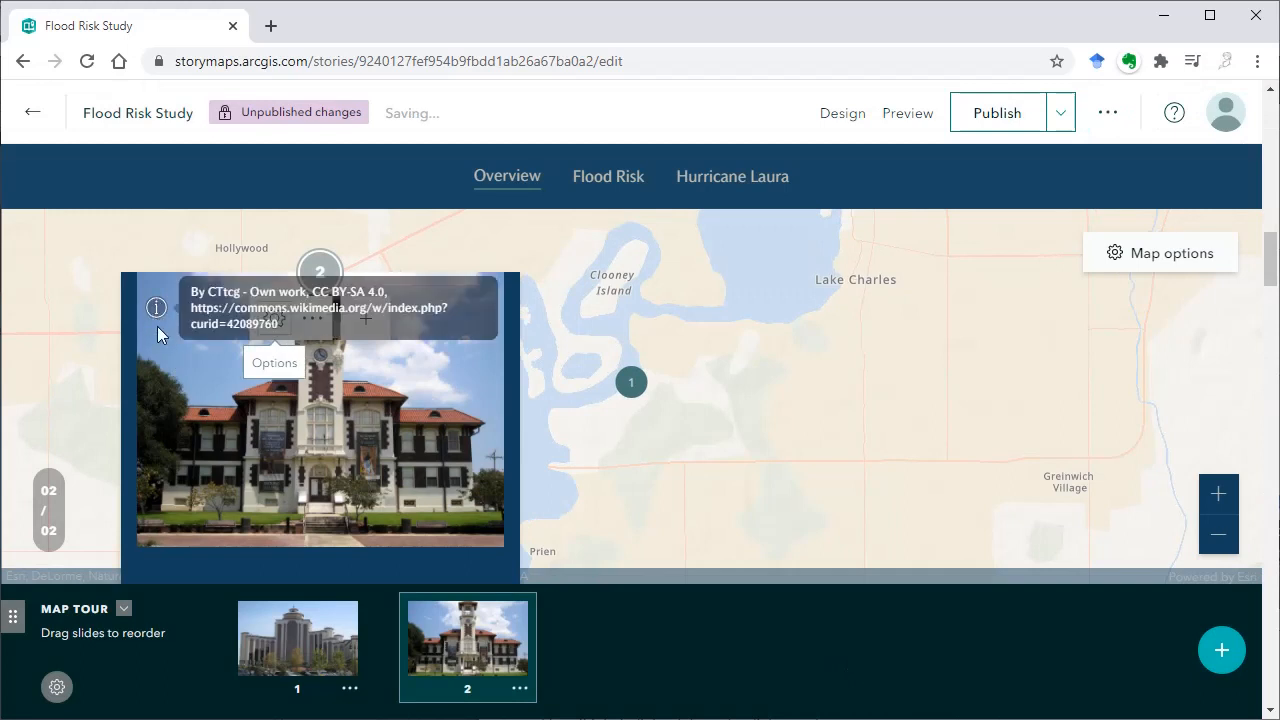
Title the second map tour stop "Historic City Hall Arts and Cultural Center"
scroll(407, 423, down, 1)
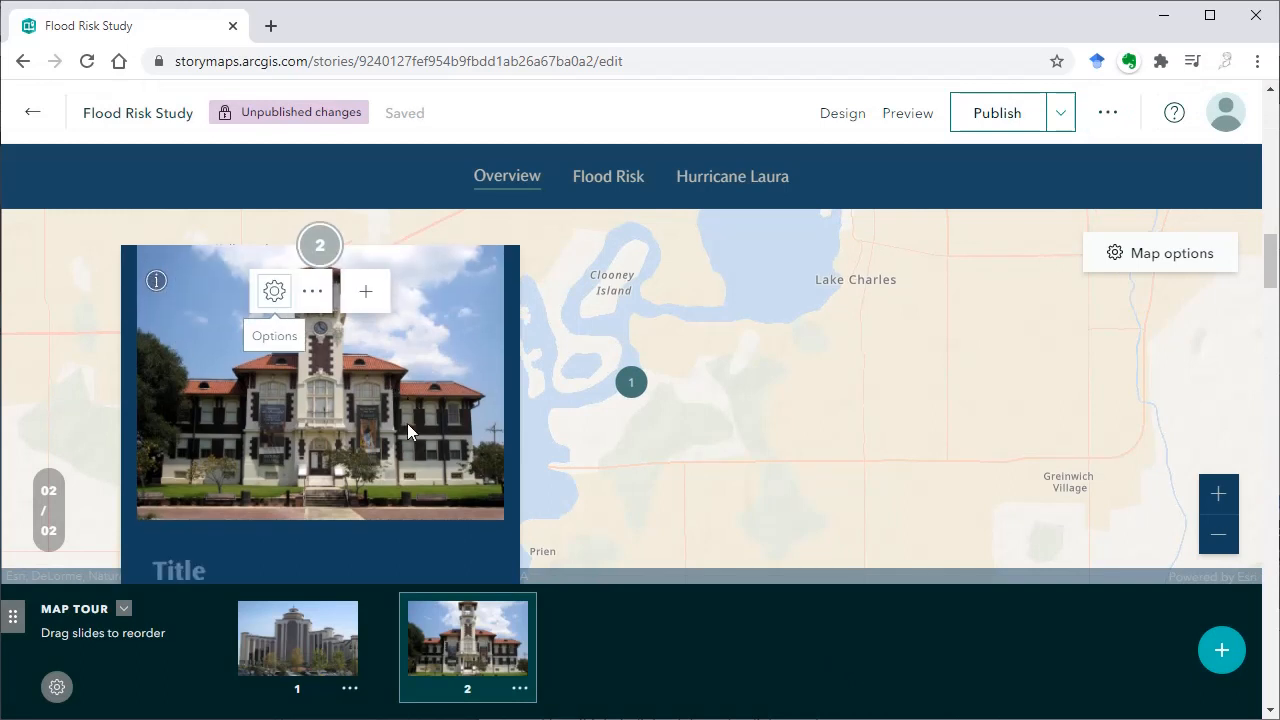
scroll(407, 423, down, 3)
click(287, 500)
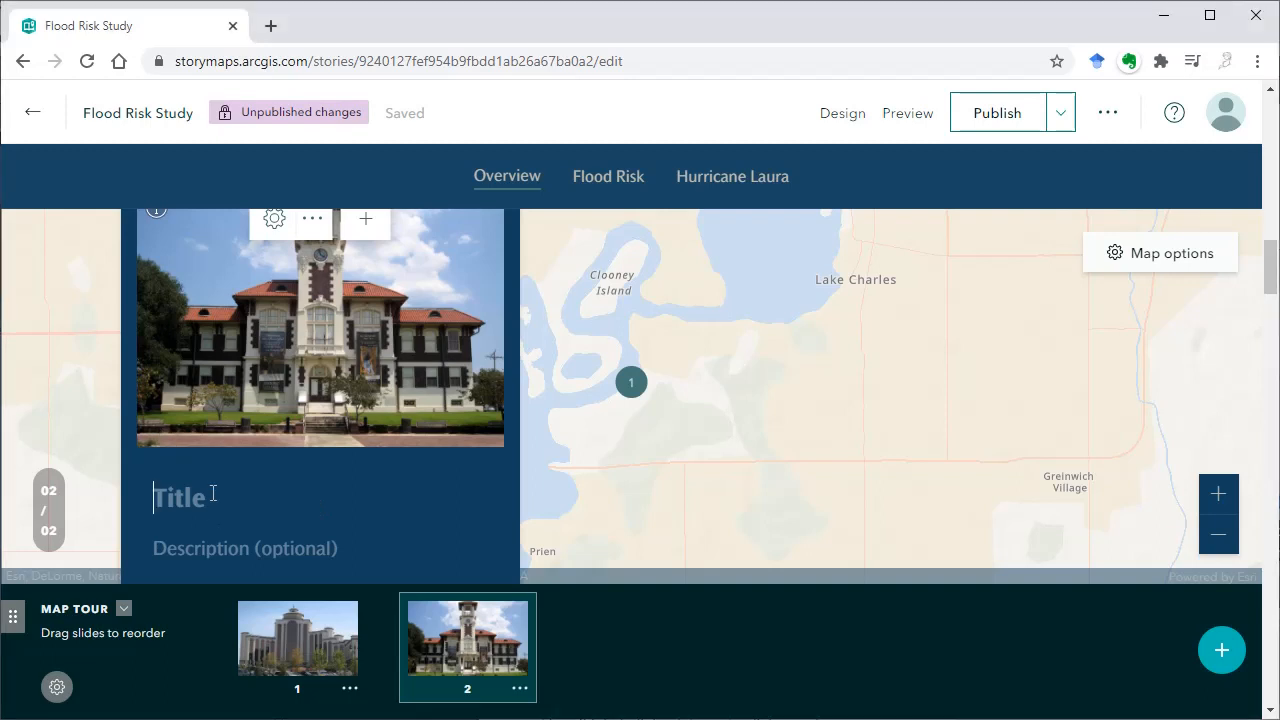
text(Historic City Hall Arts and Cultural Center)
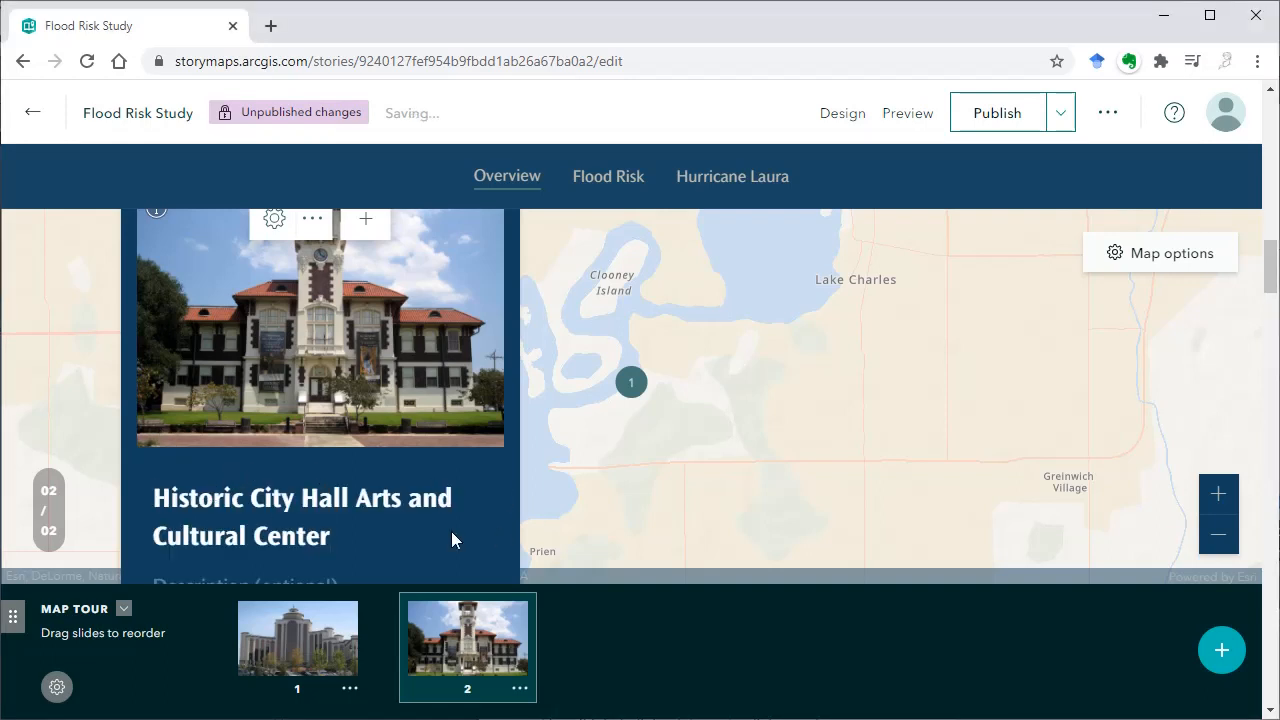
Locate the second tour stop by searching "city hall, lake charles" and adding the found place as its location
scroll(451, 539, down, 2)
click(291, 467)
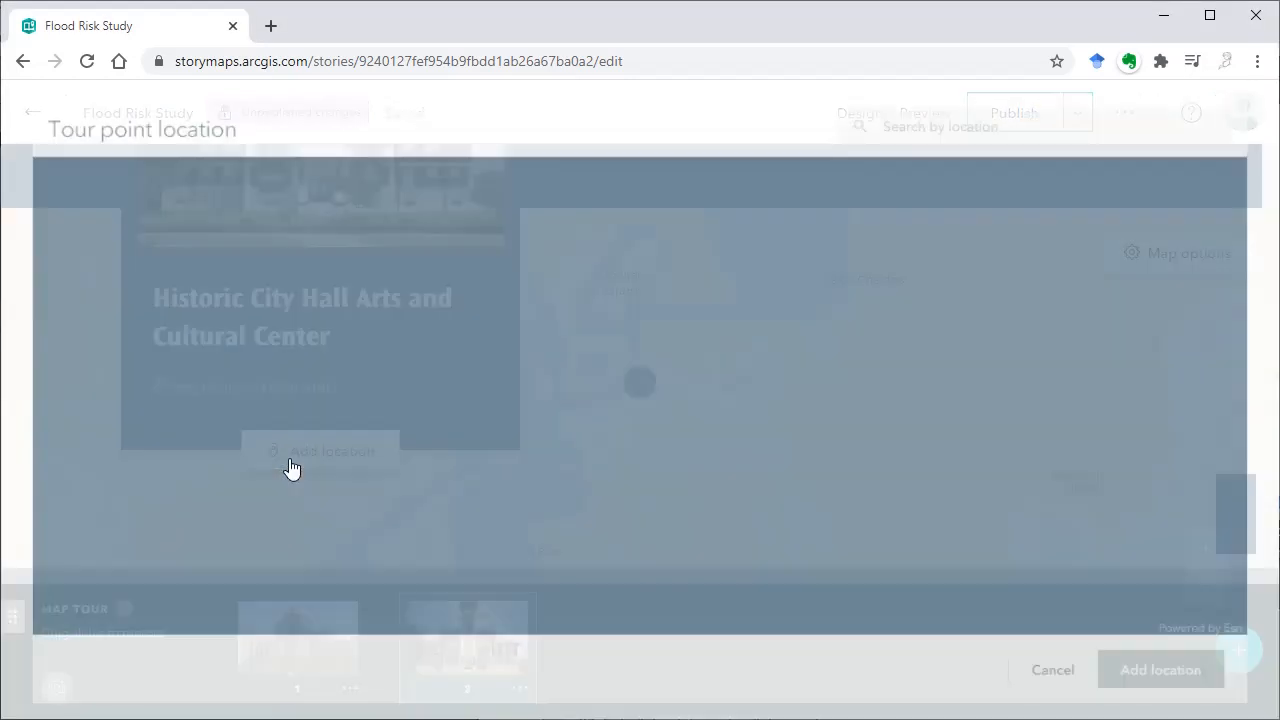
click(1015, 114)
text(city hall)
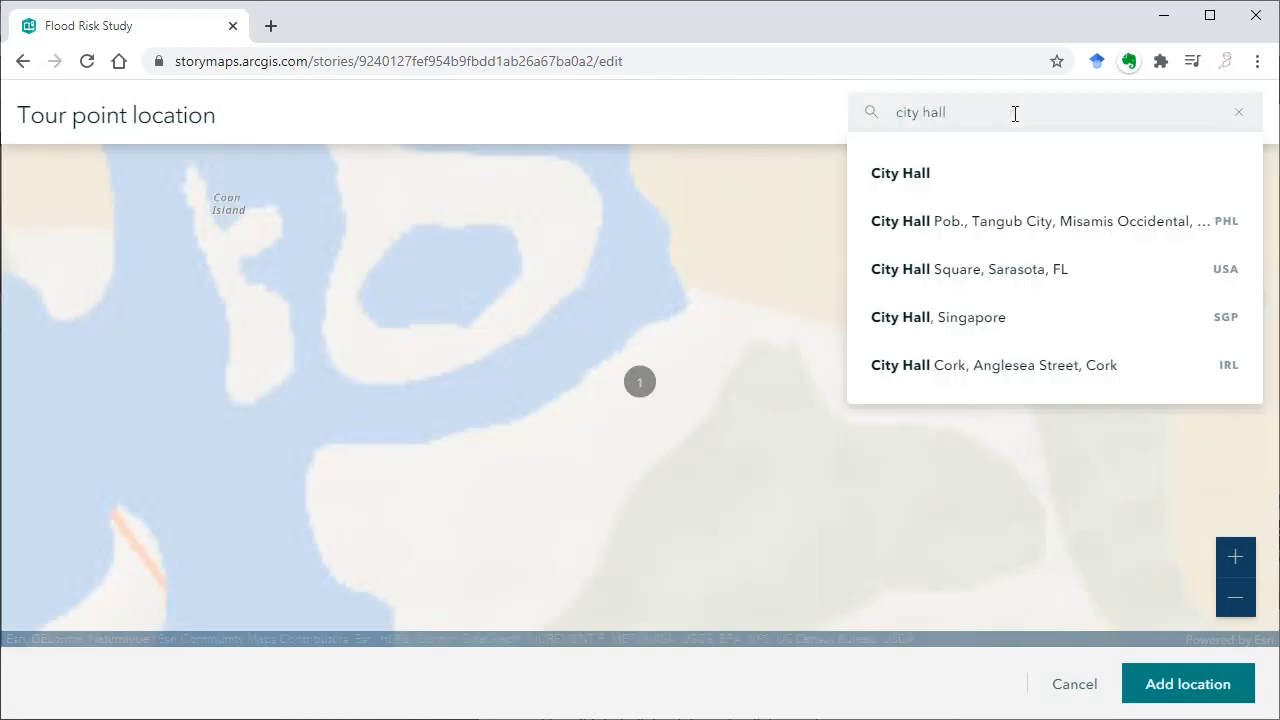
text(, lake charles)
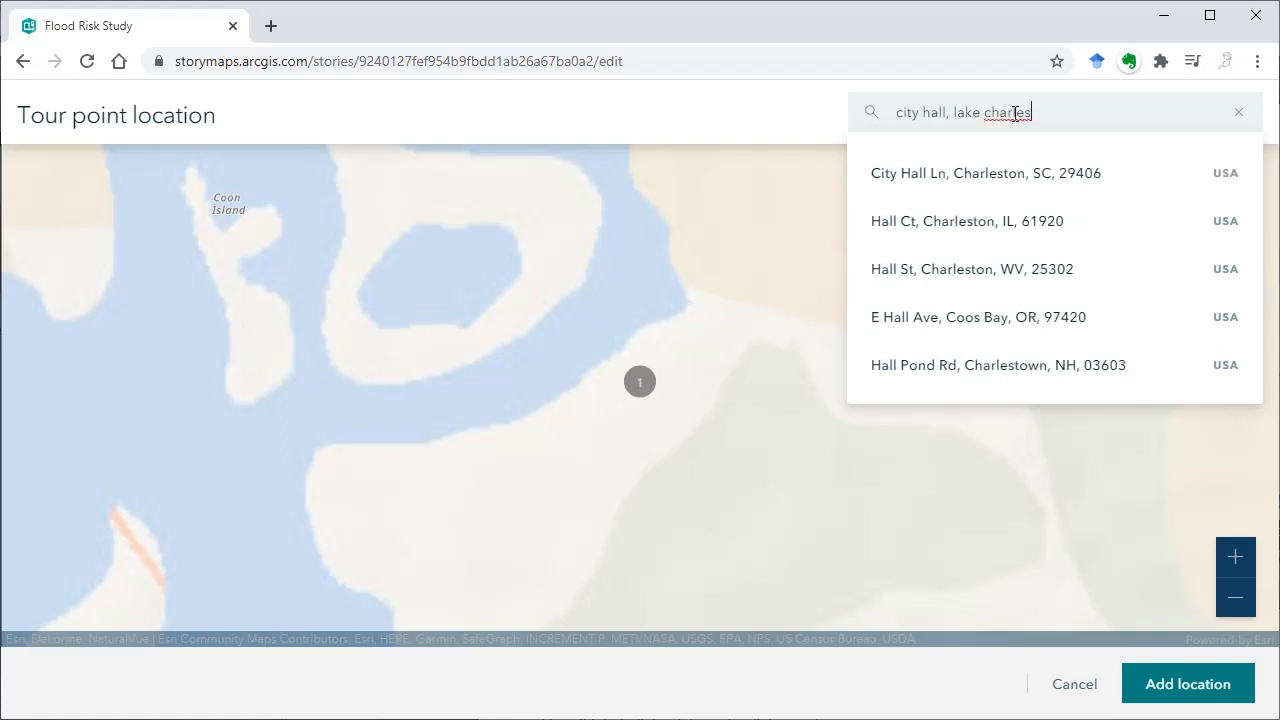
key(Return)
click(771, 372)
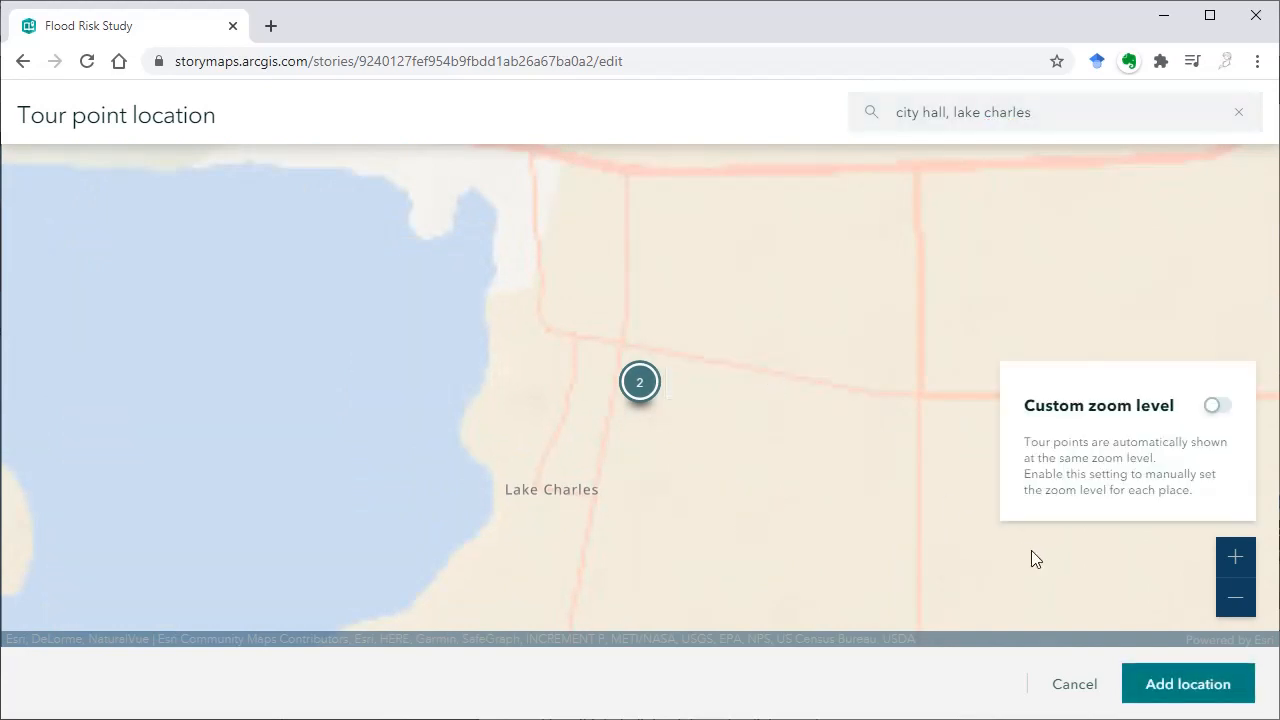
click(1166, 689)
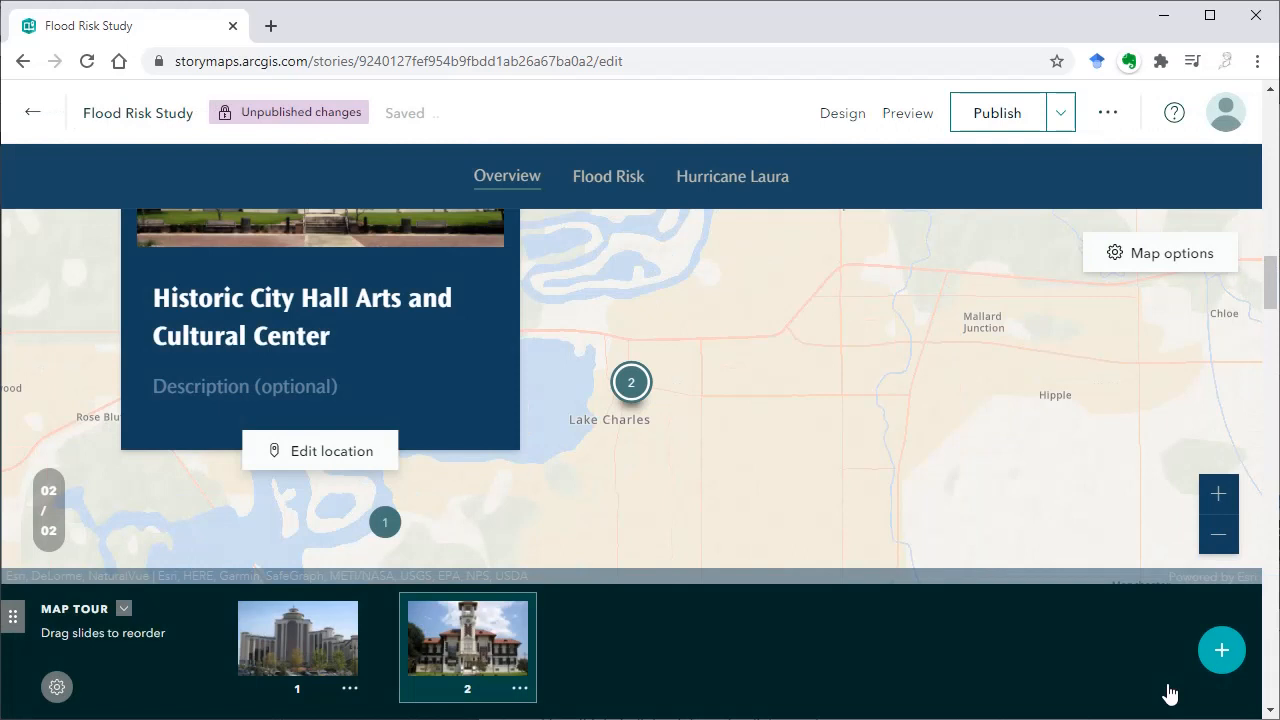
Create a third map tour stop and add the image Golden_Nugget_Lake_Charles.jpg to it
click(1224, 652)
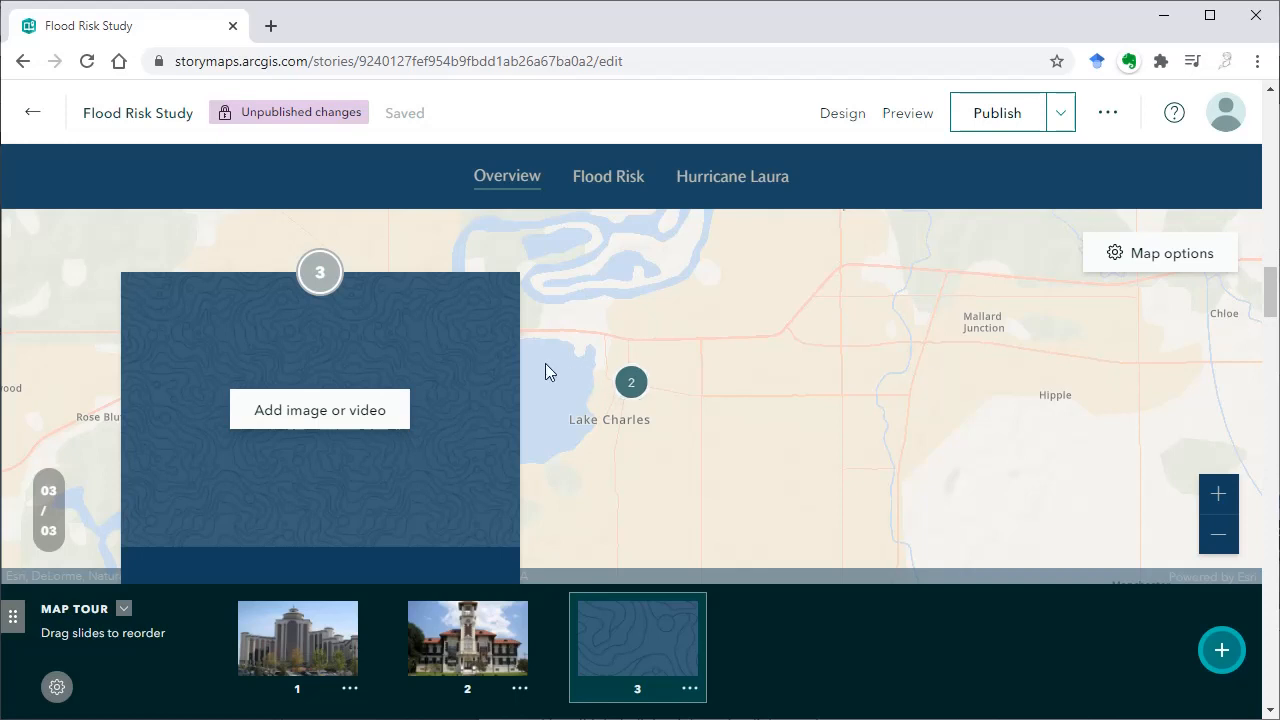
click(336, 422)
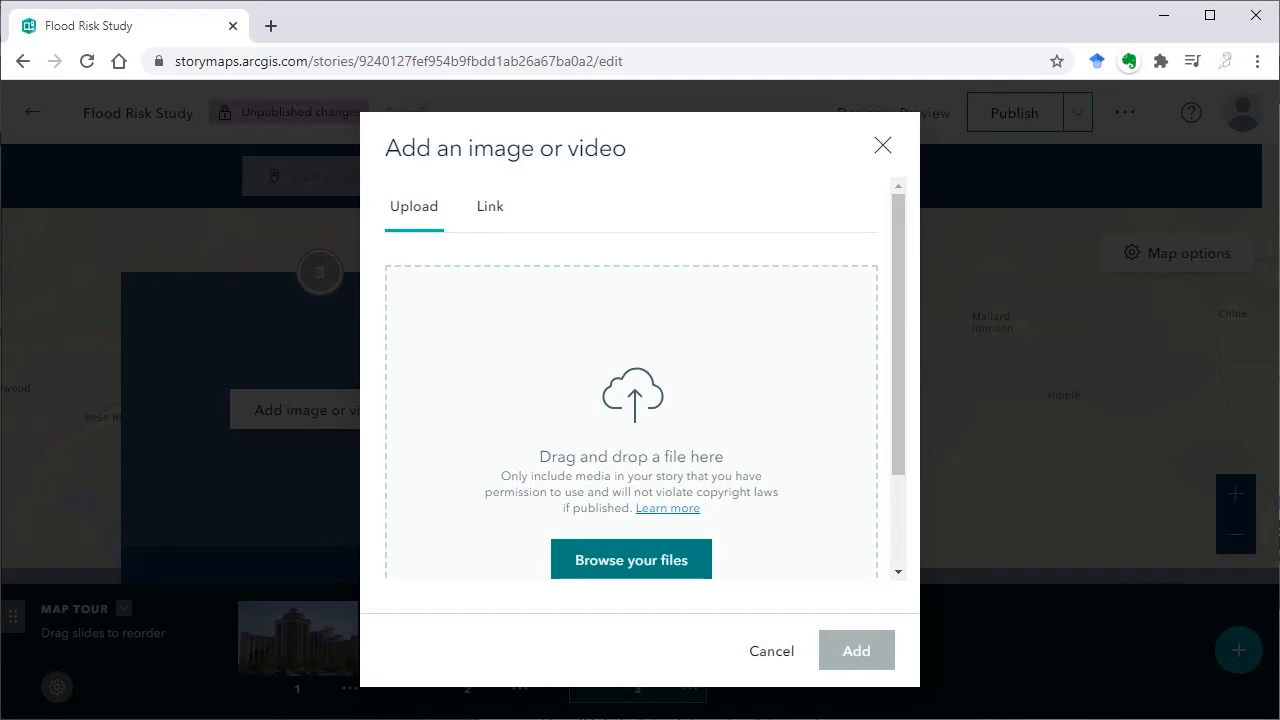
drag(660, 380, 629, 400)
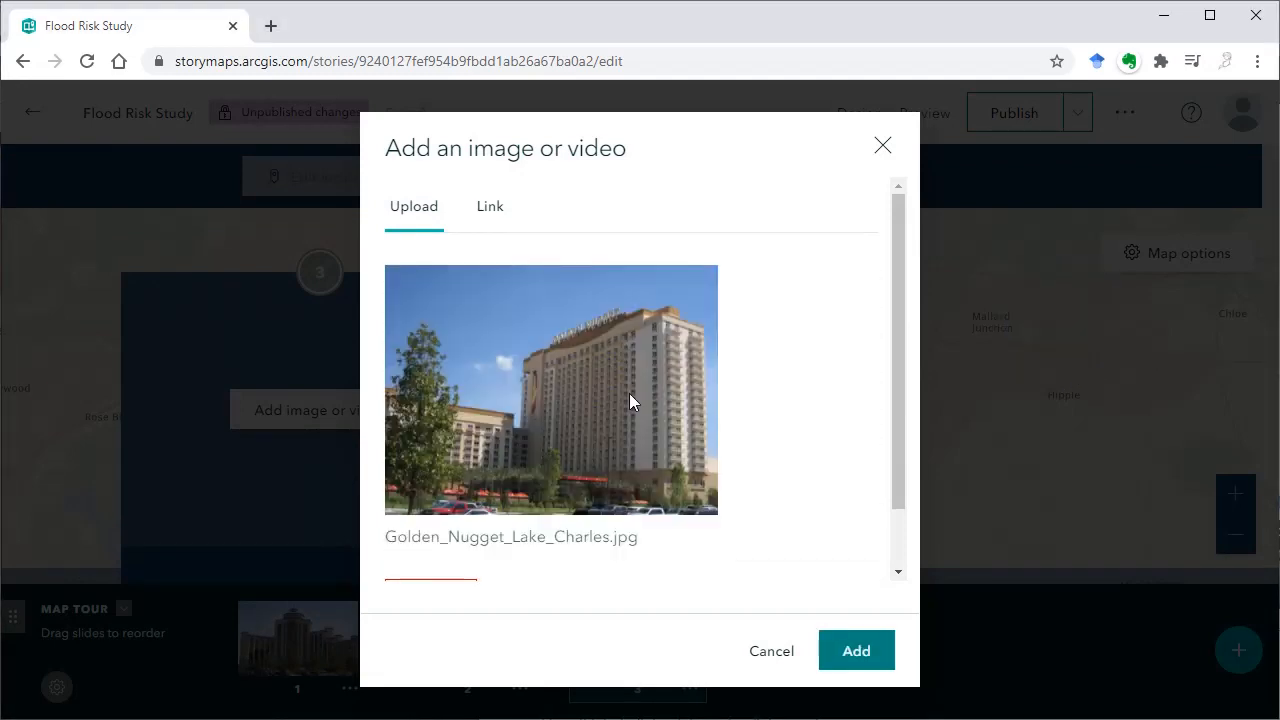
click(872, 660)
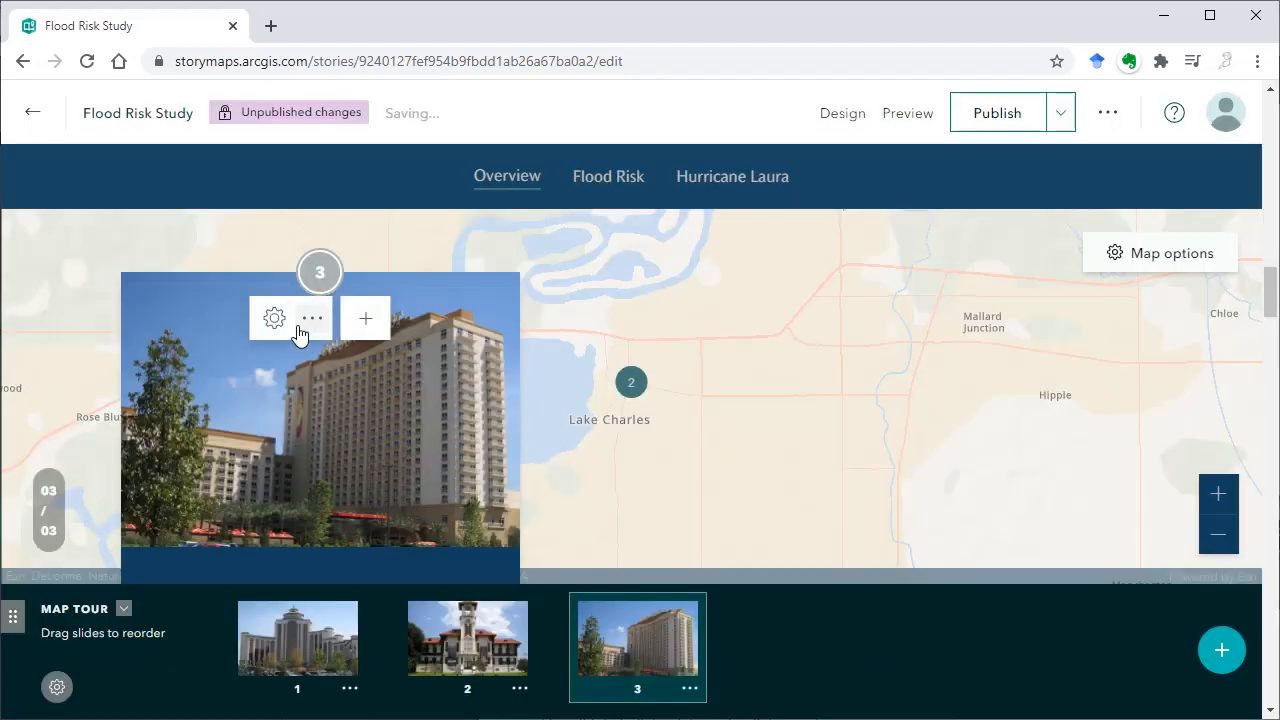
Set the Golden Nugget image to Fit (do not crop) and save it with its pasted CC BY-SA 4.0 Wikimedia Commons attribution, curid=41847300
click(278, 321)
scroll(495, 367, down, 2)
click(394, 443)
scroll(634, 489, down, 1)
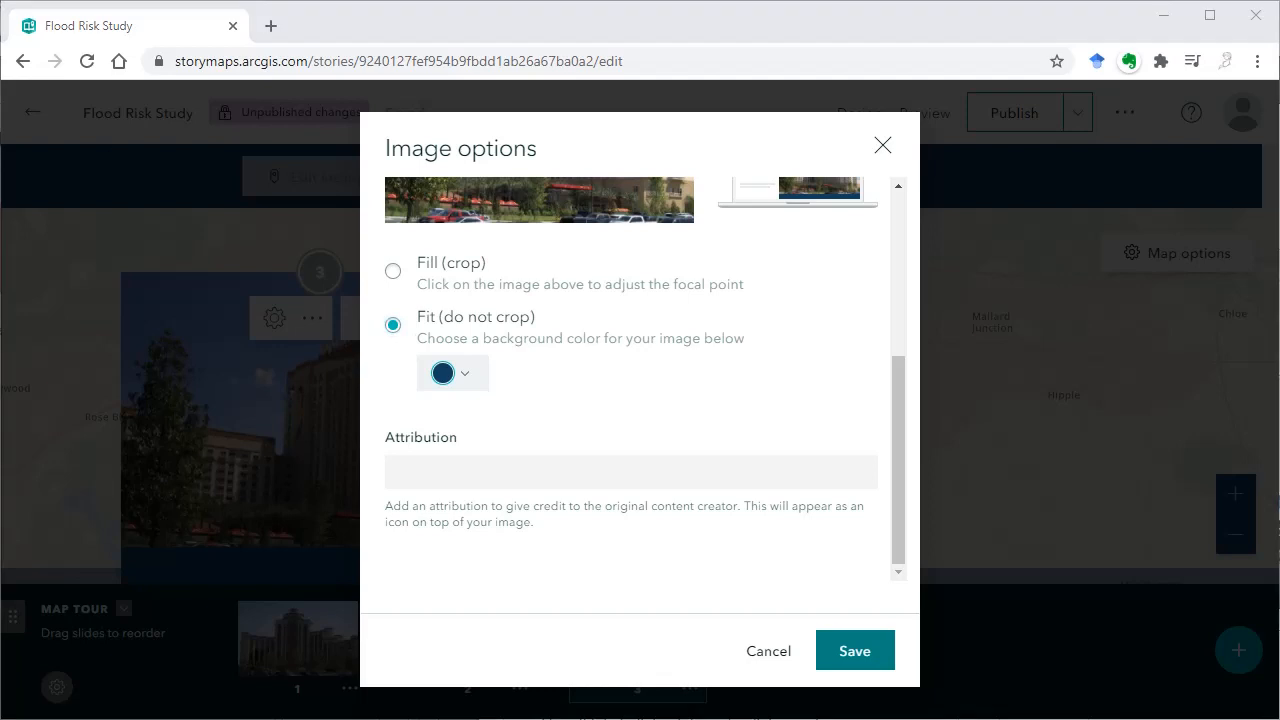
click(403, 470)
text(By CTtcg - Own work, CC BY-SA 4.0, https://commons.wikimedia.org/w/index.php?curid=41847300)
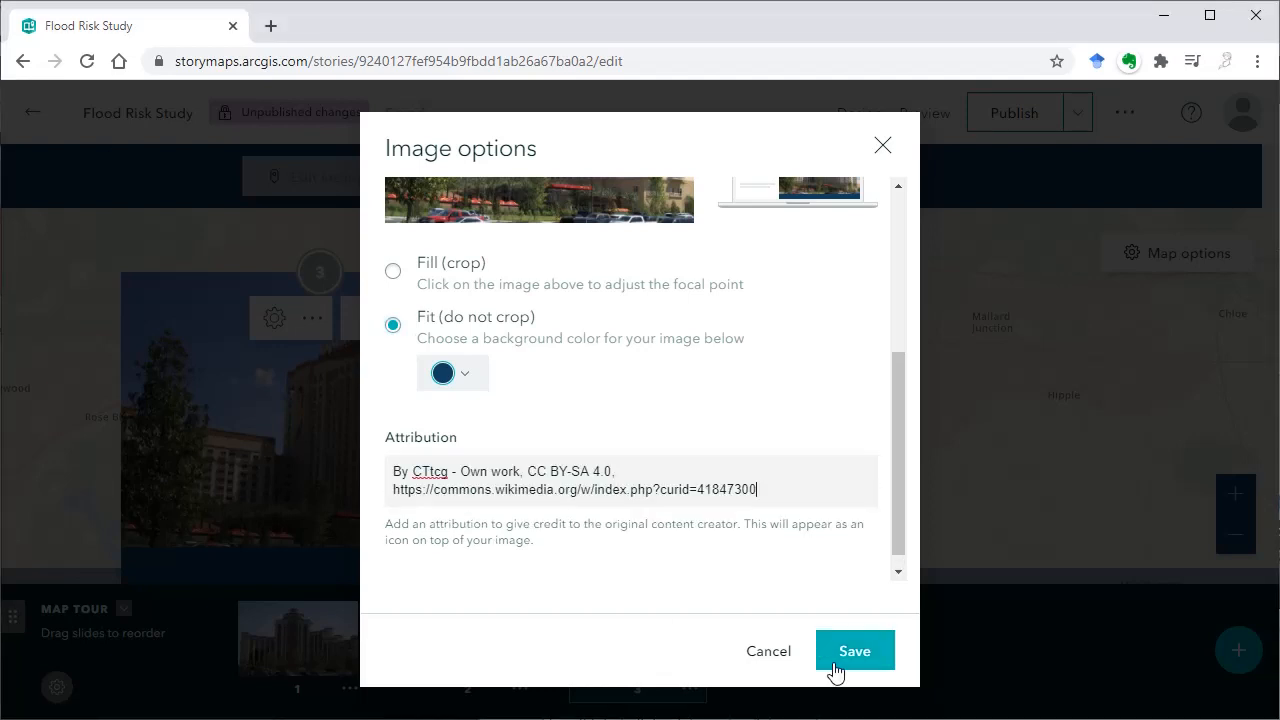
click(855, 658)
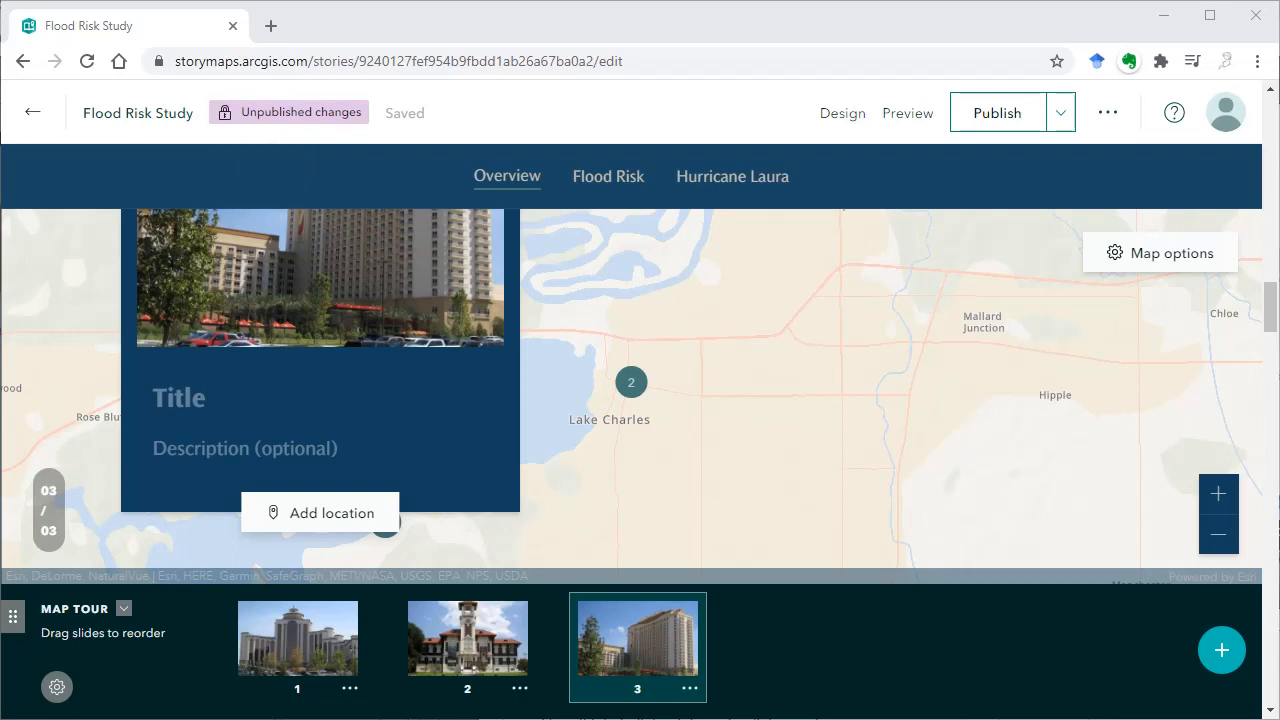
Title the third map tour stop "Colden Nugget Lake Charles"
click(312, 408)
text(Colden Nugget Lake Charles)
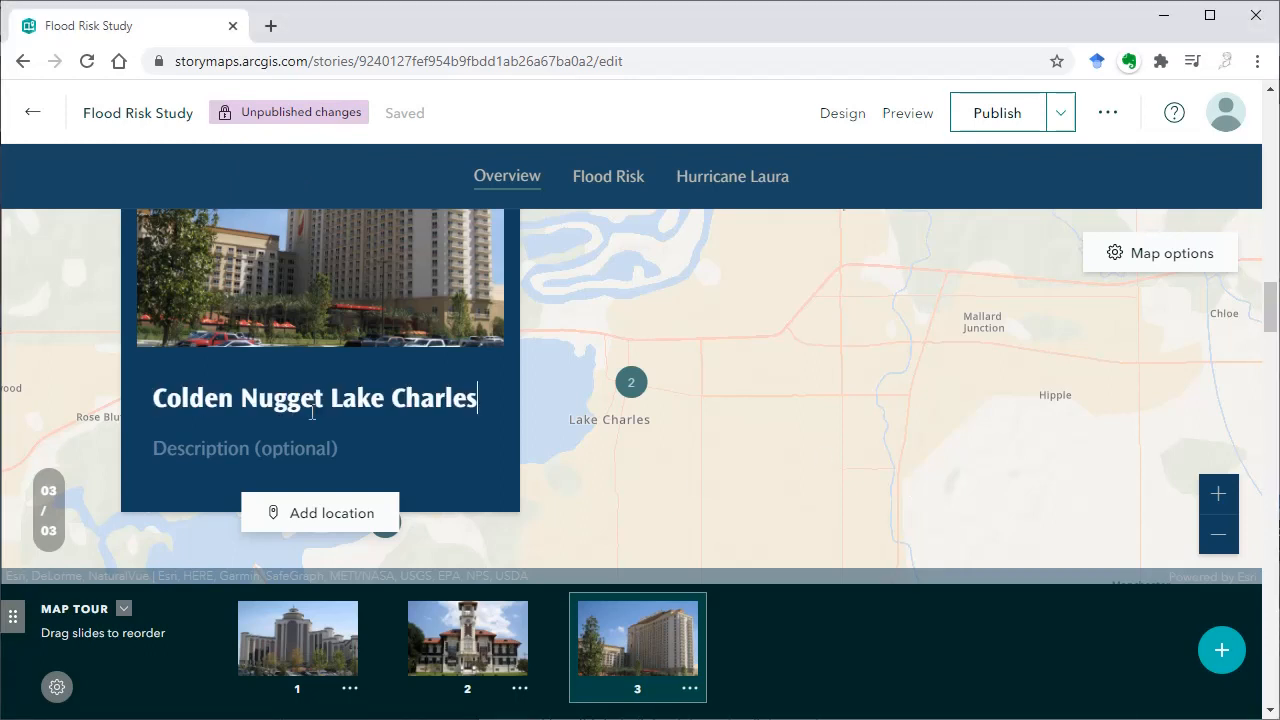
Try to add a location to the third tour stop by entering "Colden Nugget Lake Charles" in the location search
click(334, 518)
click(998, 114)
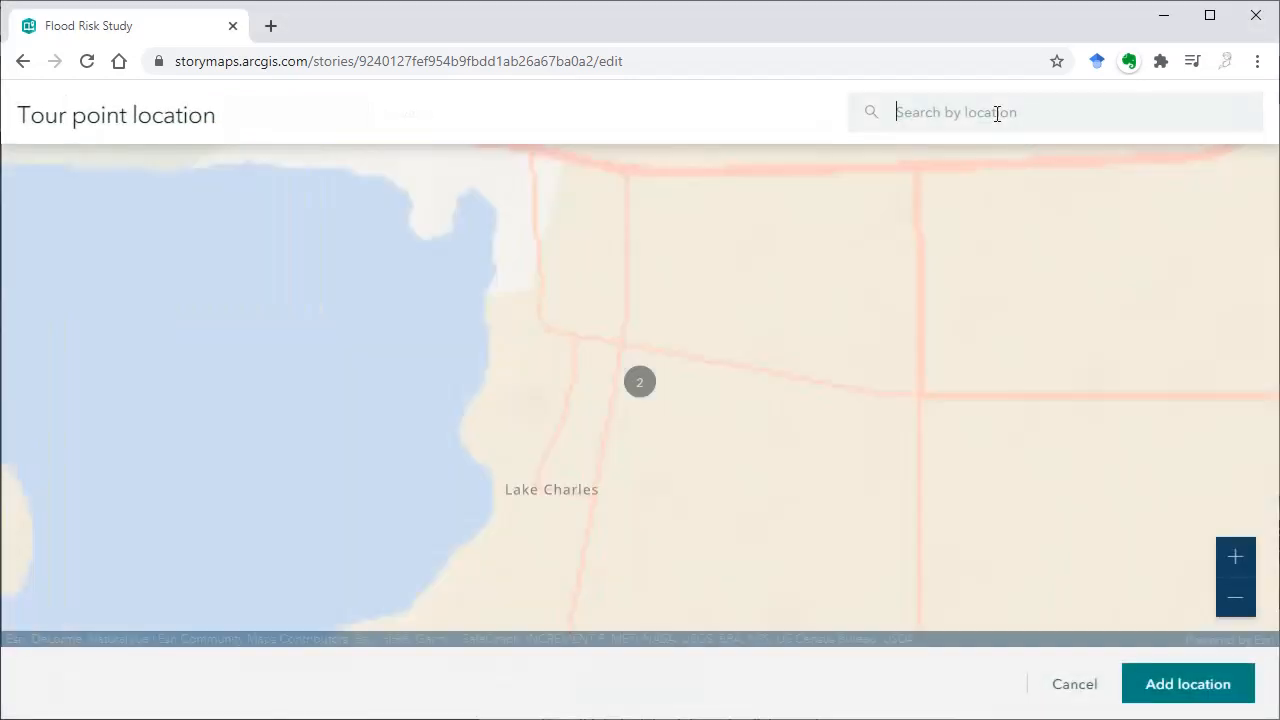
text(Colden Nugget Lake Charles)
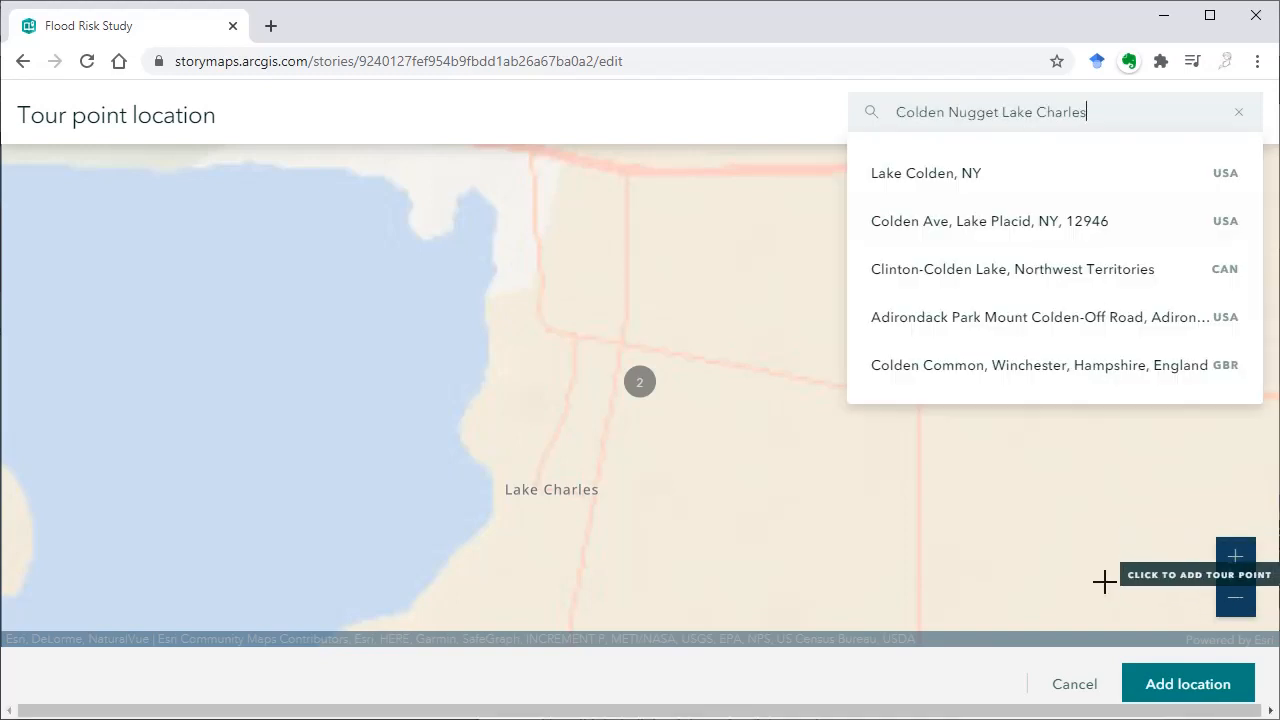
click(1153, 686)
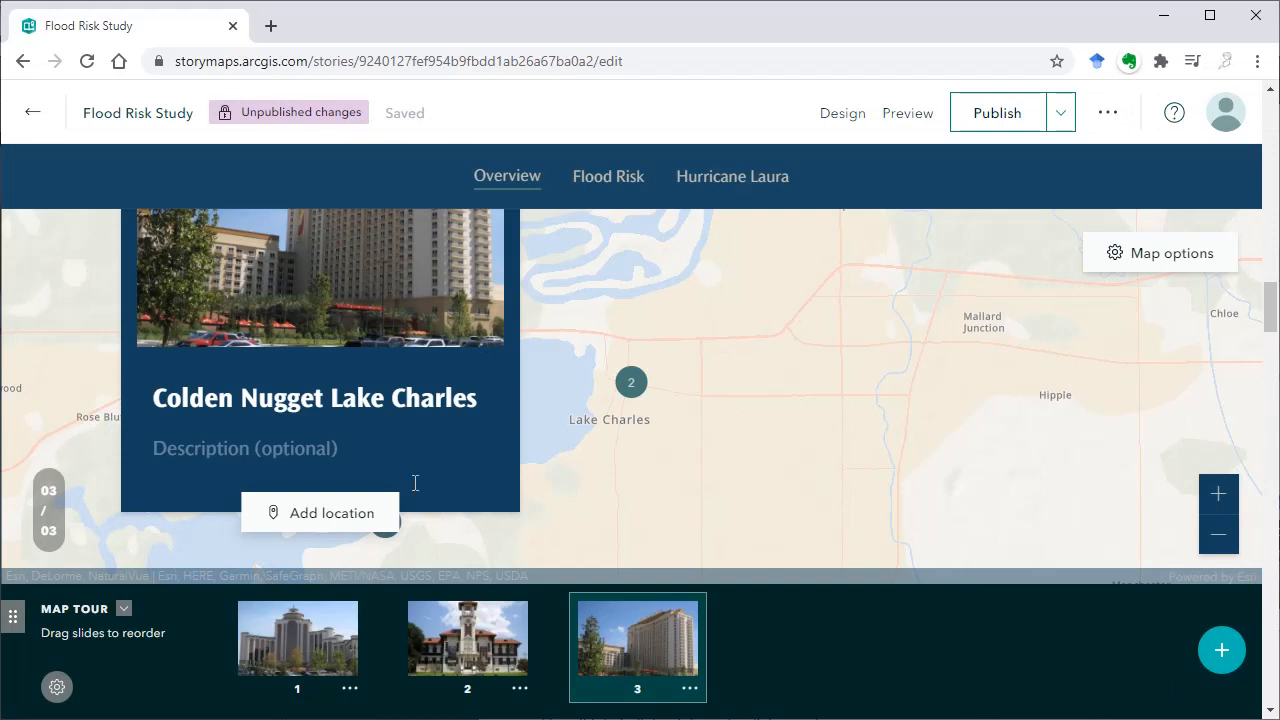
Search for "Colden Nugget Lake Charles" and place the third tour point at the found Golden Nugget Lake Charles place
click(354, 525)
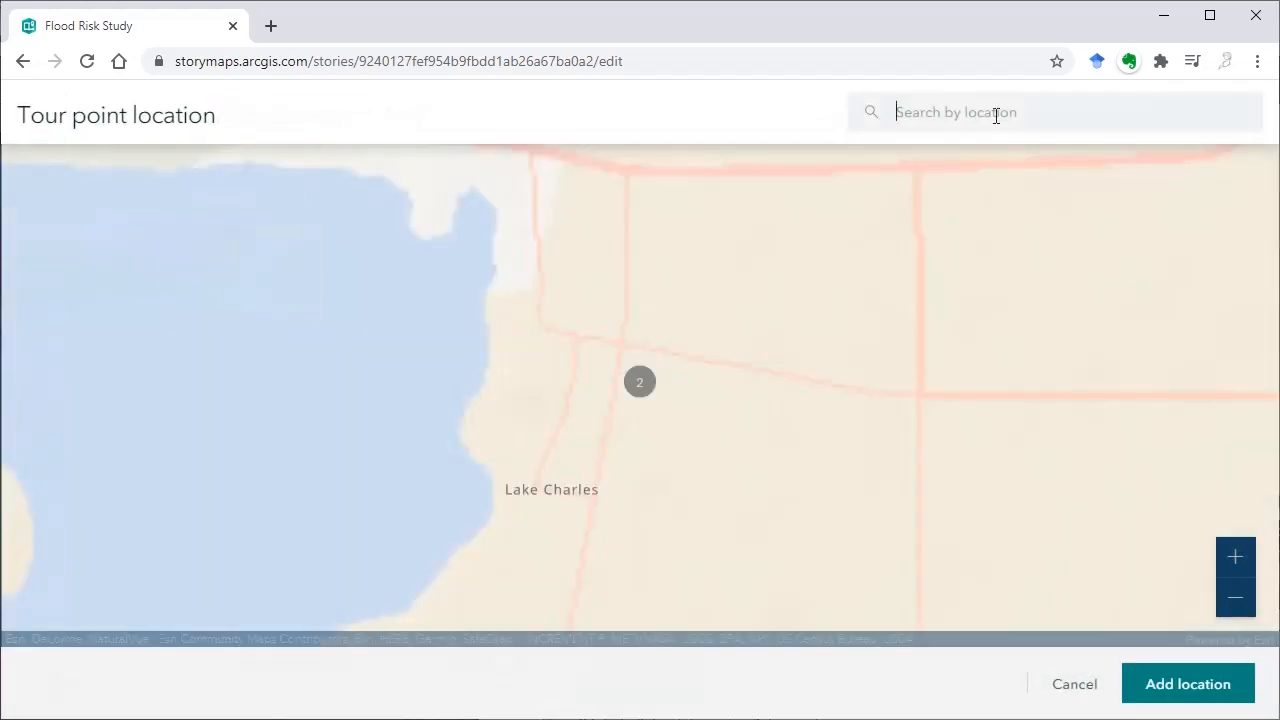
text(Colden Nugget Lake Charles)
key(Return)
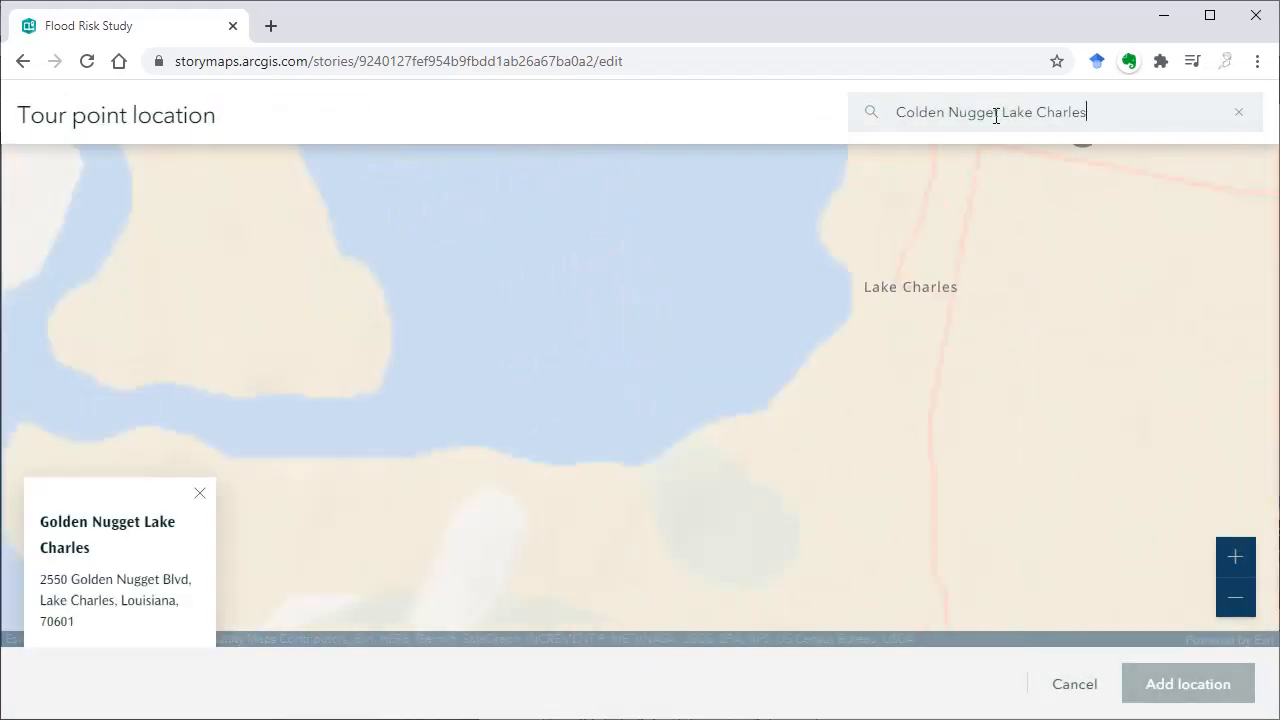
click(764, 590)
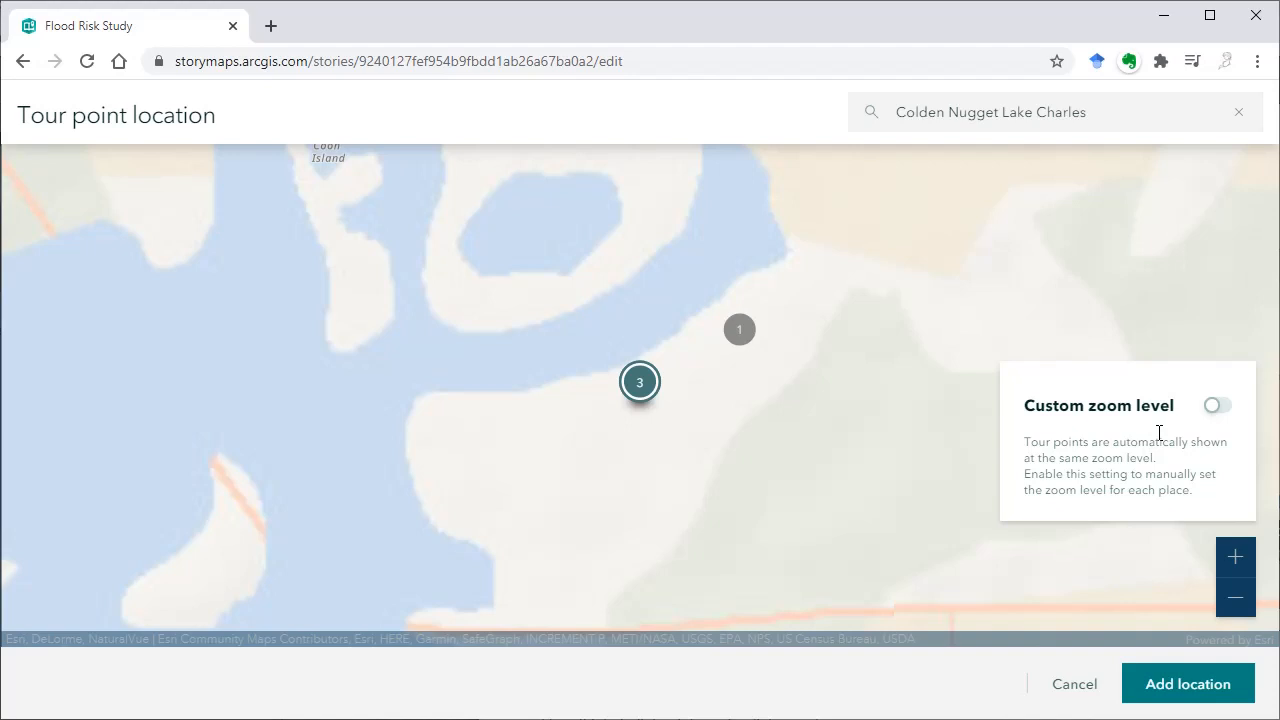
Enable a custom zoom level of 15 for the third tour point and save its location
click(1213, 405)
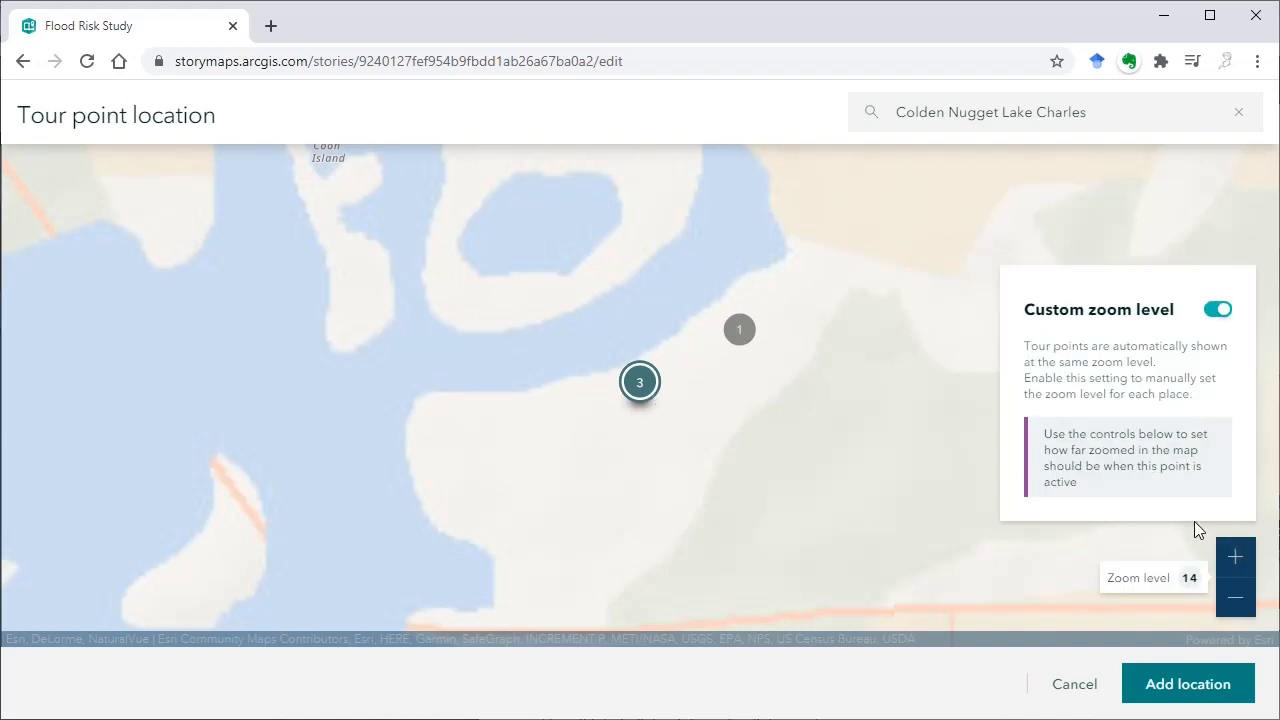
click(1233, 558)
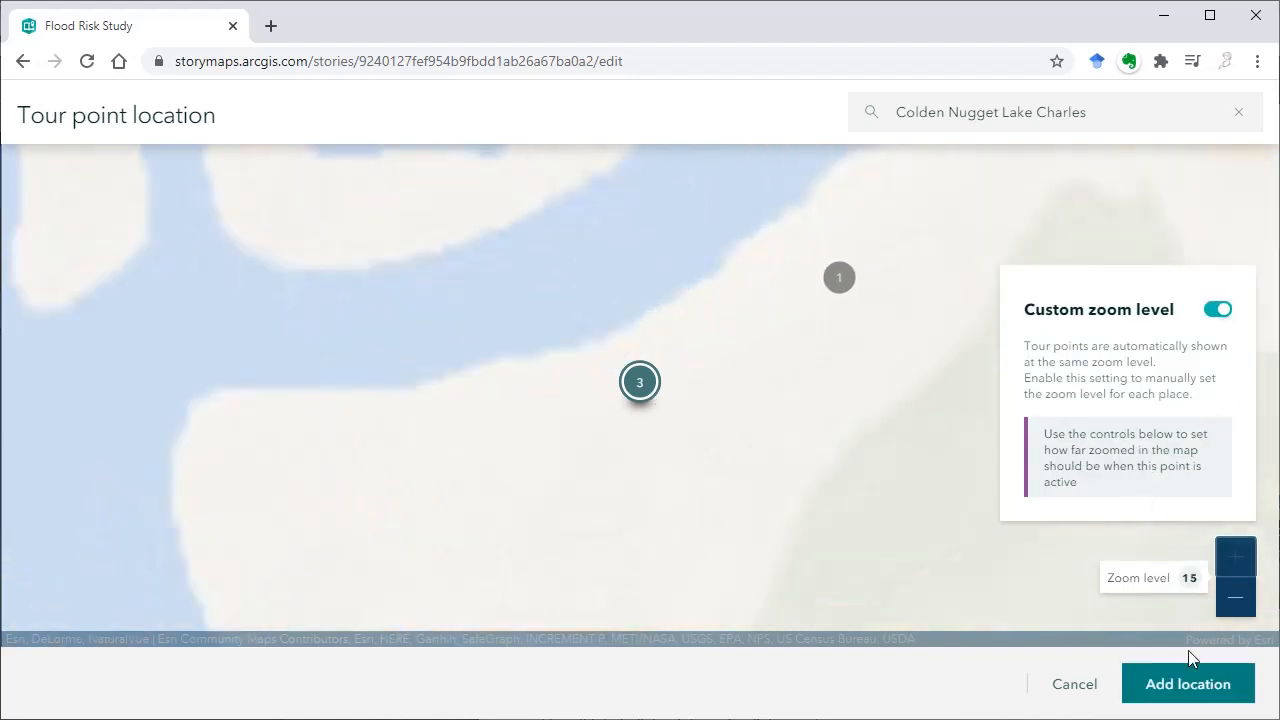
click(1190, 688)
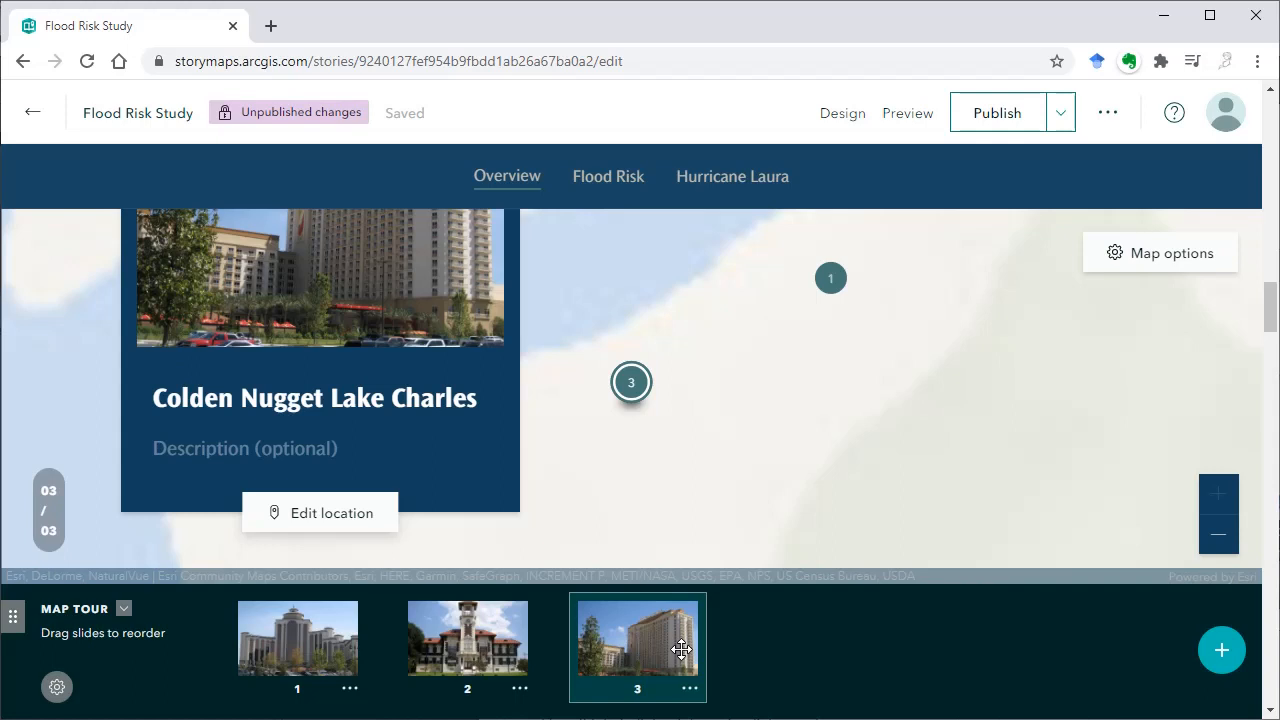
Preview the story, review how the map moves through the three tour stops, and return to editing
mouse_move(681, 650)
mouse_down()
mouse_move(395, 652)
mouse_move(672, 648)
mouse_move(660, 650)
mouse_up()
mouse_move(294, 651)
mouse_down()
mouse_move(500, 677)
mouse_move(300, 666)
mouse_up()
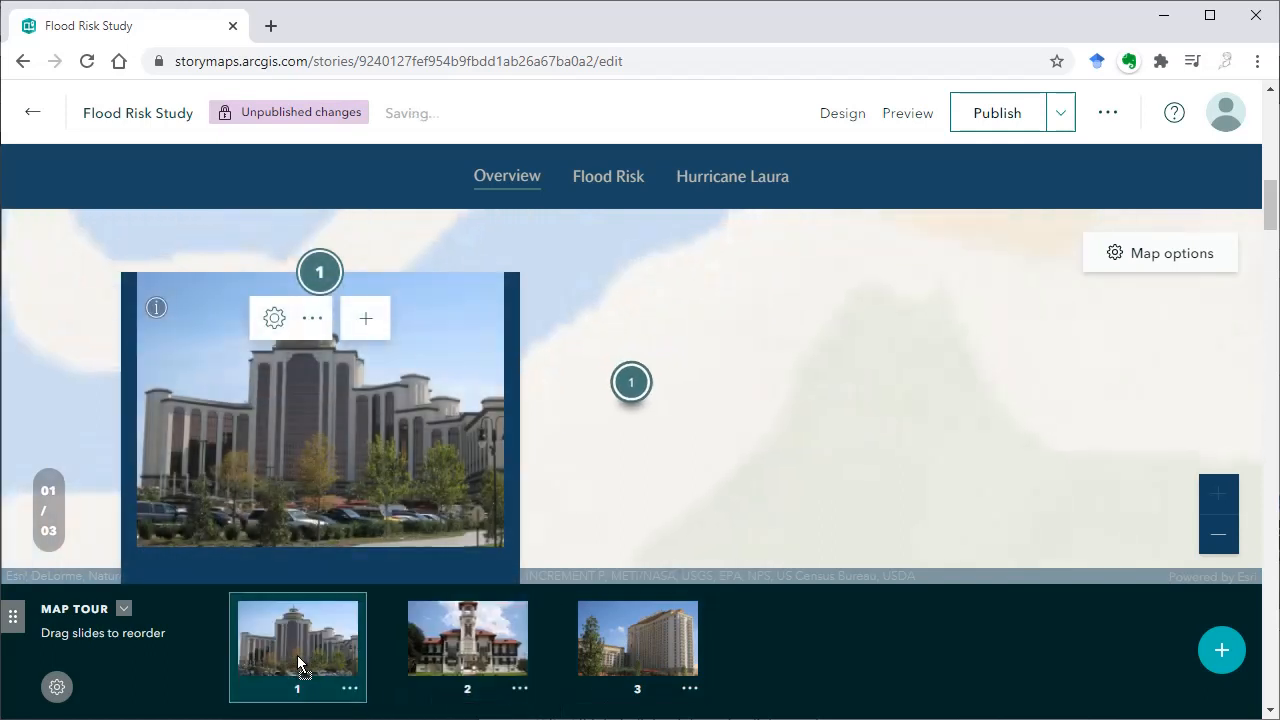
click(908, 121)
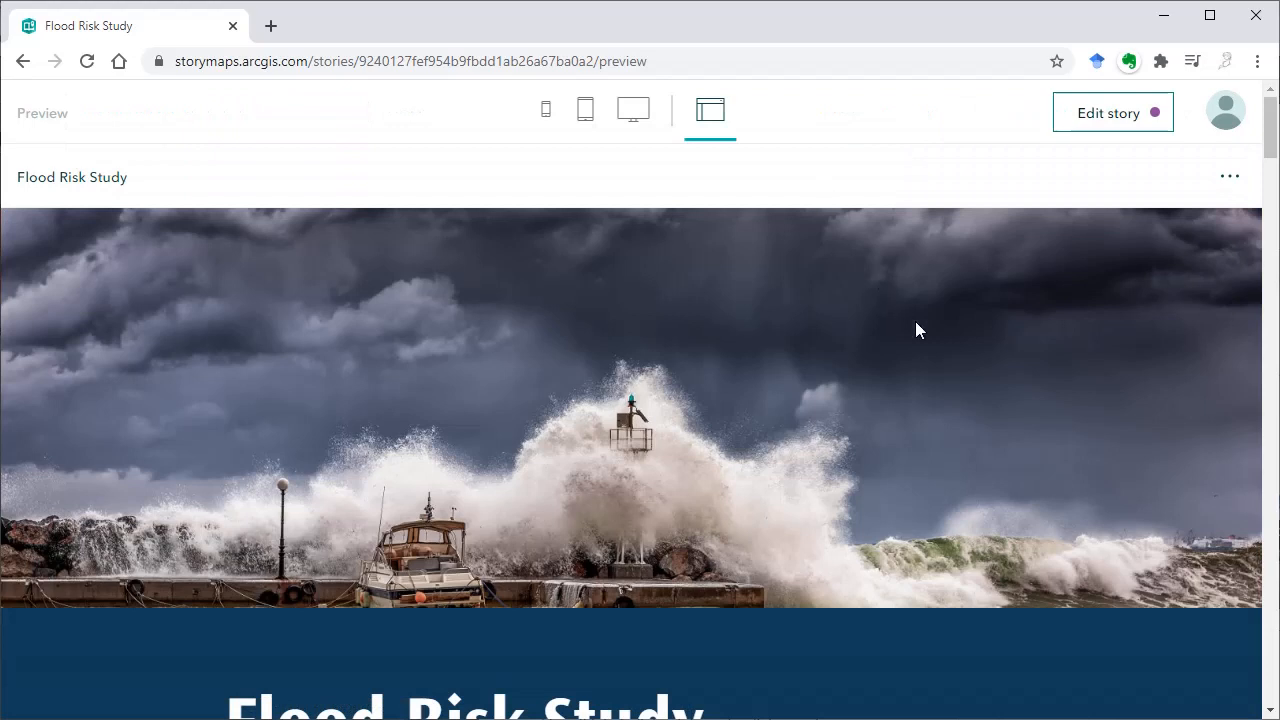
scroll(1101, 305, down, 8)
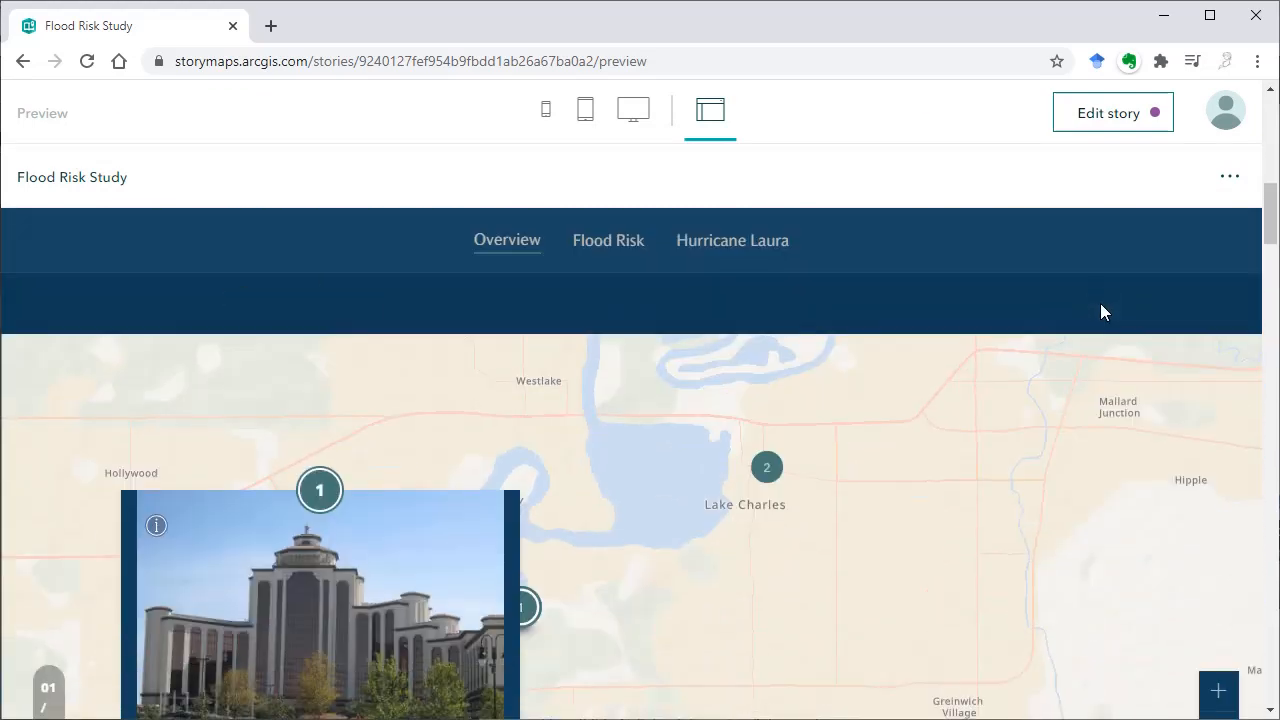
scroll(1003, 255, down, 1)
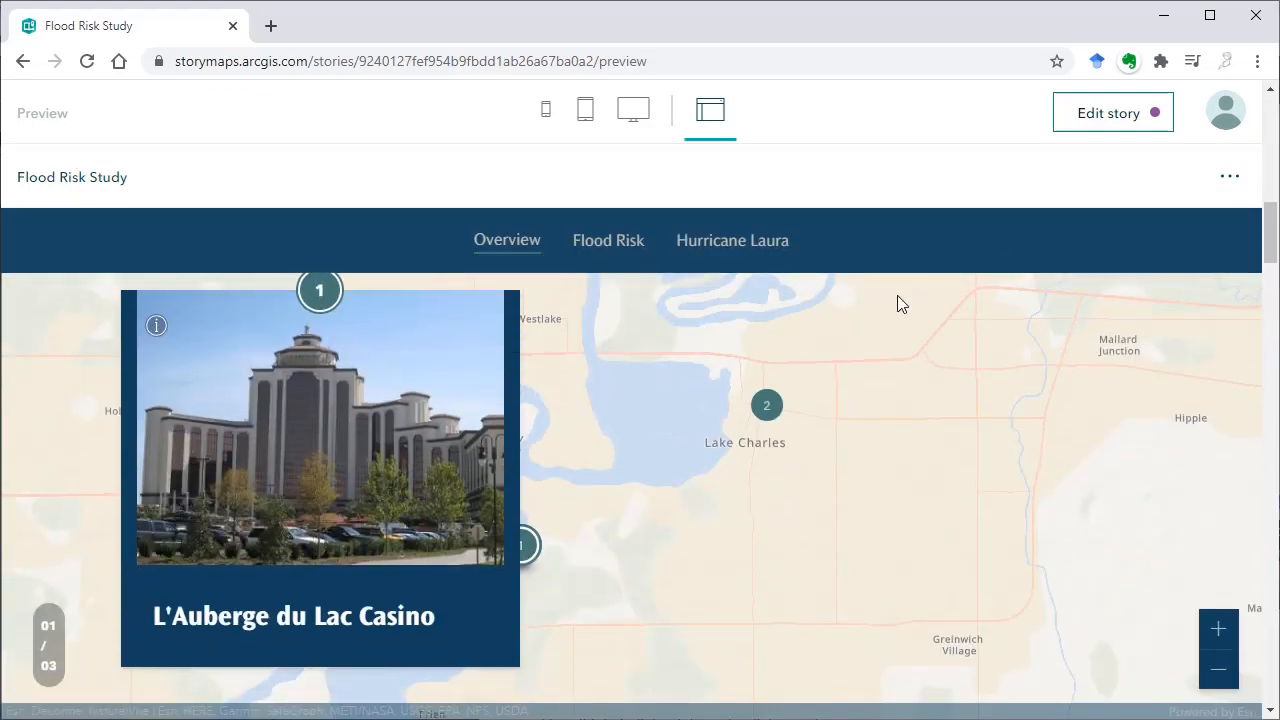
scroll(883, 402, down, 4)
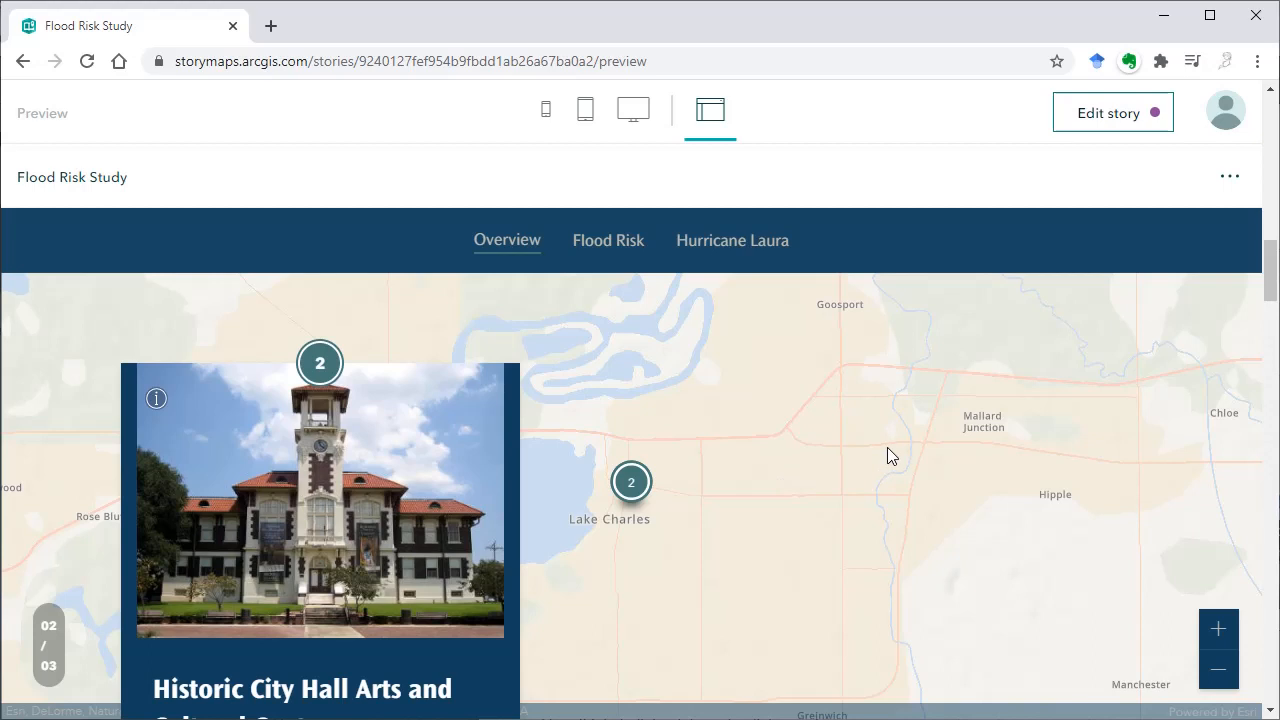
scroll(900, 467, down, 5)
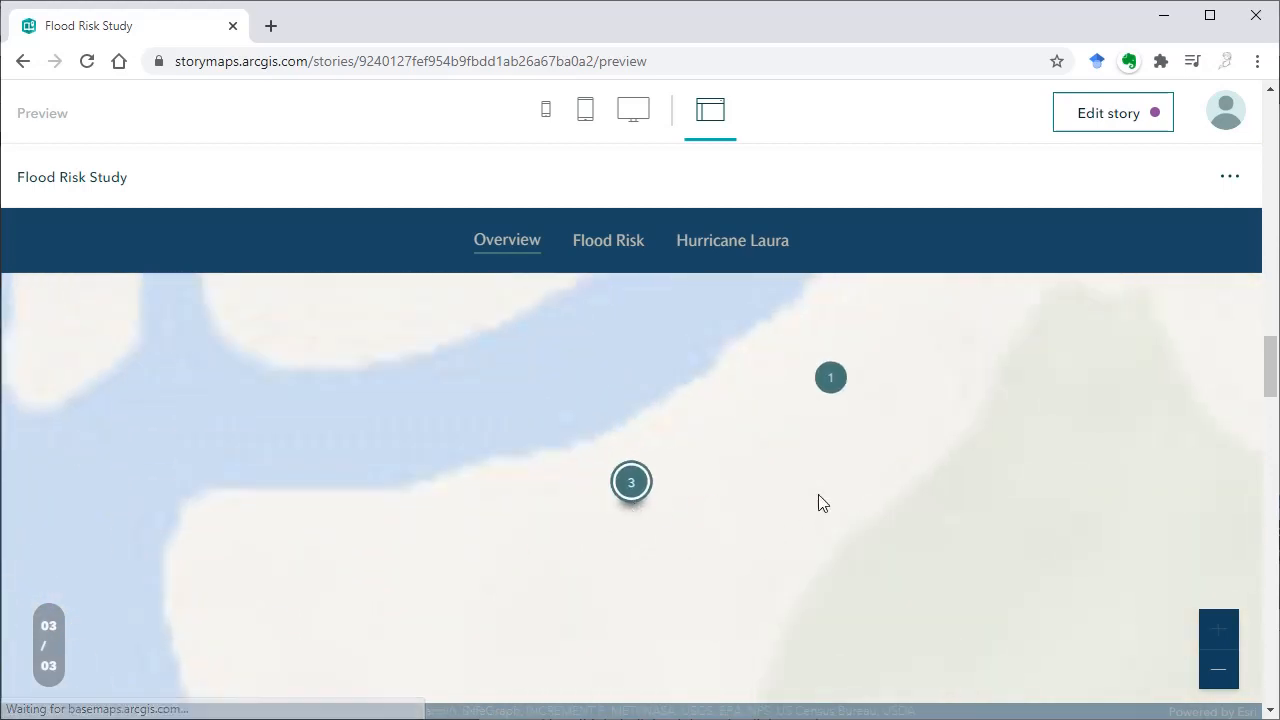
scroll(818, 502, down, 1)
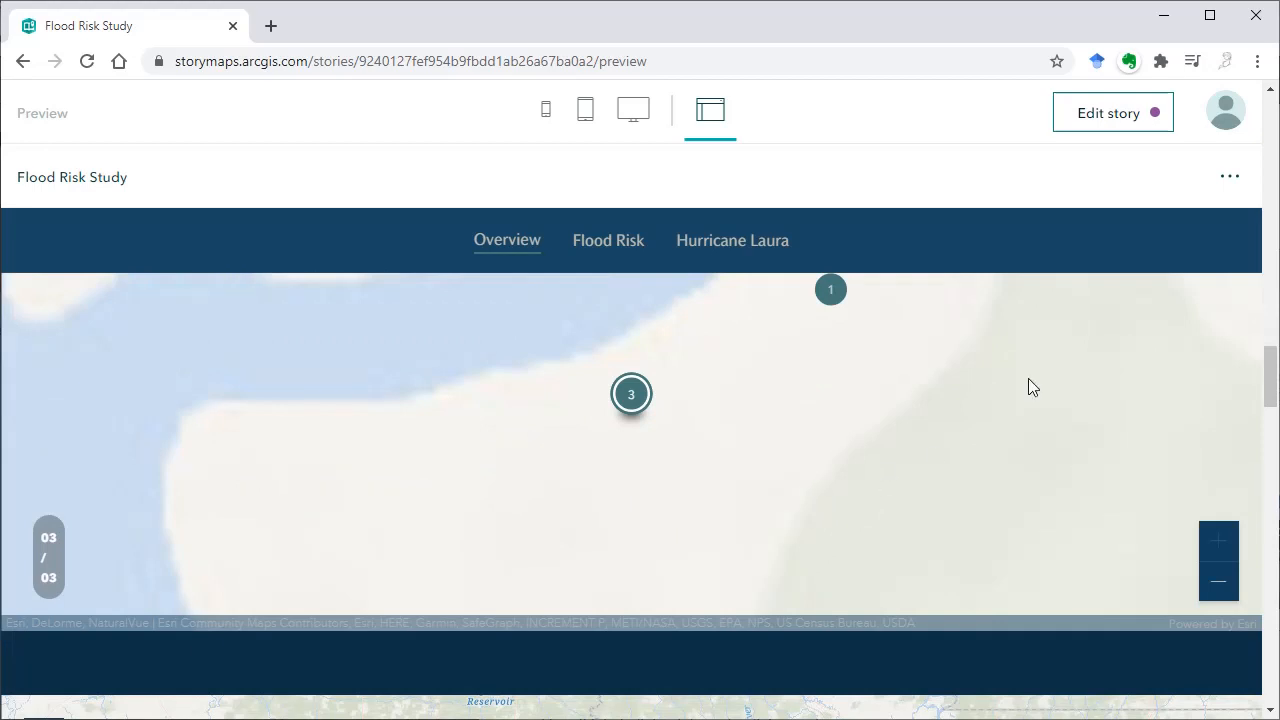
click(1104, 118)
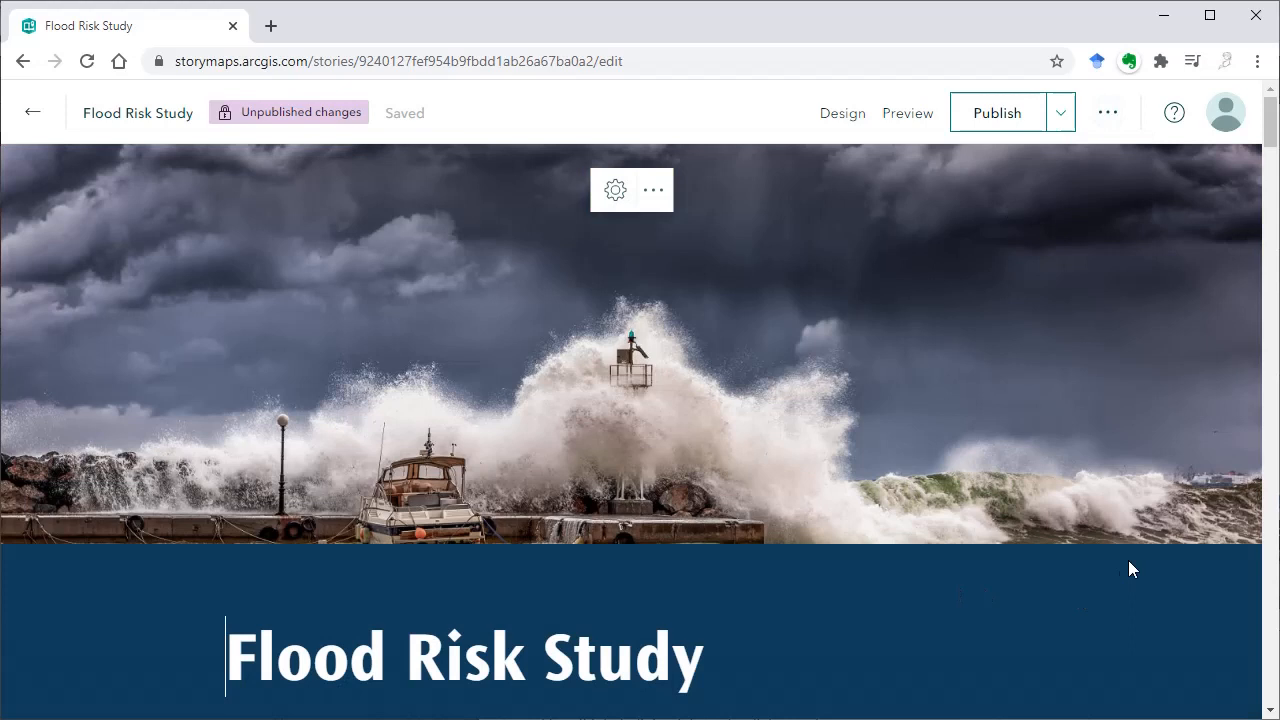
Change the map tour layout to Guided with the Media focused style
scroll(1068, 583, down, 1)
scroll(1081, 495, down, 8)
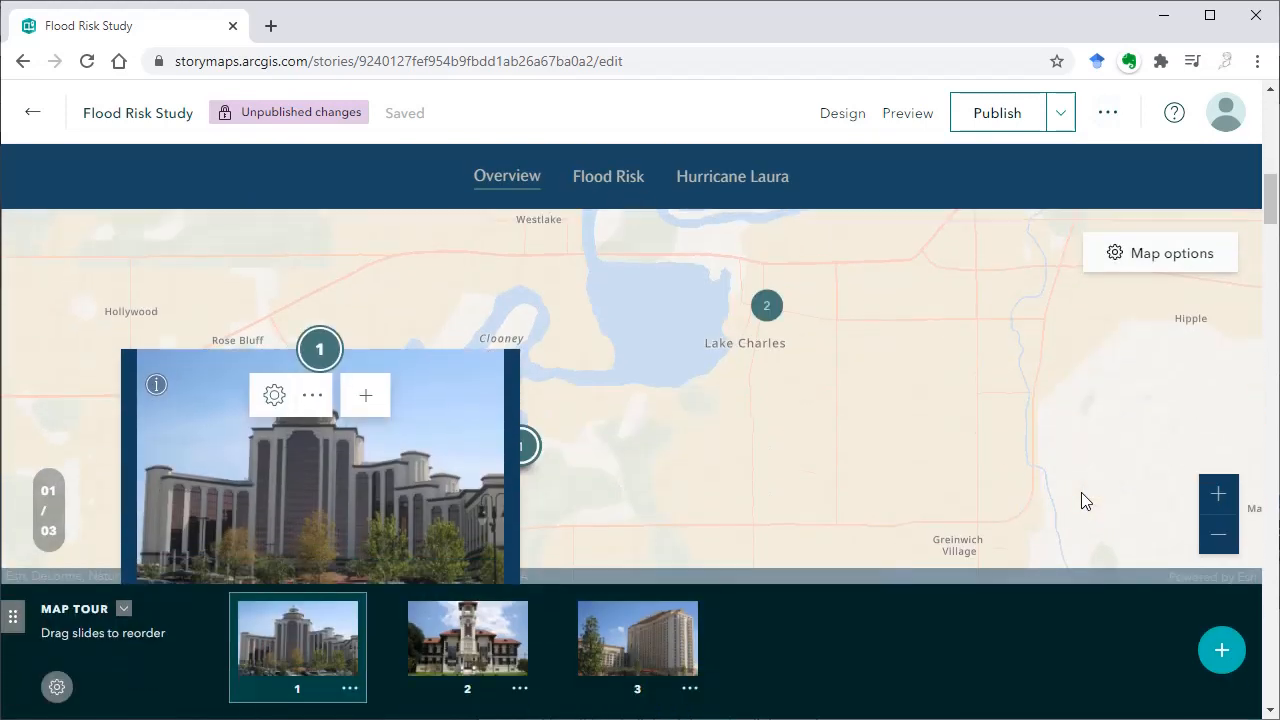
click(57, 686)
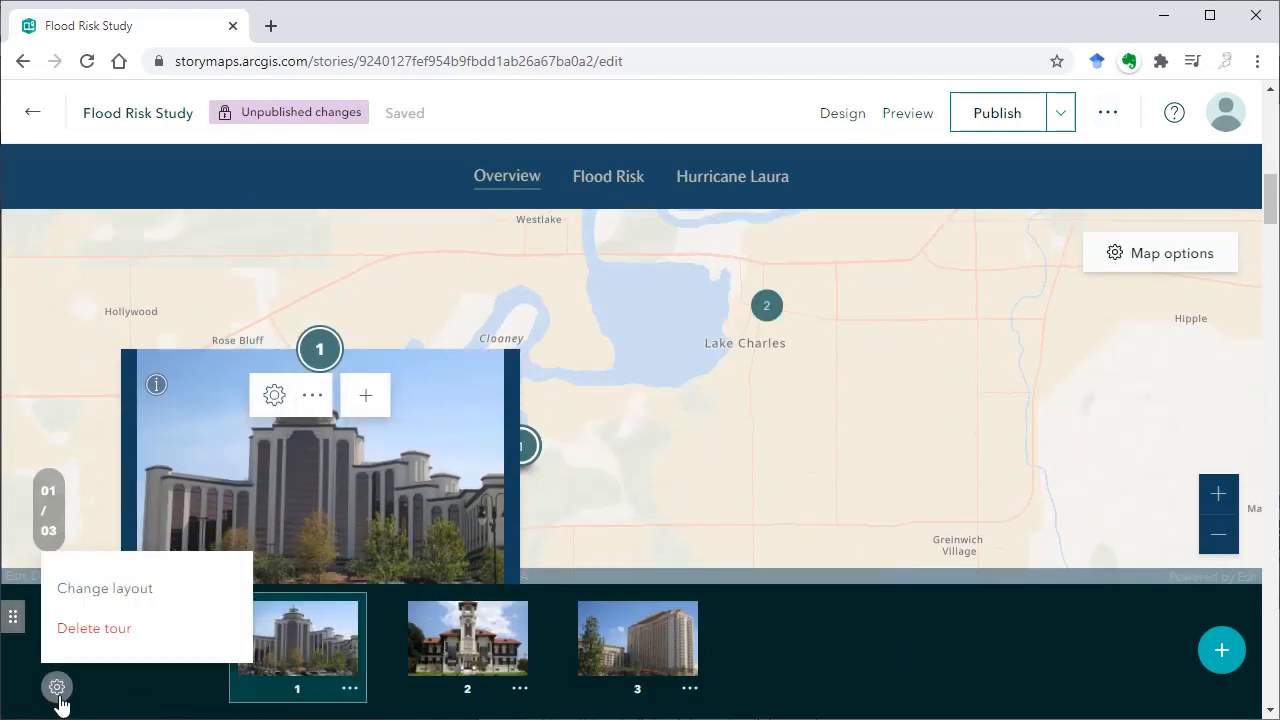
click(128, 590)
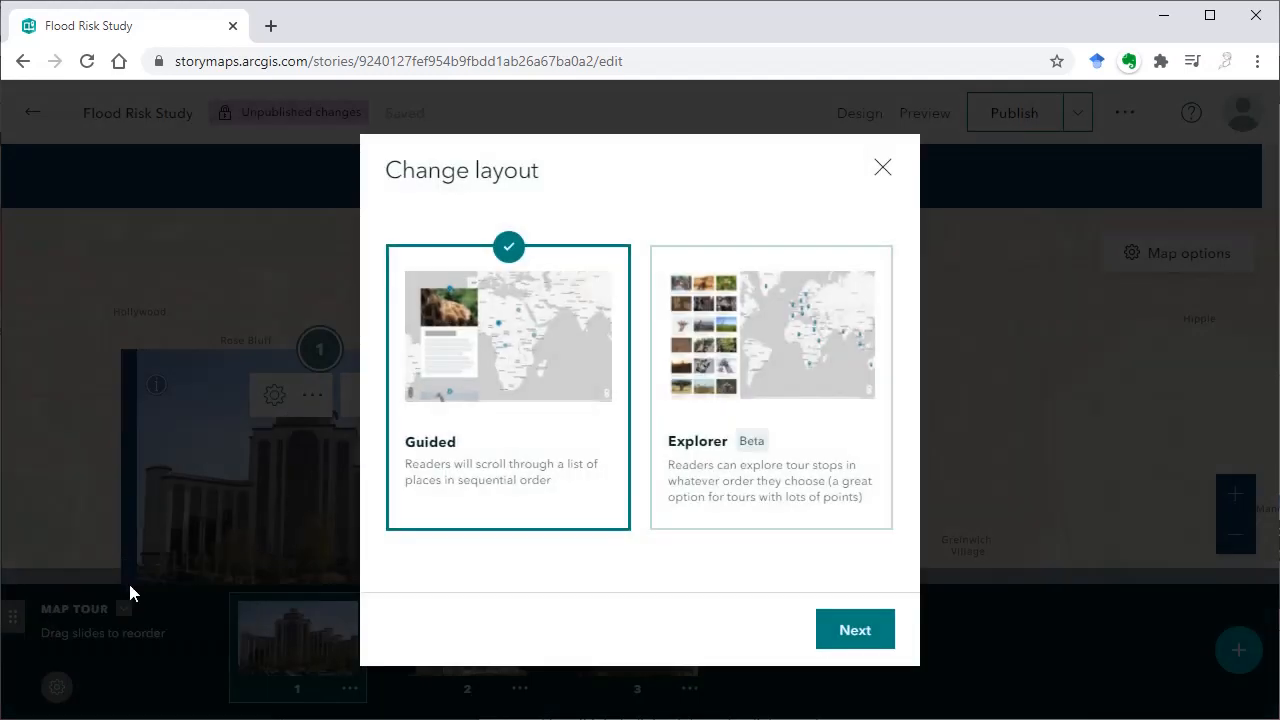
click(820, 614)
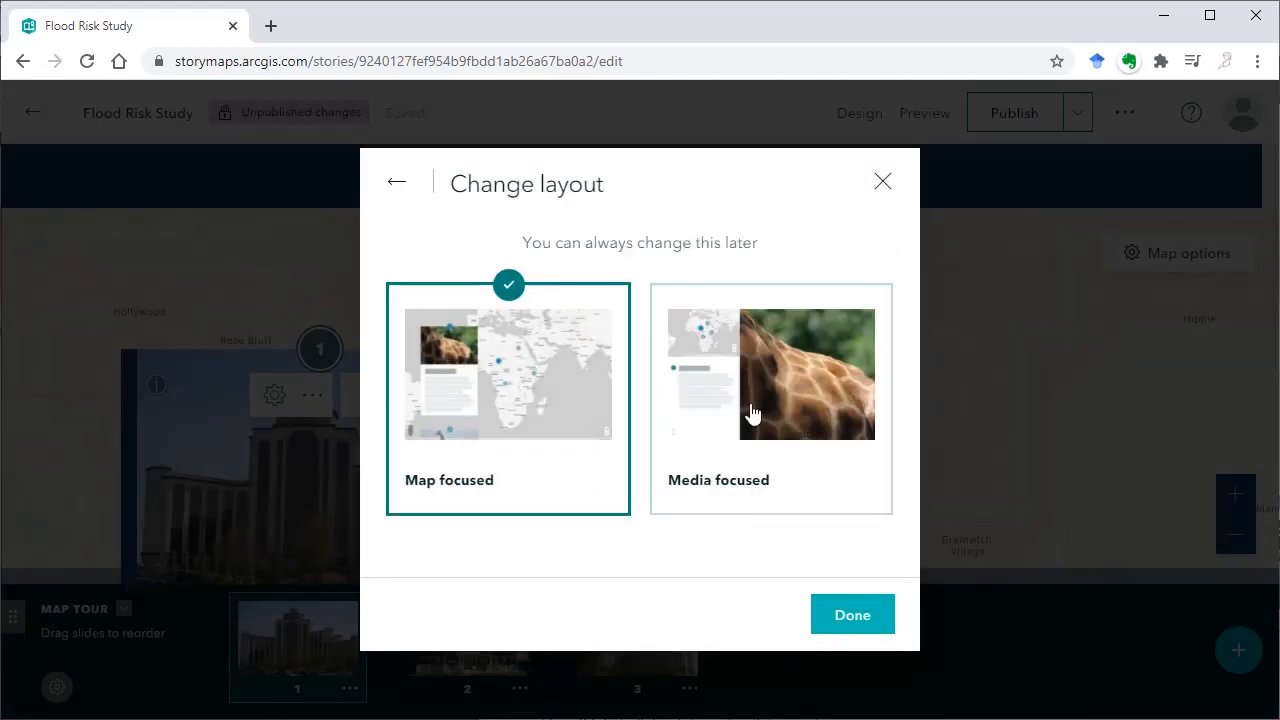
click(760, 400)
click(842, 626)
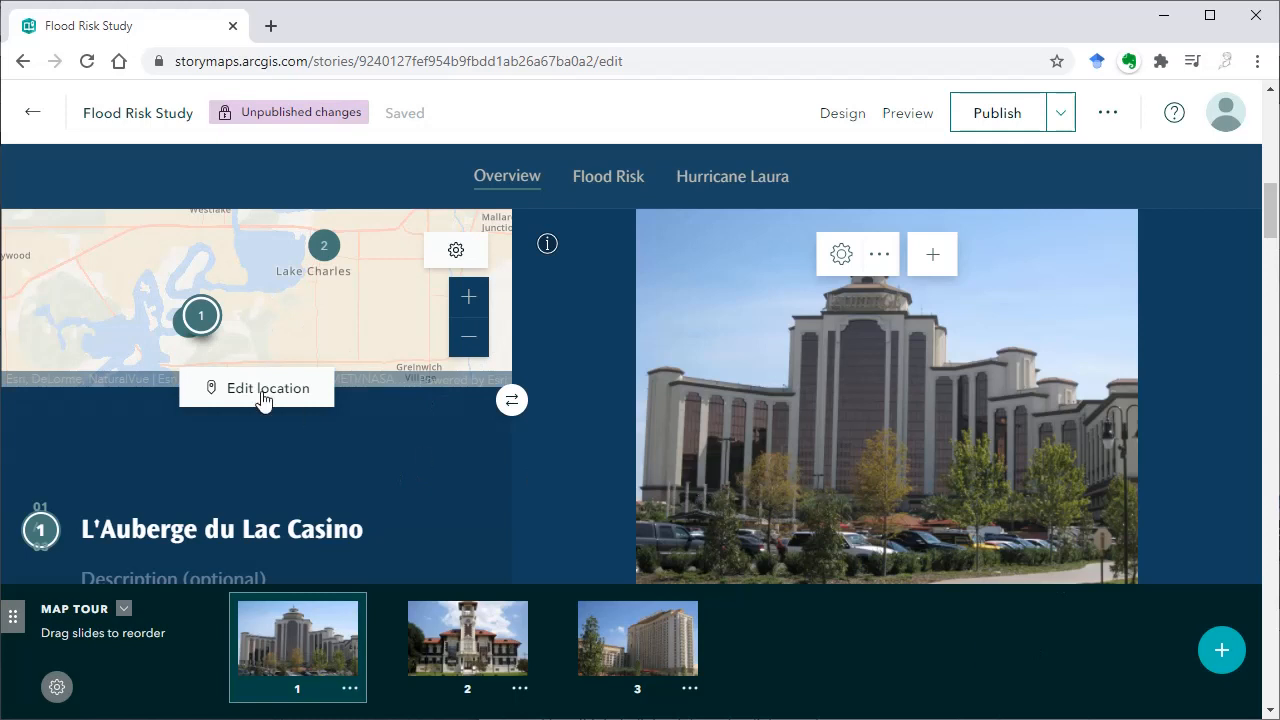
Change the map tour layout to Explorer with the Grid style
click(56, 687)
click(94, 600)
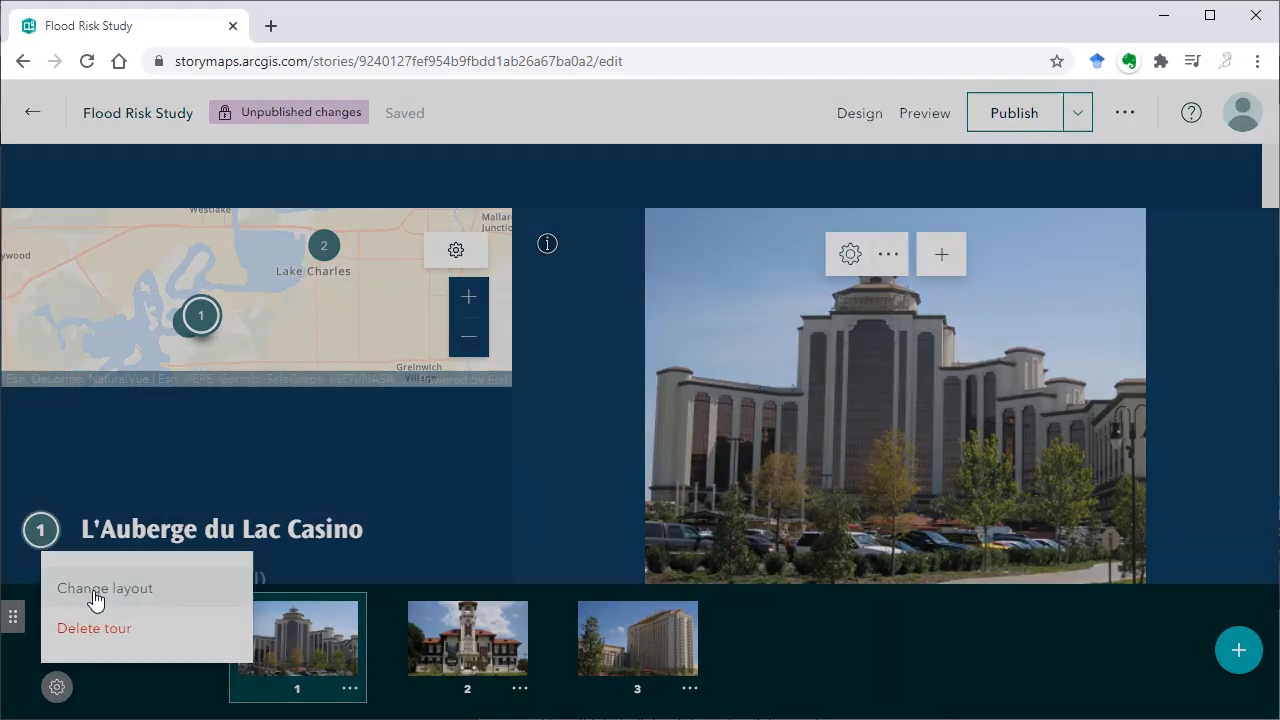
click(782, 396)
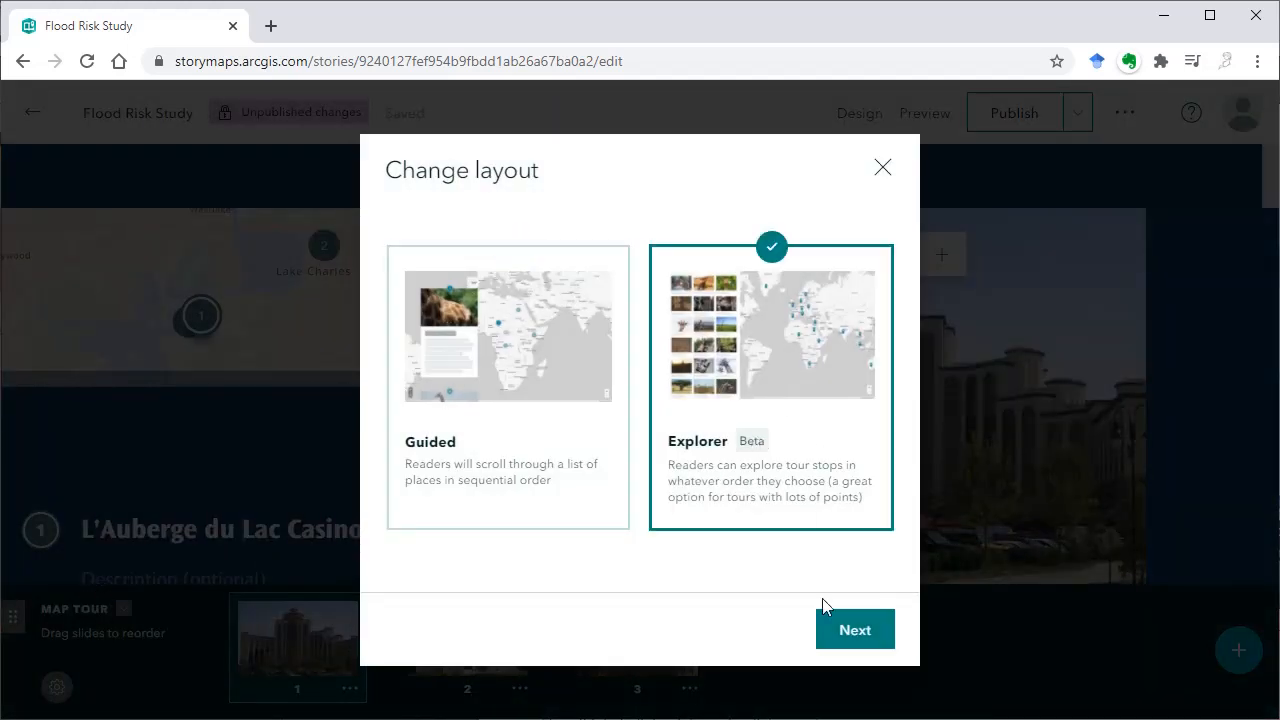
click(847, 627)
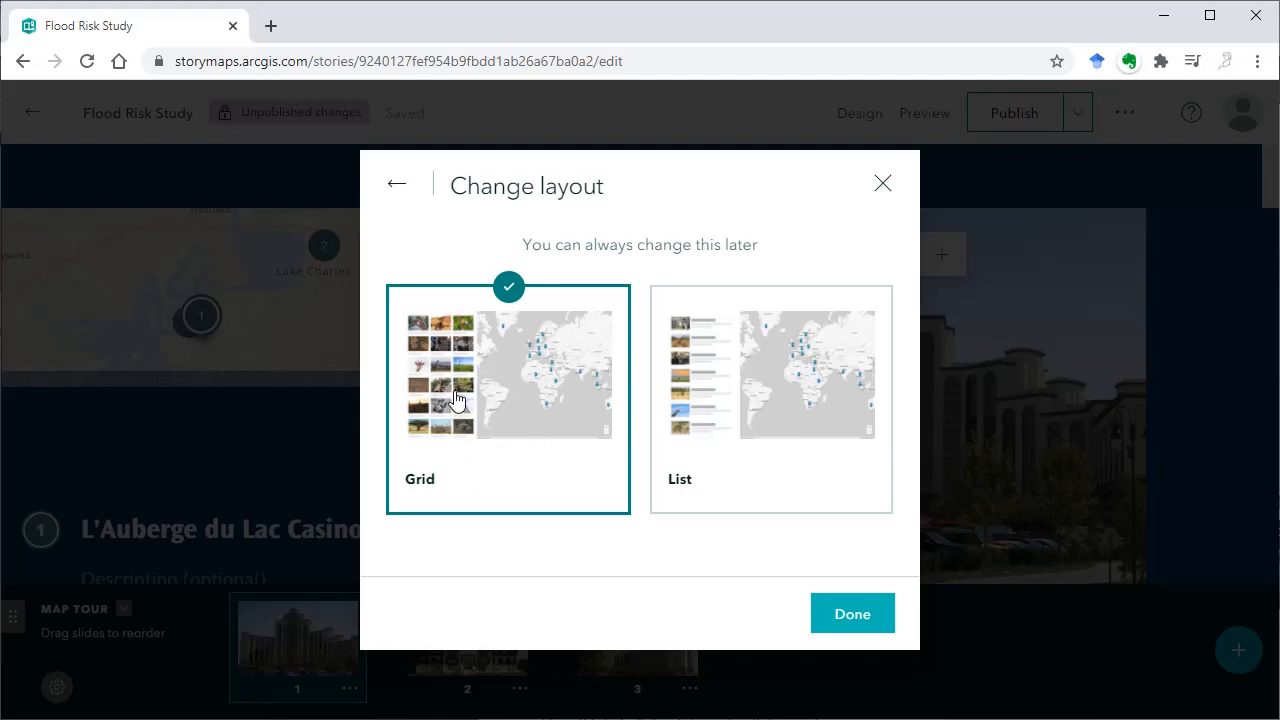
click(849, 611)
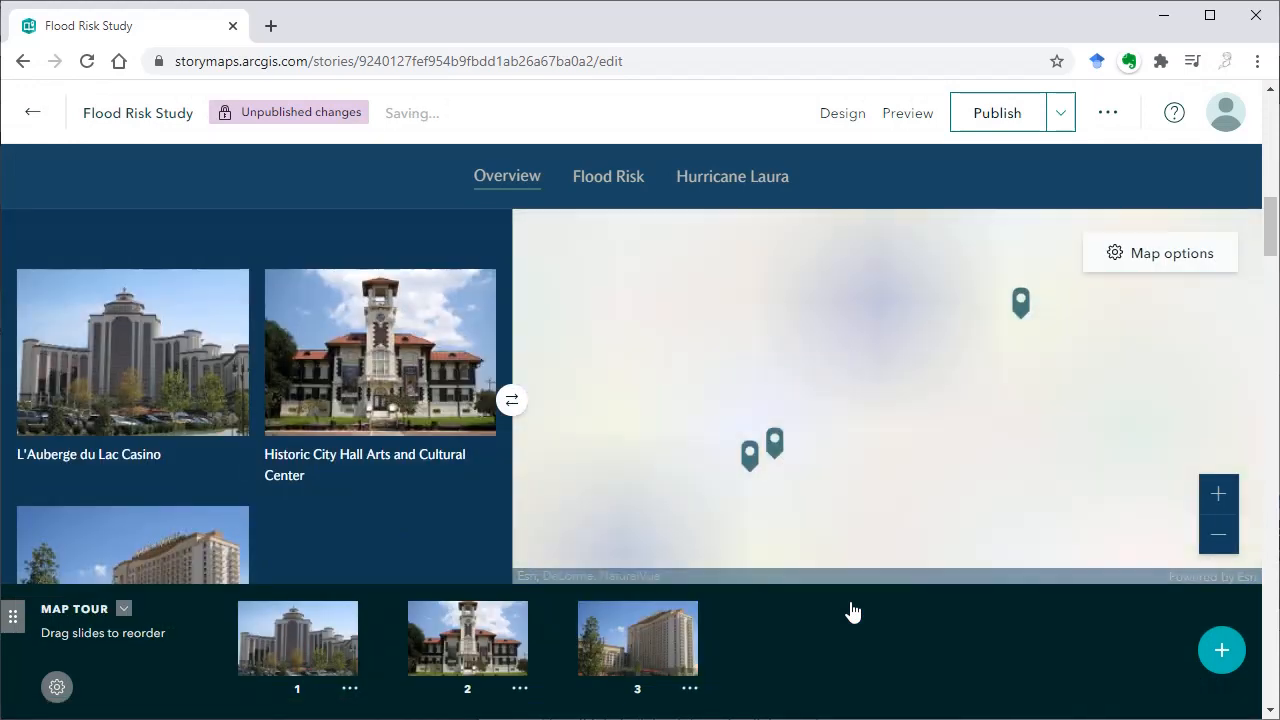
Examine the grid tour by opening the Golden Nugget, L'Auberge du Lac Casino and Historic City Hall stops from their map markers
scroll(888, 434, down, 2)
scroll(888, 434, up, 1)
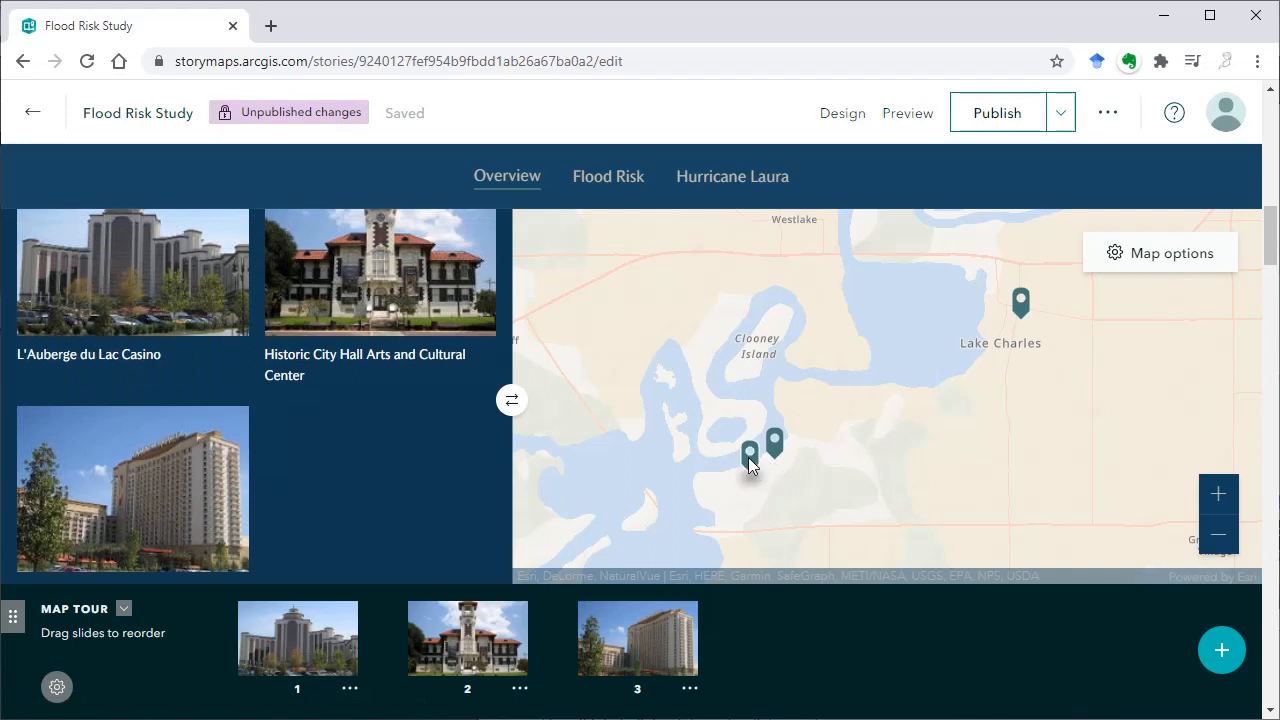
click(748, 457)
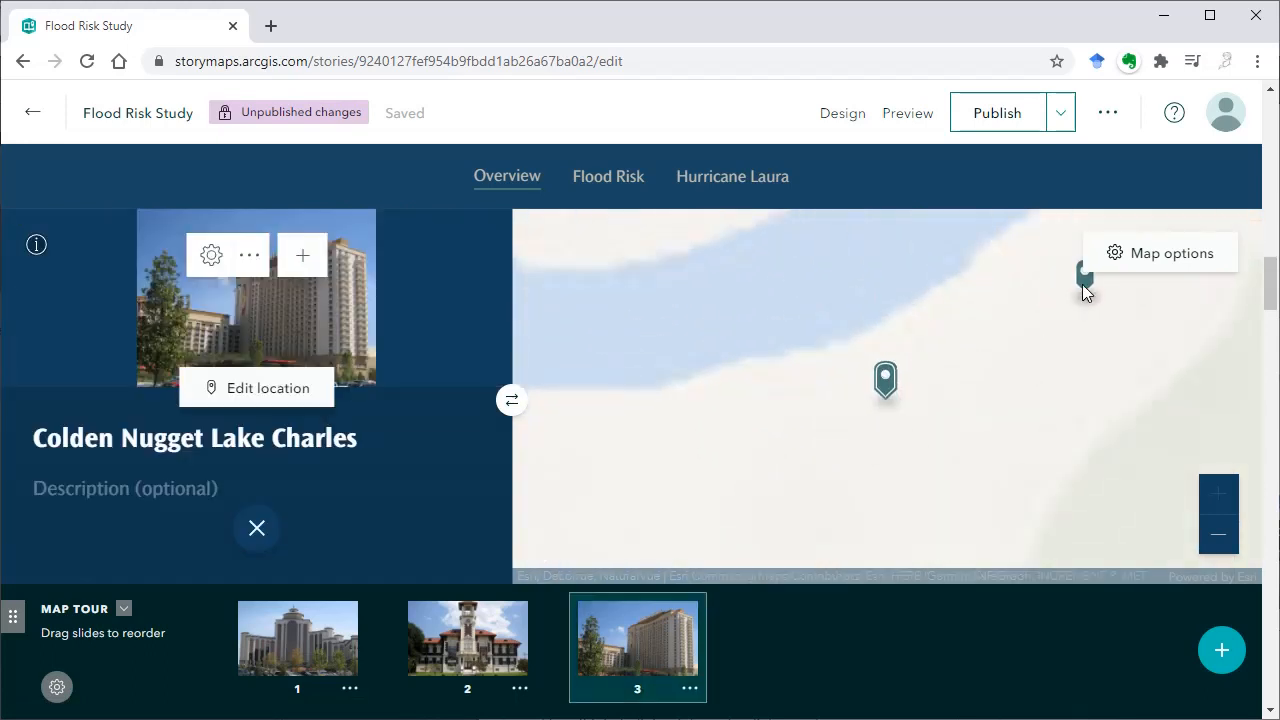
click(1083, 284)
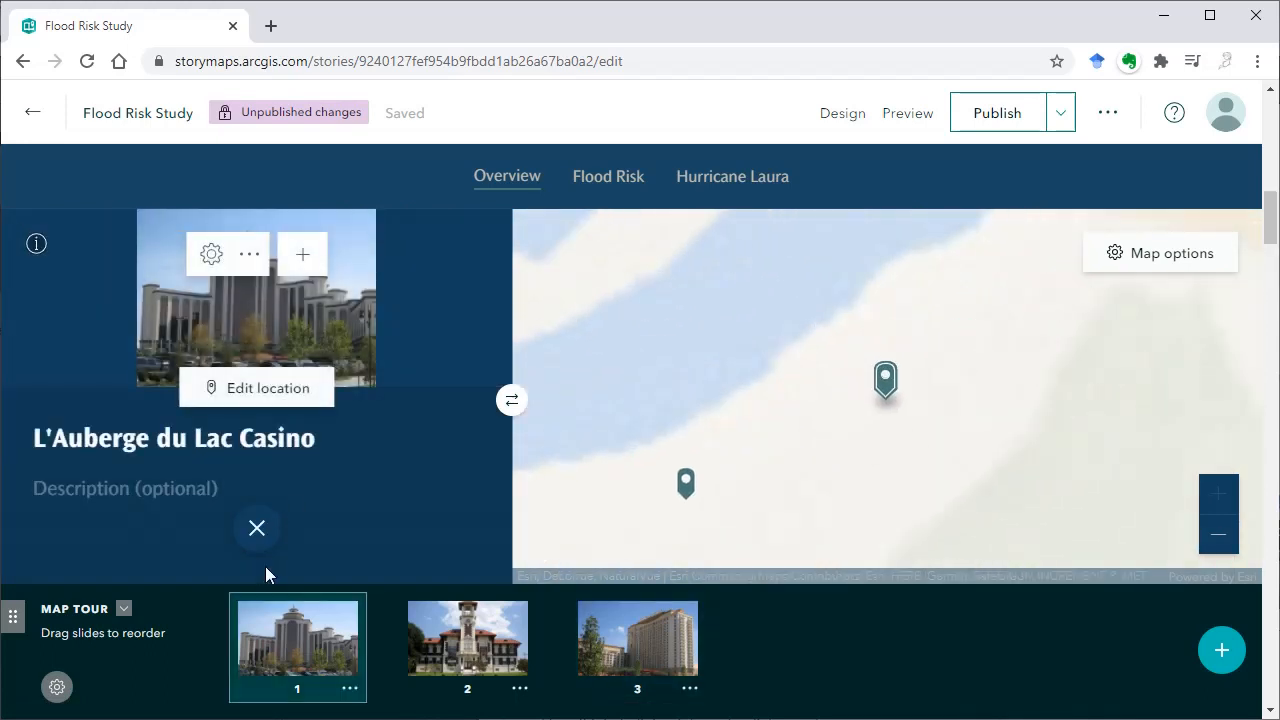
click(256, 530)
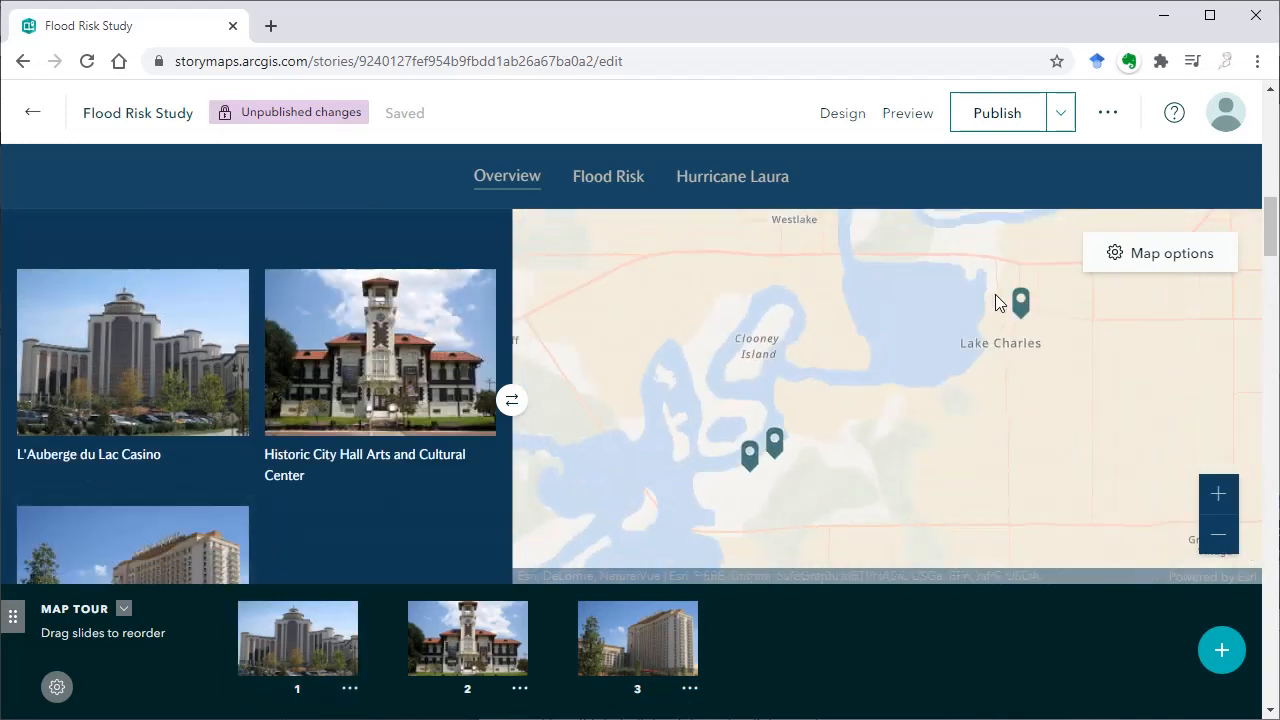
click(1020, 300)
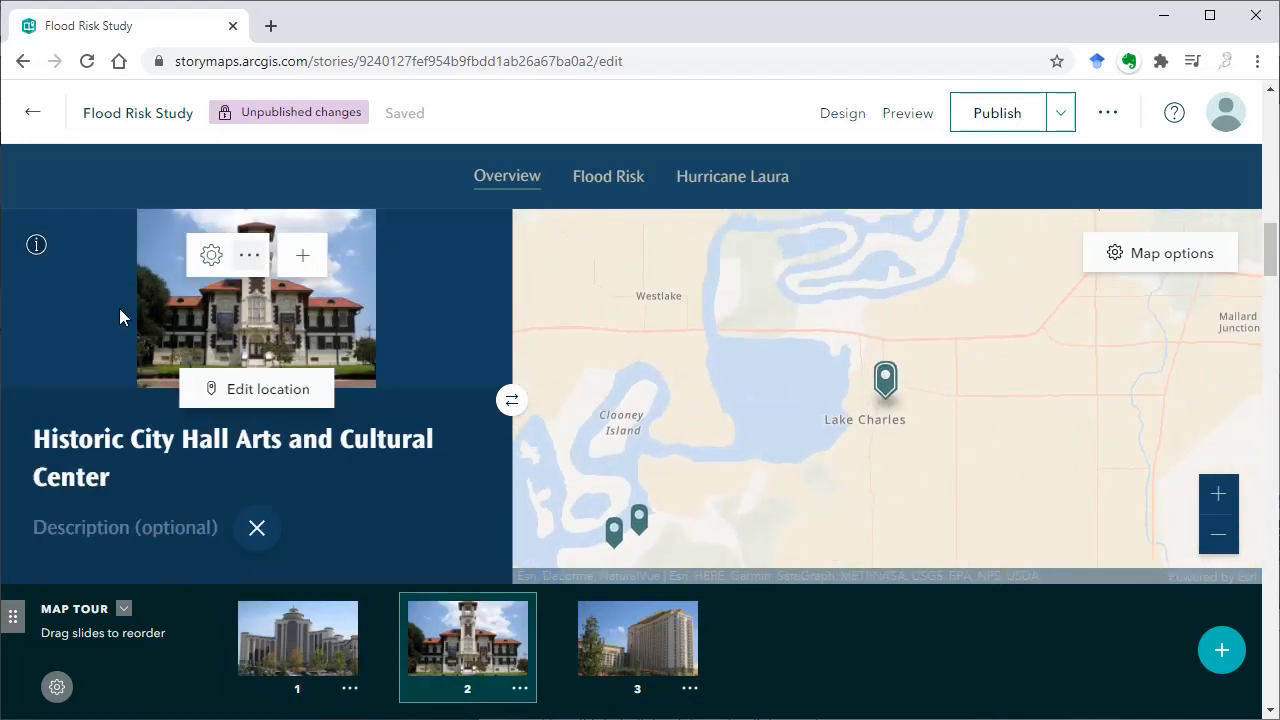
Change the Explorer map tour layout to the List style and look through the listed stops
click(57, 686)
click(134, 589)
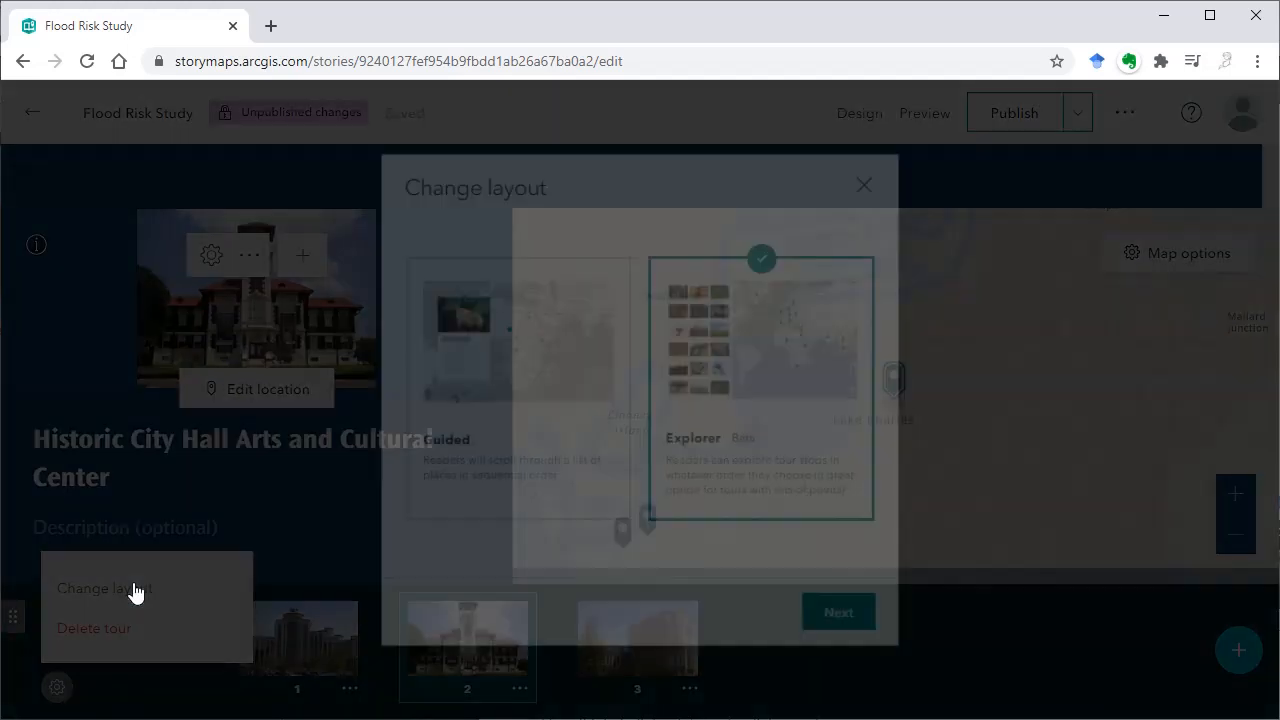
click(852, 627)
click(805, 490)
click(852, 614)
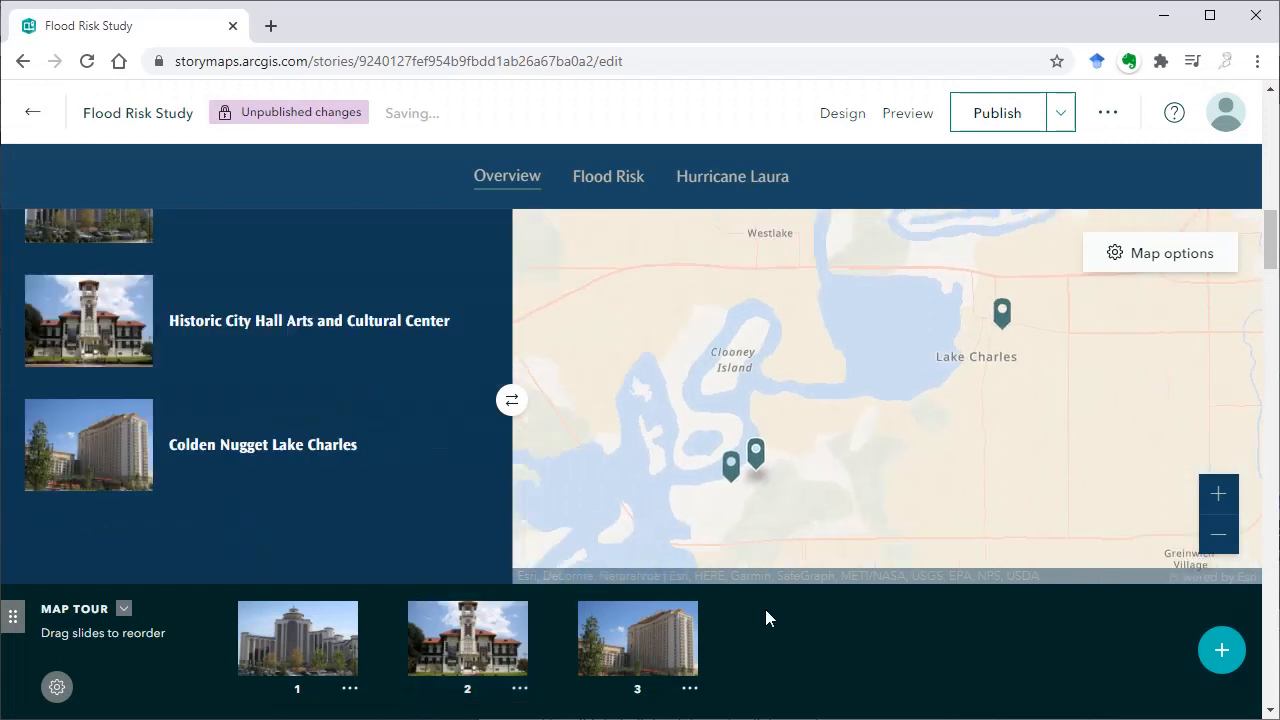
scroll(368, 411, up, 6)
scroll(429, 531, down, 4)
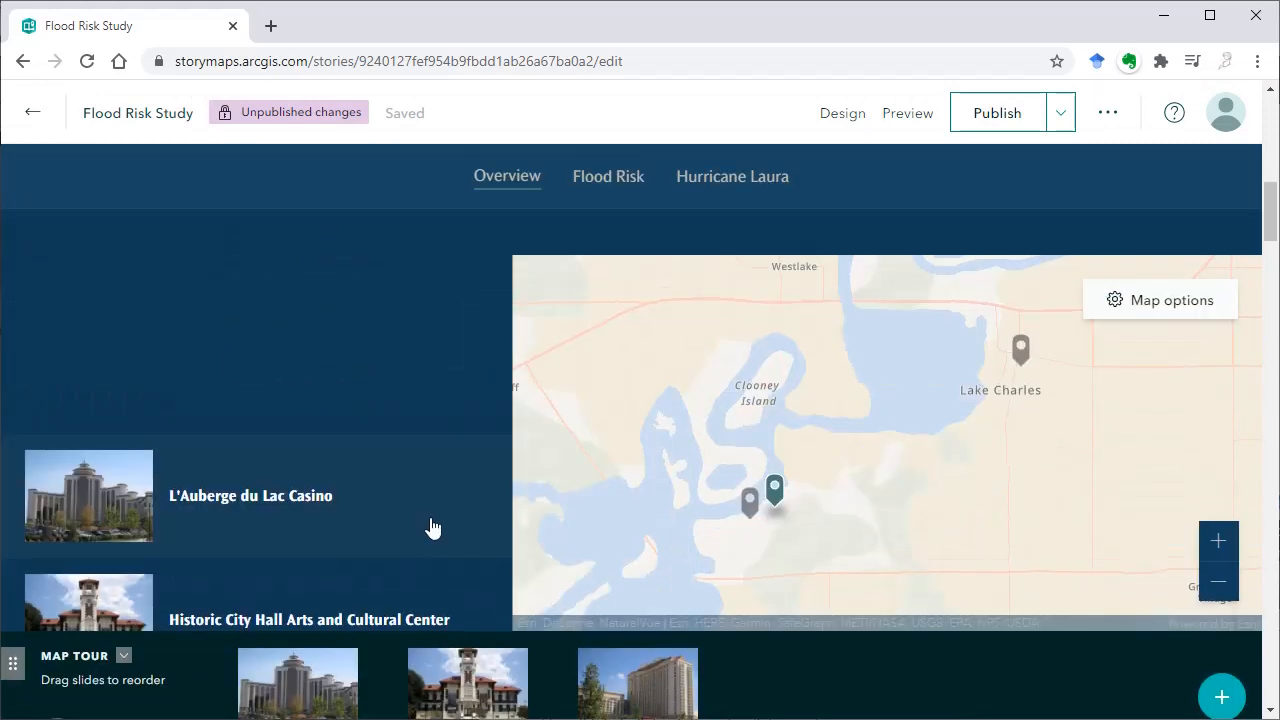
Examine the list tour by opening the Golden Nugget Lake Charles and Historic City Hall stops from their map markers
scroll(388, 442, down, 2)
scroll(146, 371, up, 1)
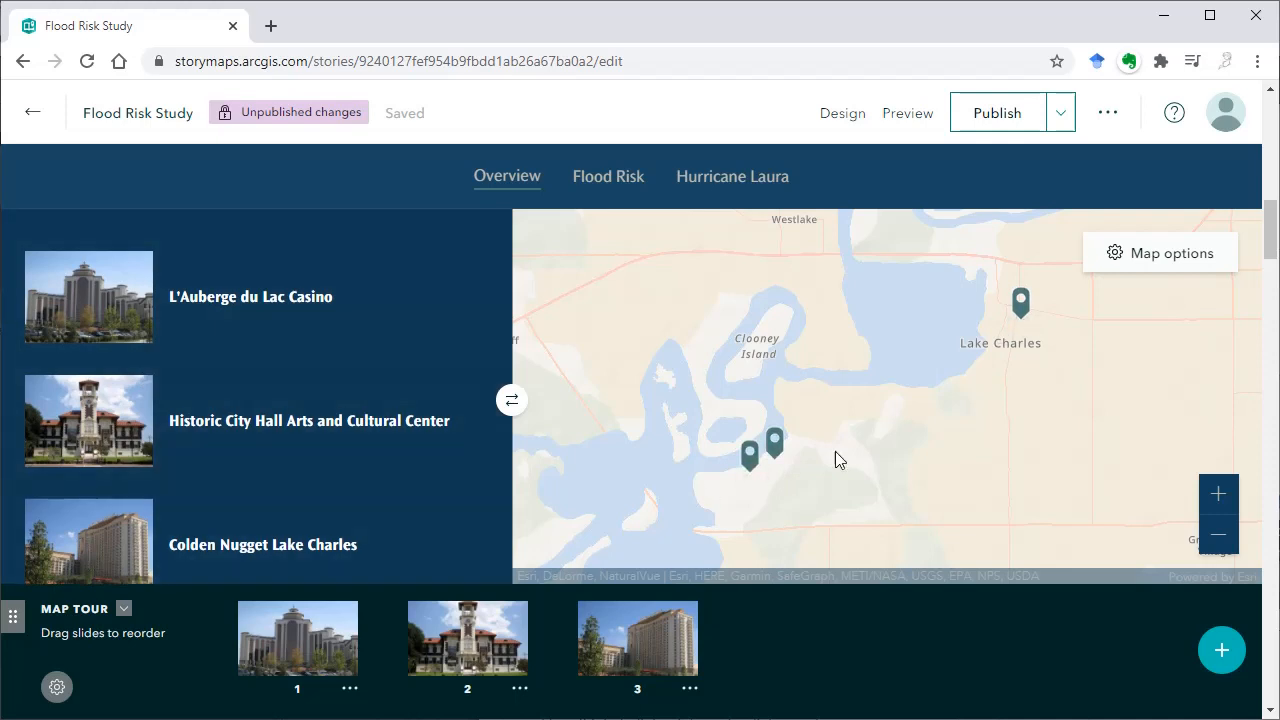
click(749, 456)
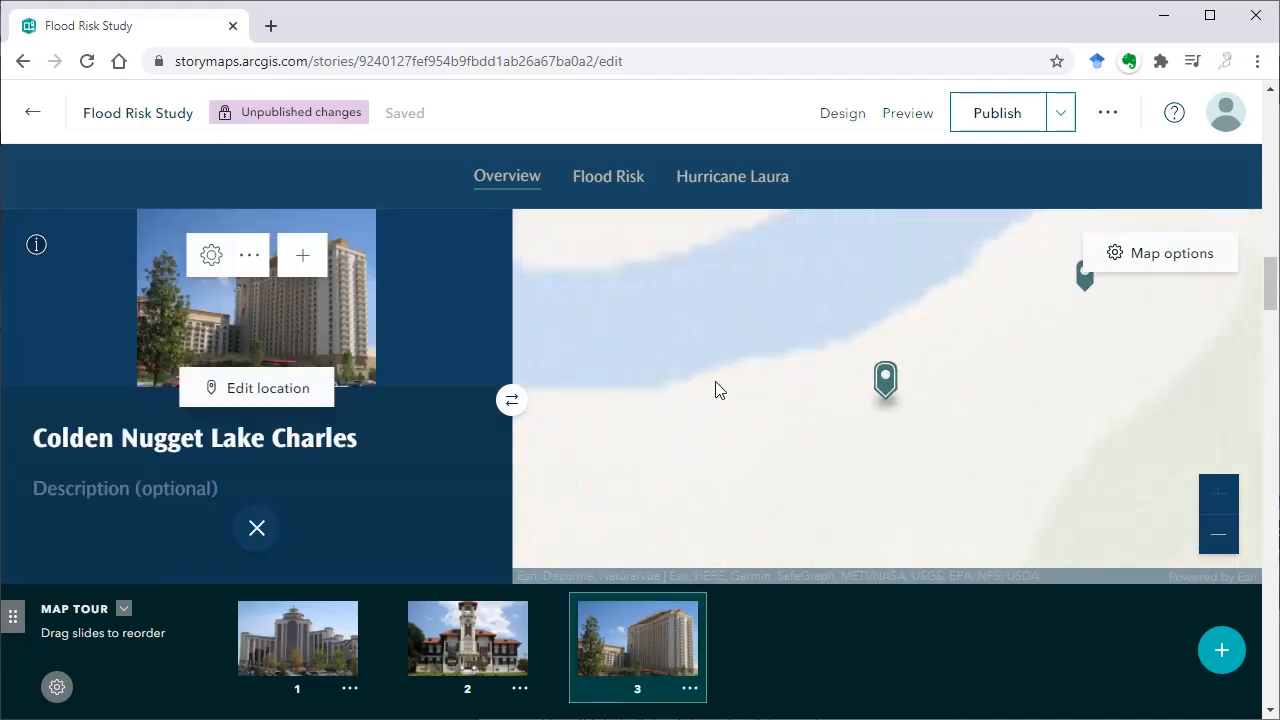
click(259, 528)
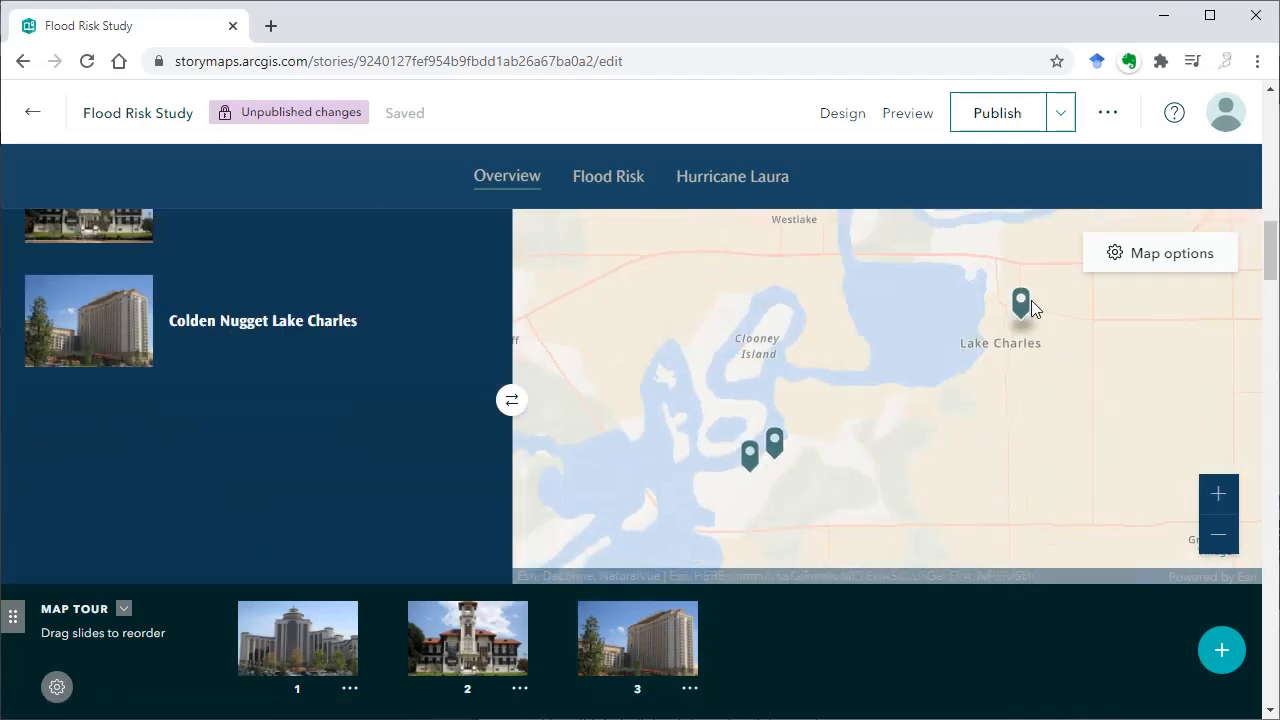
click(1031, 301)
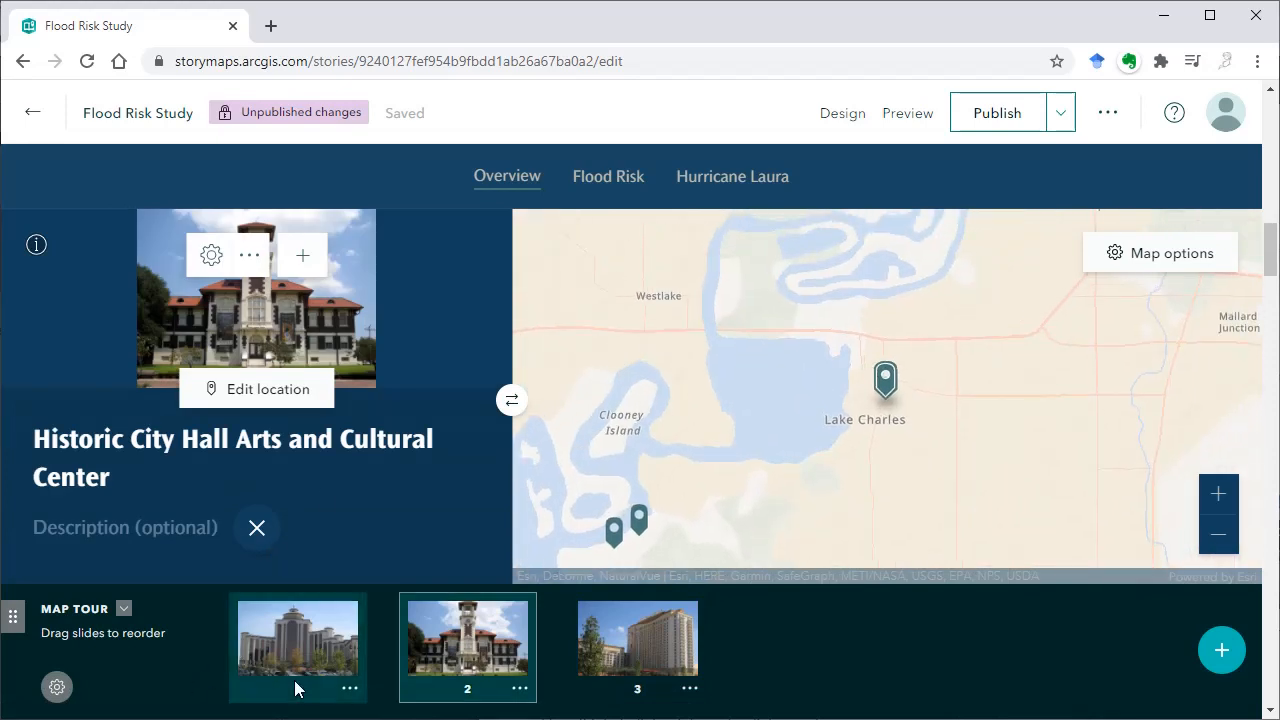
Open the L'Auberge du Lac Casino stop, check the options available for its slide, and dismiss them without choosing any
click(359, 691)
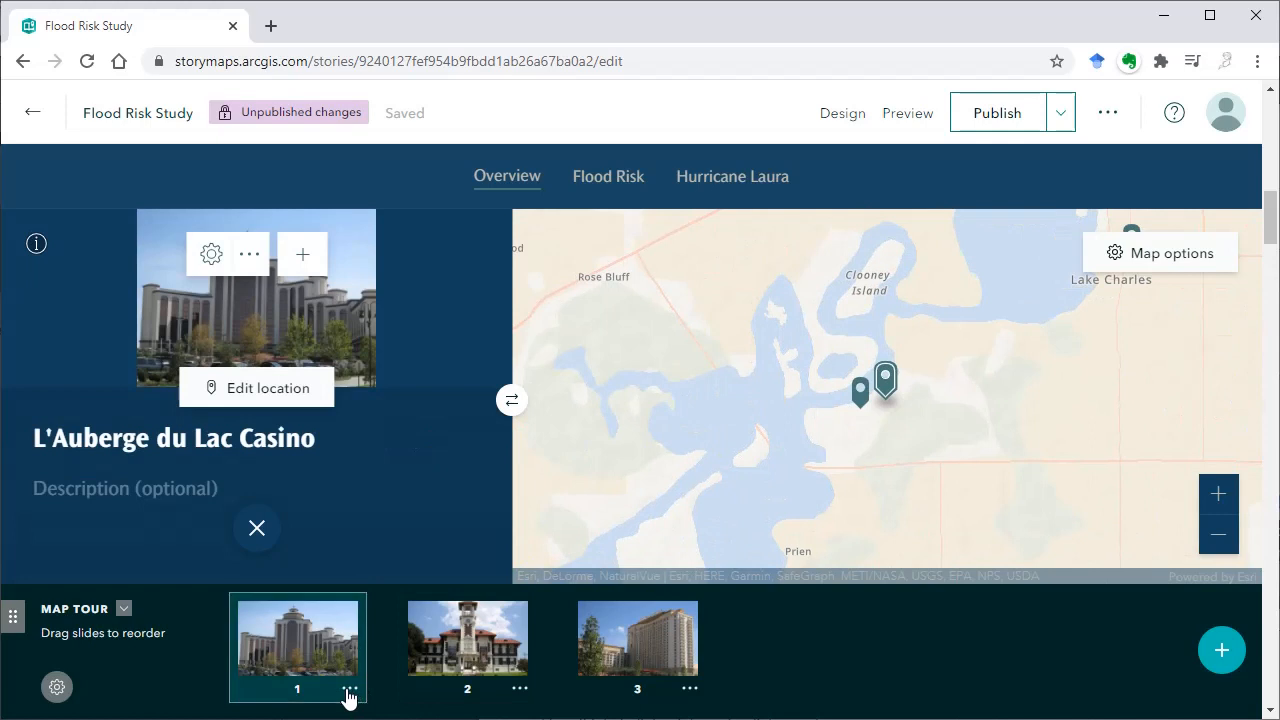
click(349, 689)
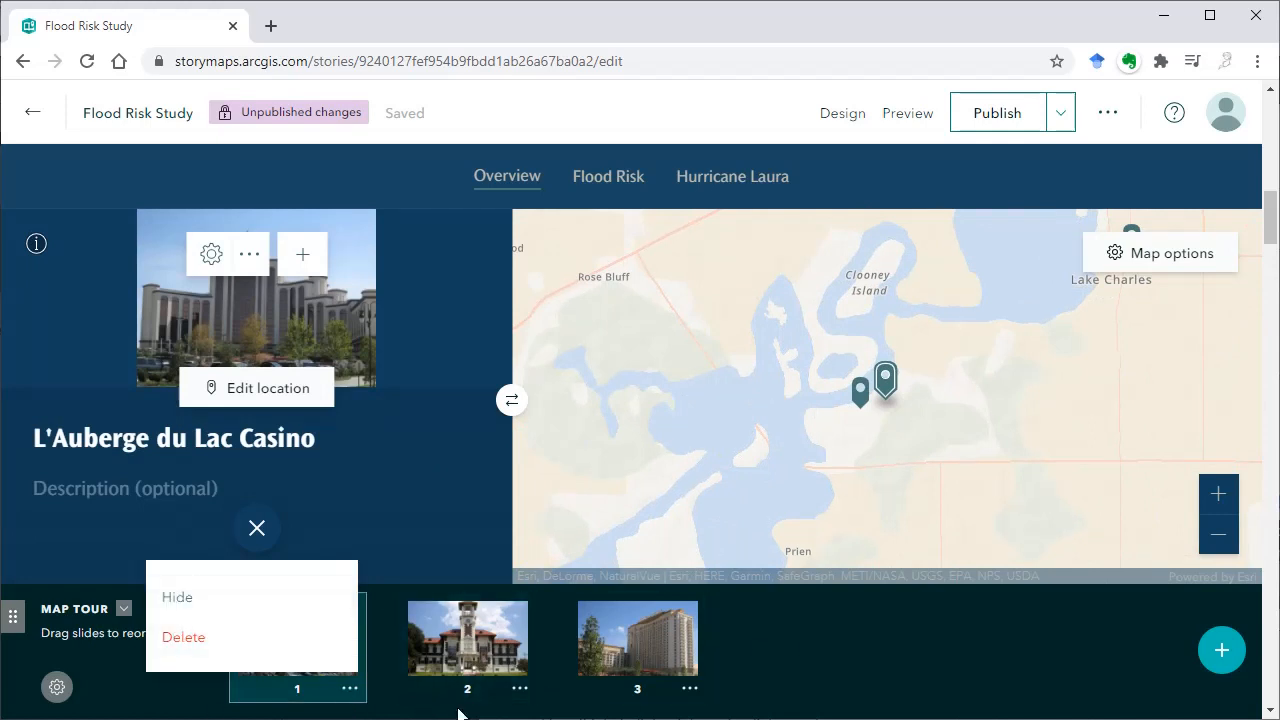
click(909, 651)
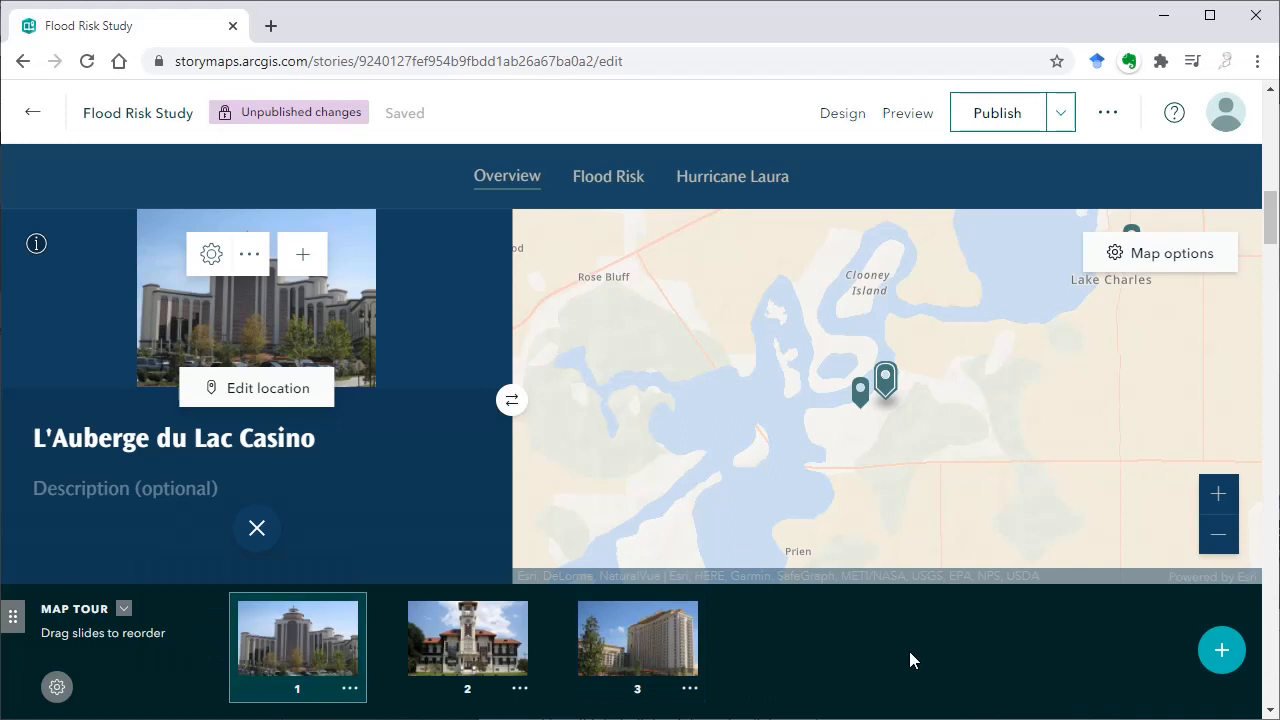